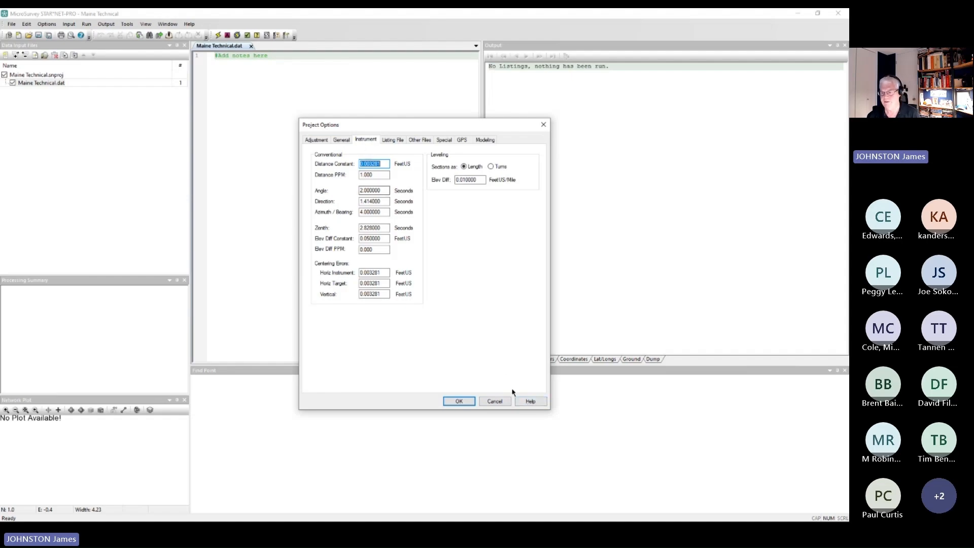
# - Open the help for the instrument options and follow its link to the online instrument settings tool
pyautogui.click(528, 402)
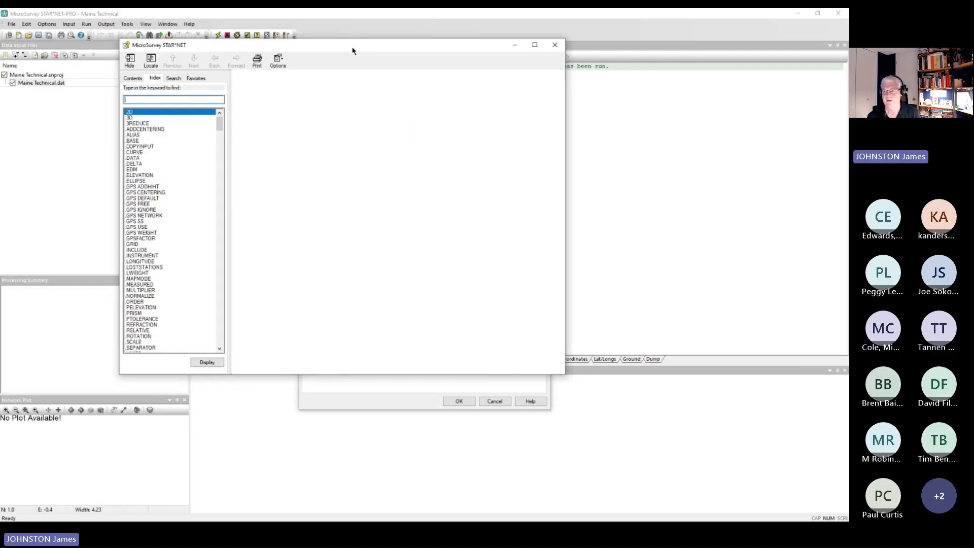
pyautogui.moveTo(560, 116); pyautogui.dragTo(561, 339)
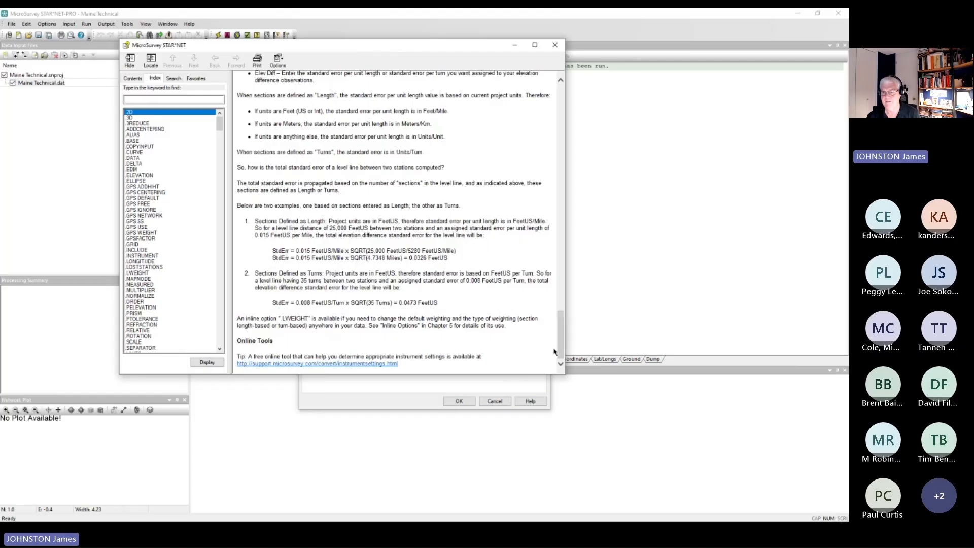
pyautogui.click(378, 365)
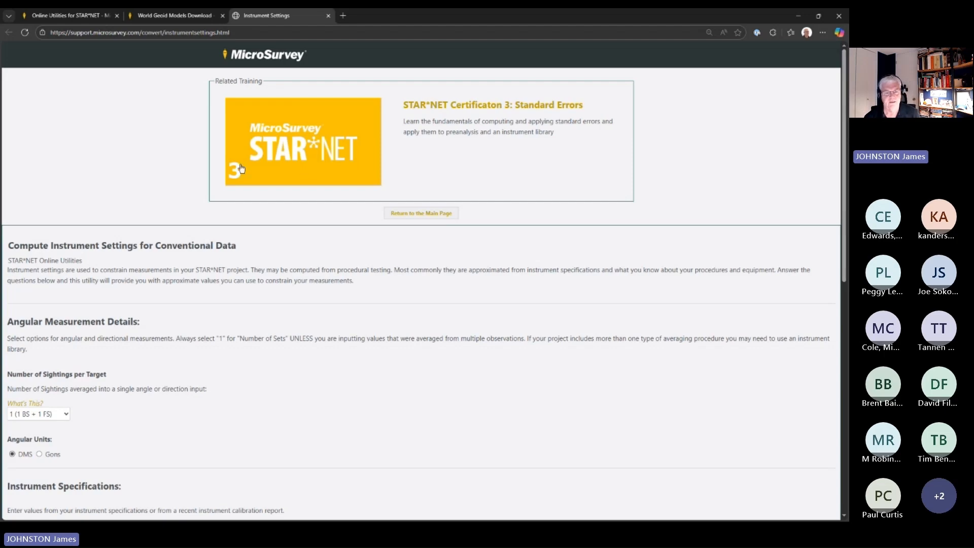
# - Choose 1 (1 BS + 1 FS) sighting per target and enter a directional accuracy of 1 second
pyautogui.scroll(-3, 155, 206)
pyautogui.scroll(-3, 154, 204)
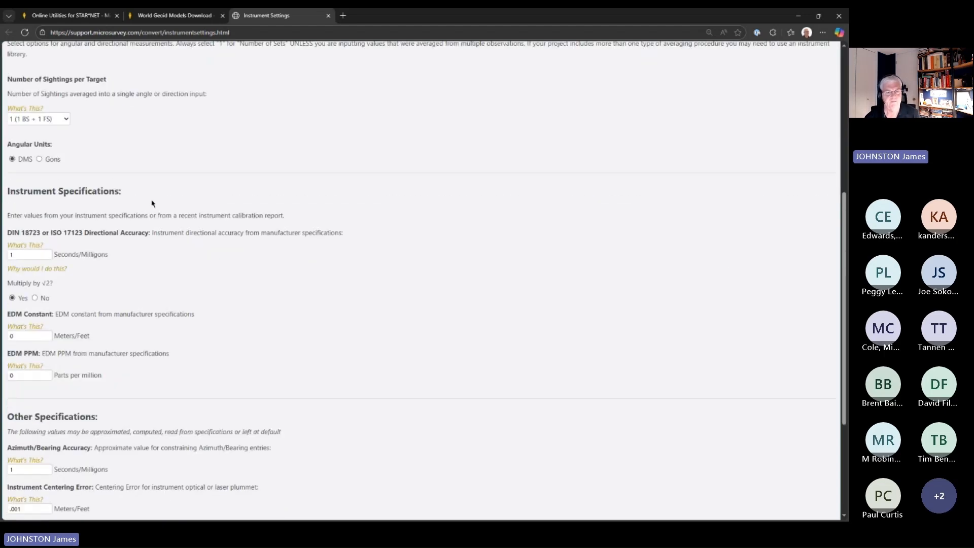
pyautogui.click(67, 120)
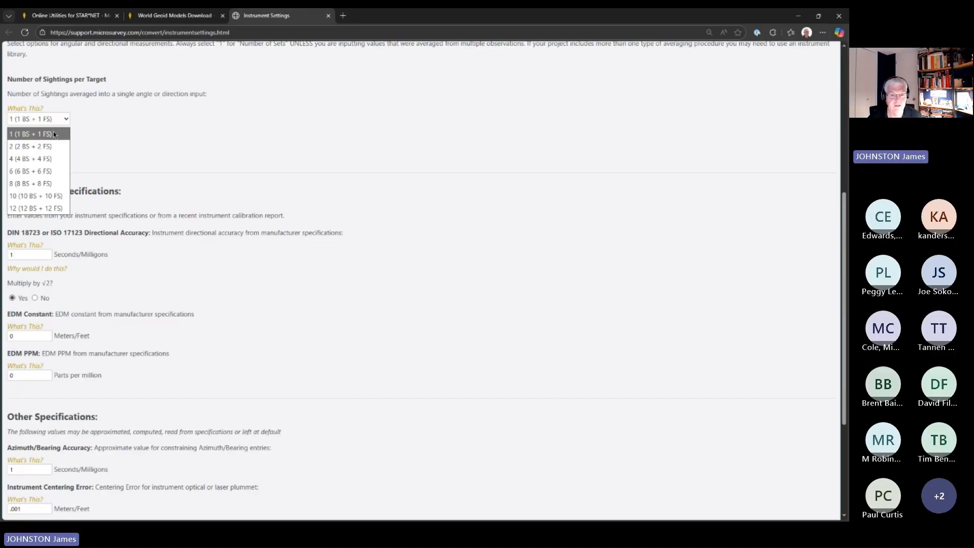
pyautogui.click(54, 134)
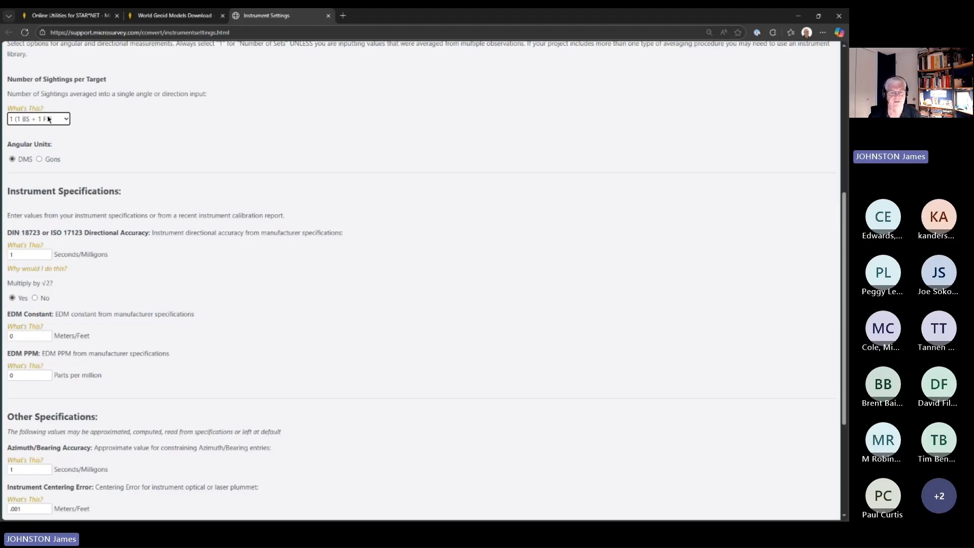
pyautogui.click(24, 254)
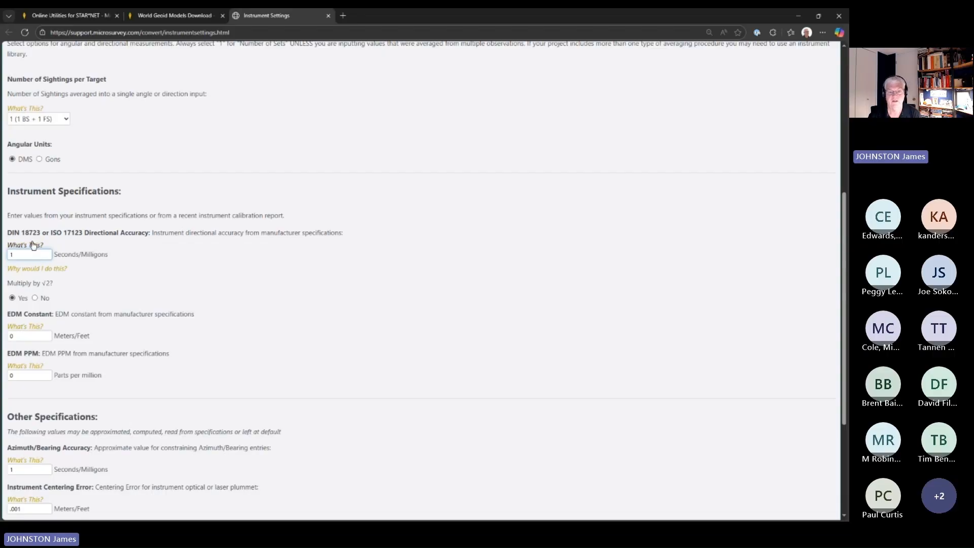
pyautogui.doubleClick(19, 256)
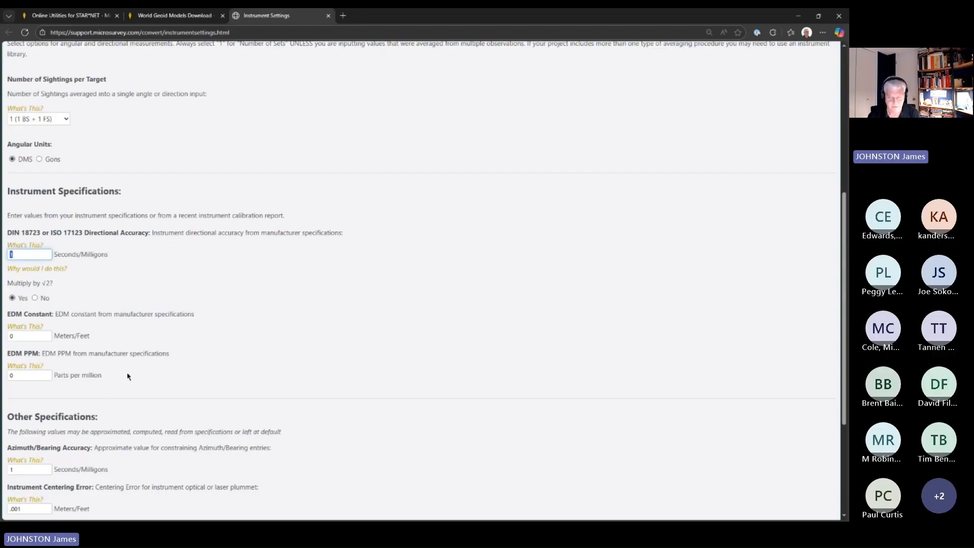
pyautogui.write('1')
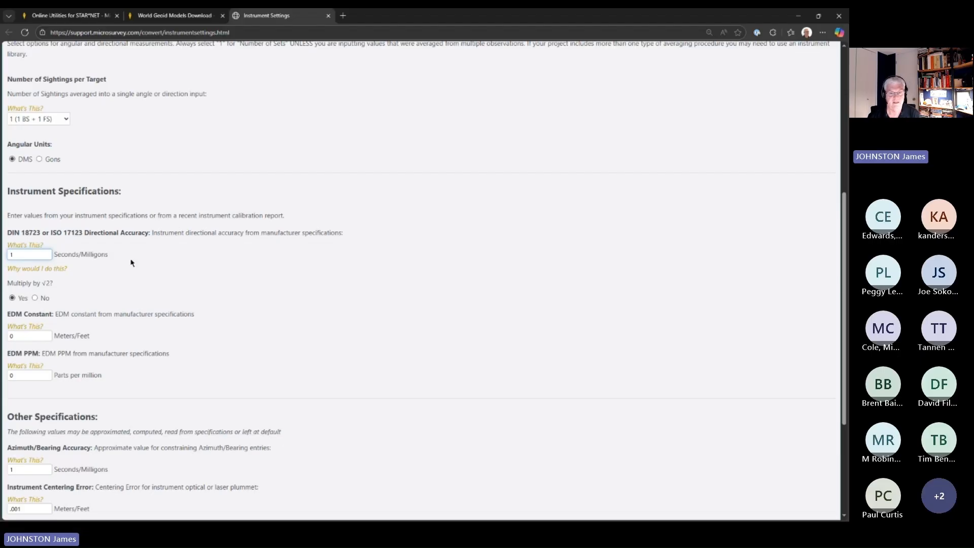
# - Set the EDM constant to .001 and the EDM PPM to 1 in the instrument specifications
pyautogui.scroll(-3, 131, 263)
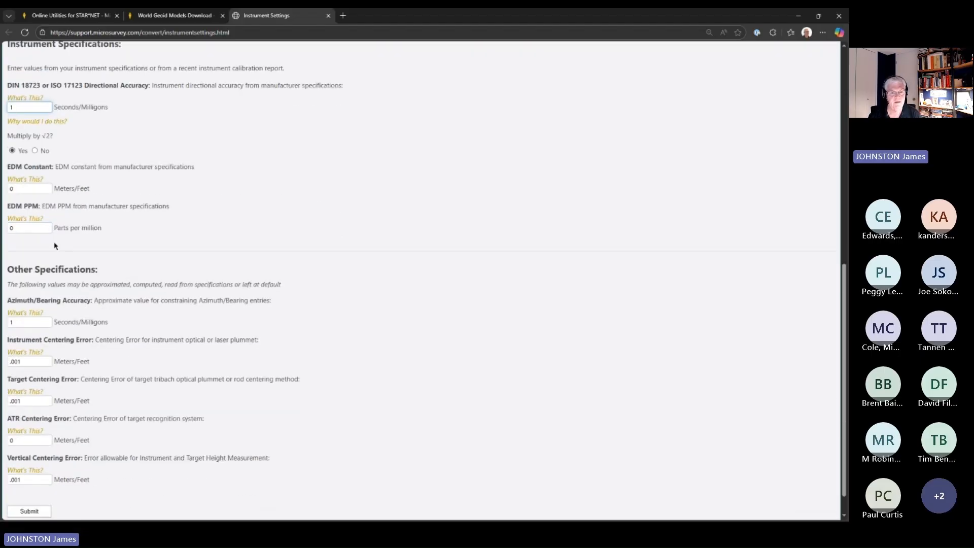
pyautogui.click(29, 189)
pyautogui.hotkey('ctrl', 'a')
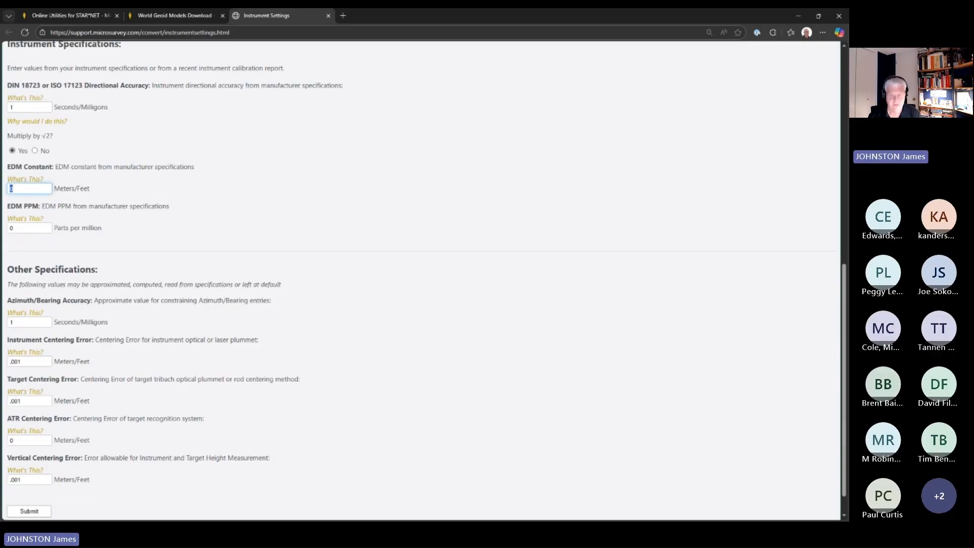
pyautogui.write('.001')
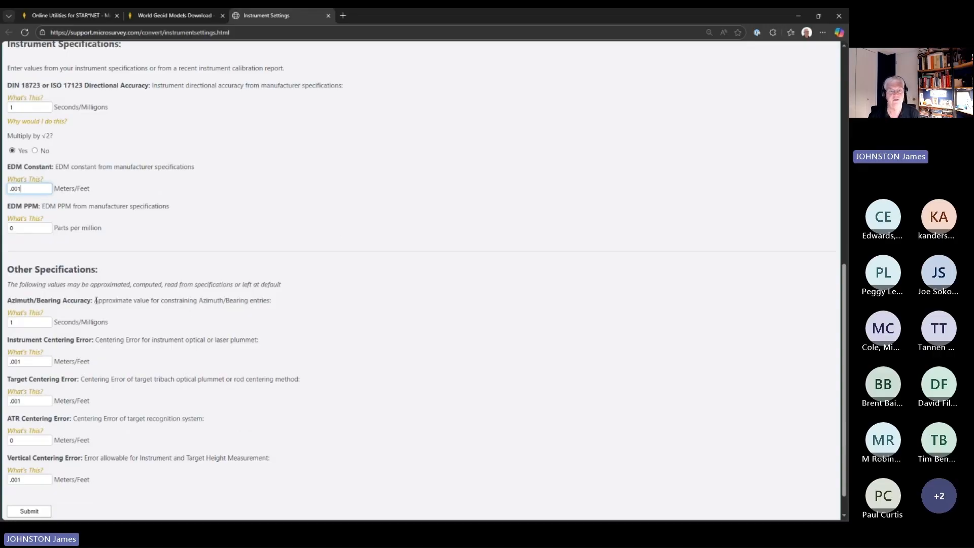
pyautogui.click(29, 228)
pyautogui.hotkey('ctrl', 'a')
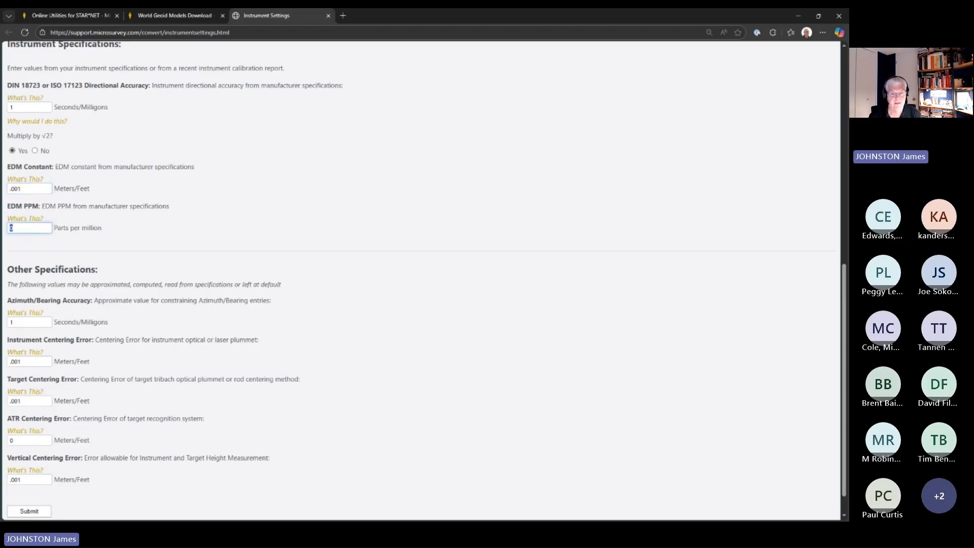
pyautogui.write('1')
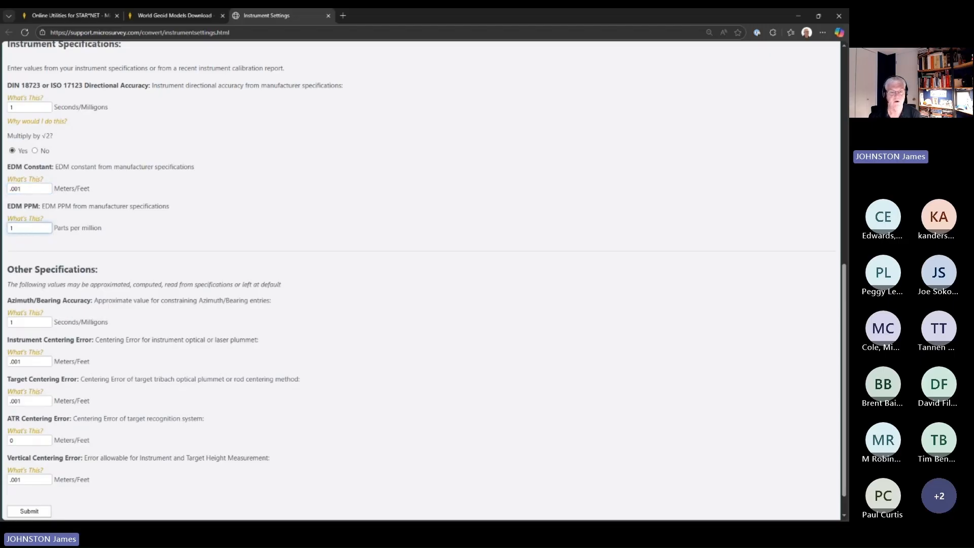
# - Review the azimuth/bearing accuracy and the instrument, target, ATR and vertical centering errors under Other Specifications
pyautogui.scroll(-1, 239, 224)
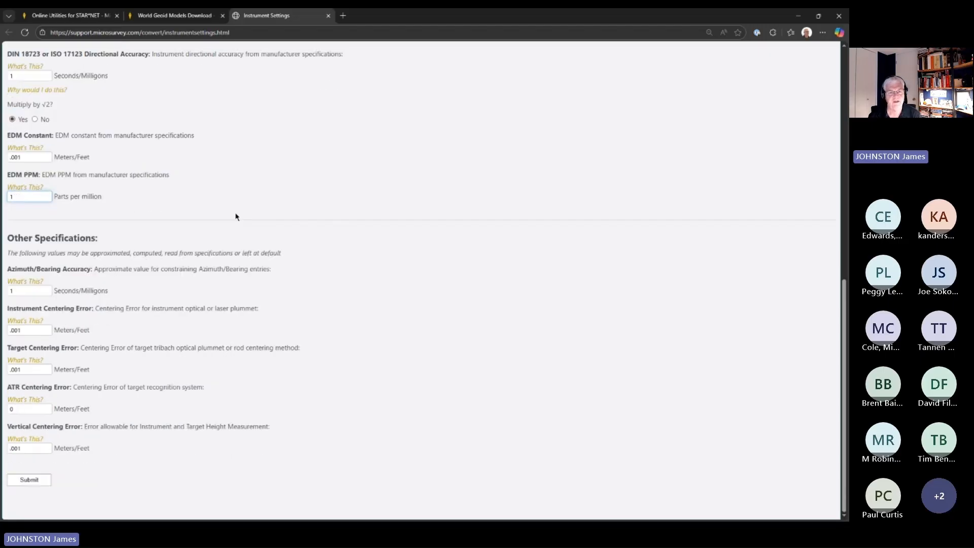
pyautogui.click(56, 280)
pyautogui.moveTo(65, 269); pyautogui.dragTo(9, 269)
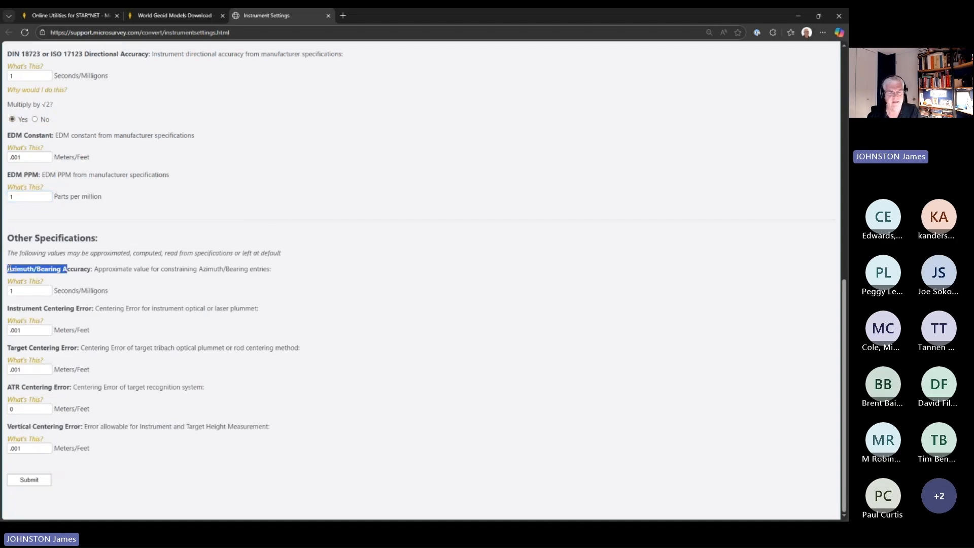
pyautogui.click(21, 292)
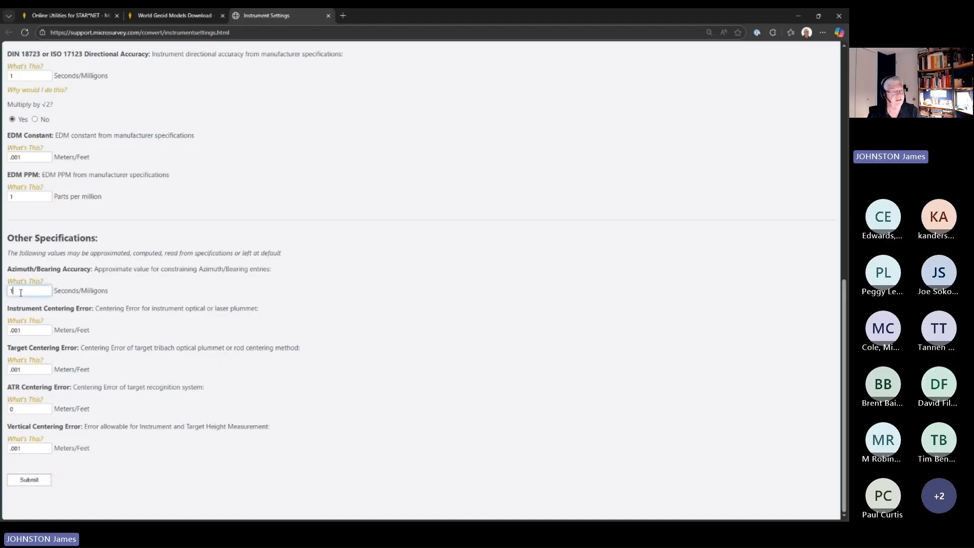
pyautogui.moveTo(21, 293); pyautogui.dragTo(10, 292)
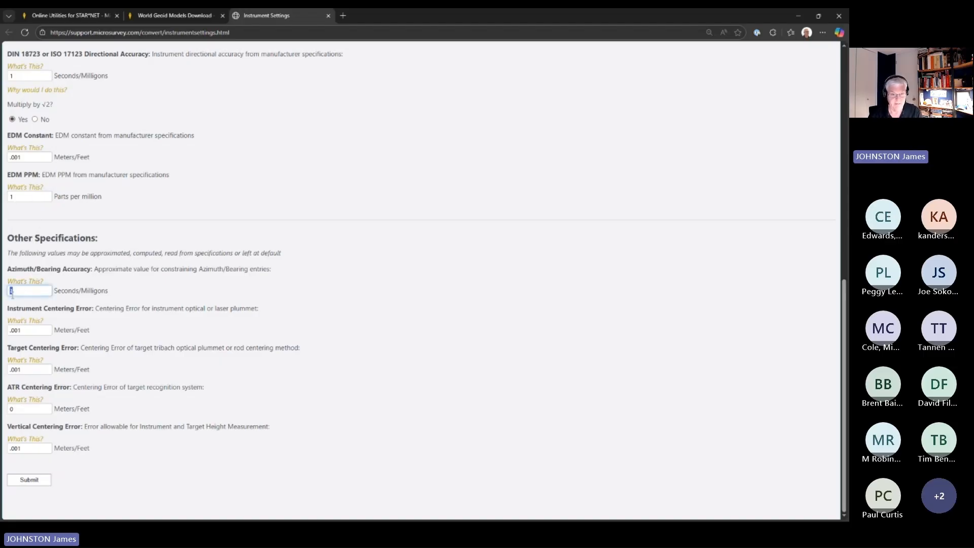
pyautogui.click(17, 291)
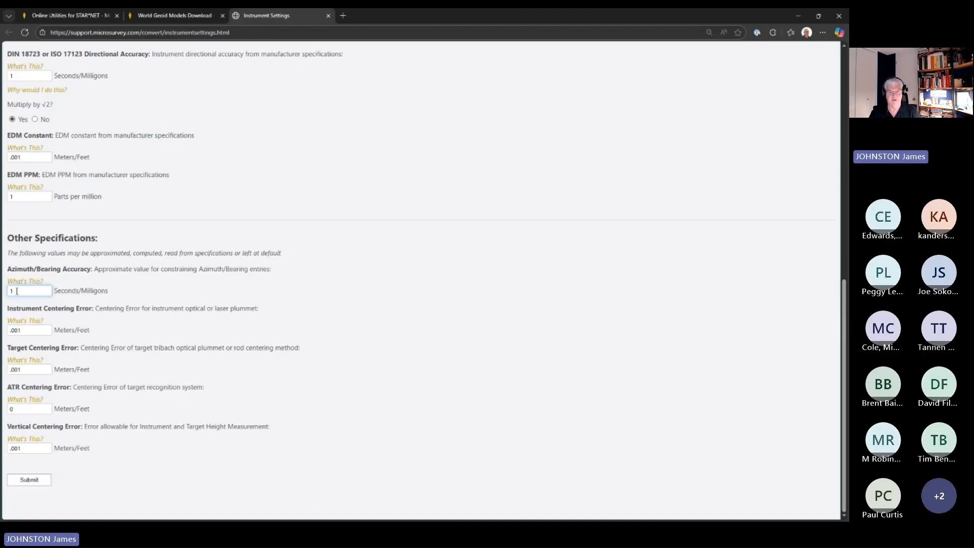
pyautogui.click(34, 332)
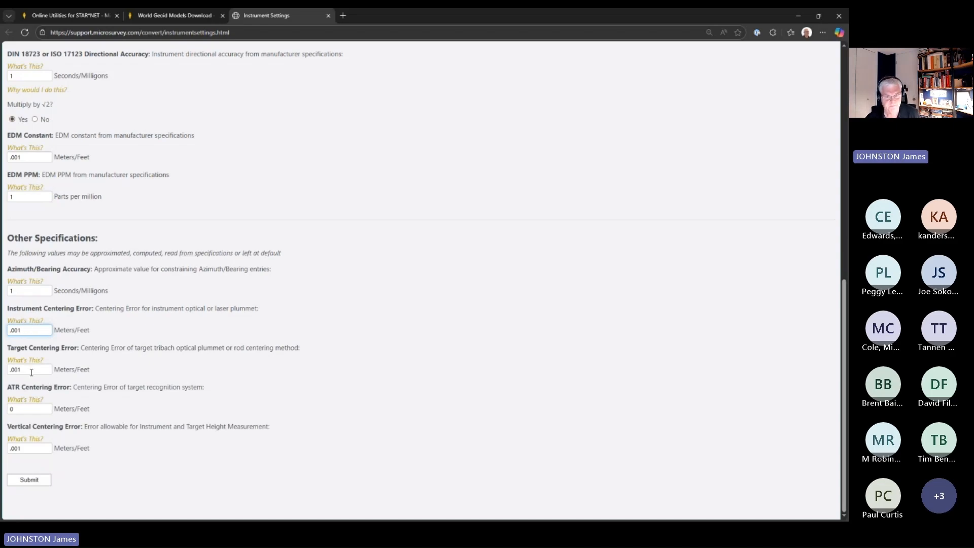
pyautogui.click(31, 370)
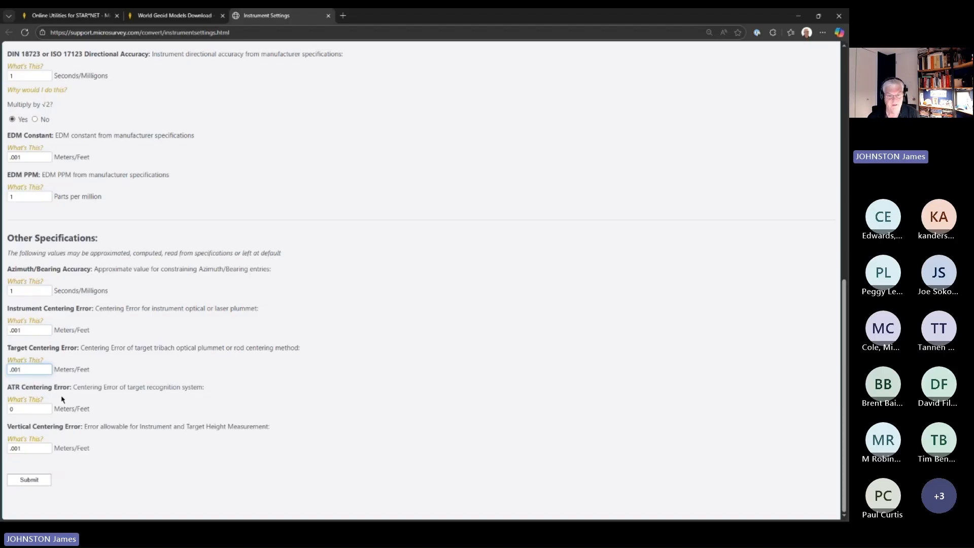
pyautogui.click(34, 408)
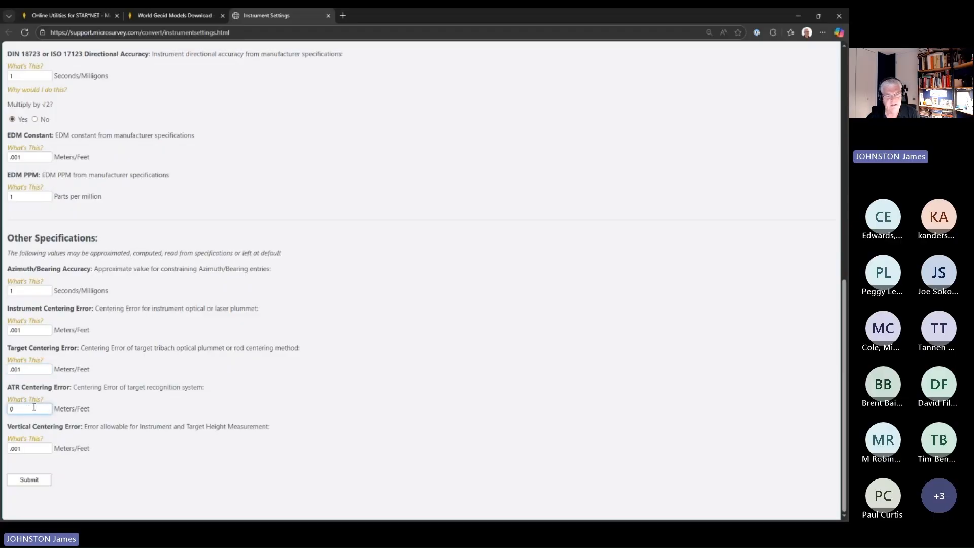
pyautogui.moveTo(24, 370); pyautogui.dragTo(10, 369)
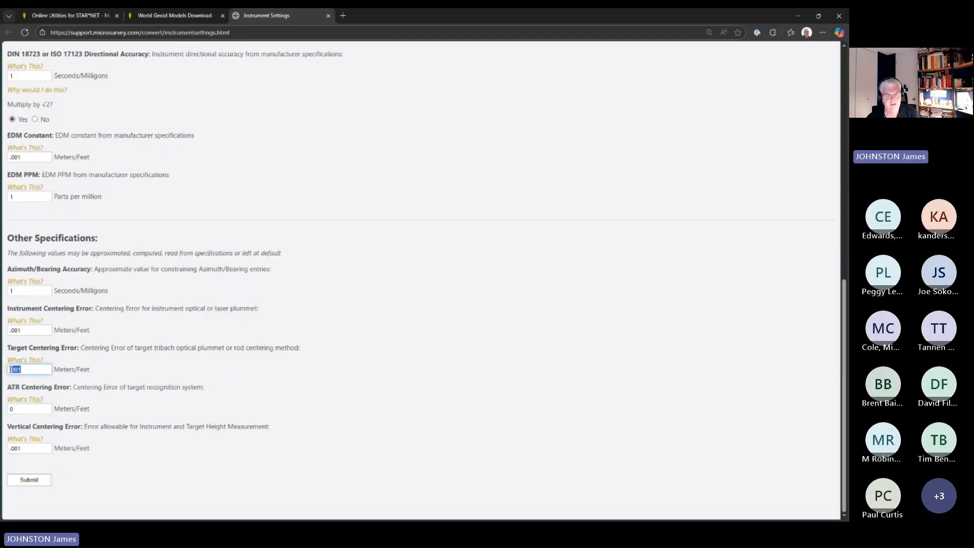
pyautogui.click(20, 407)
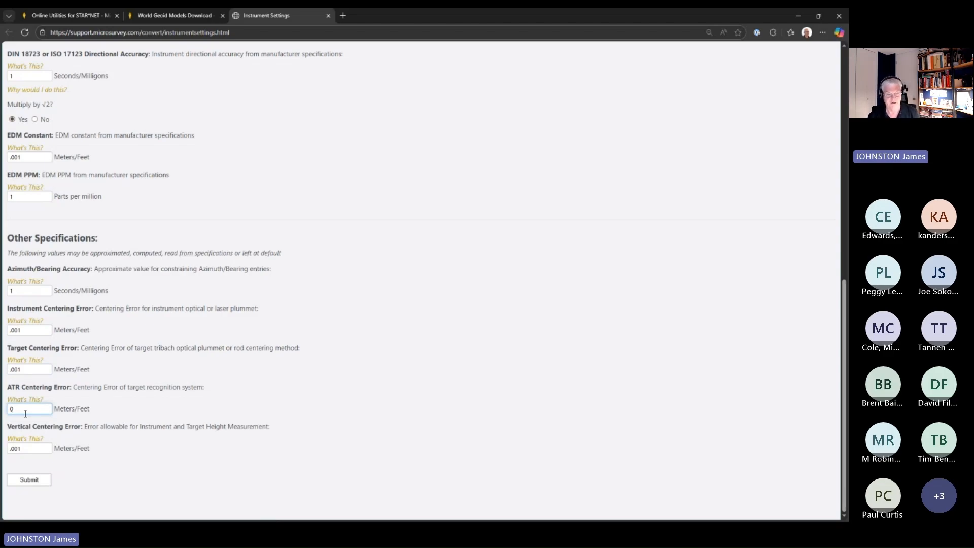
pyautogui.click(24, 449)
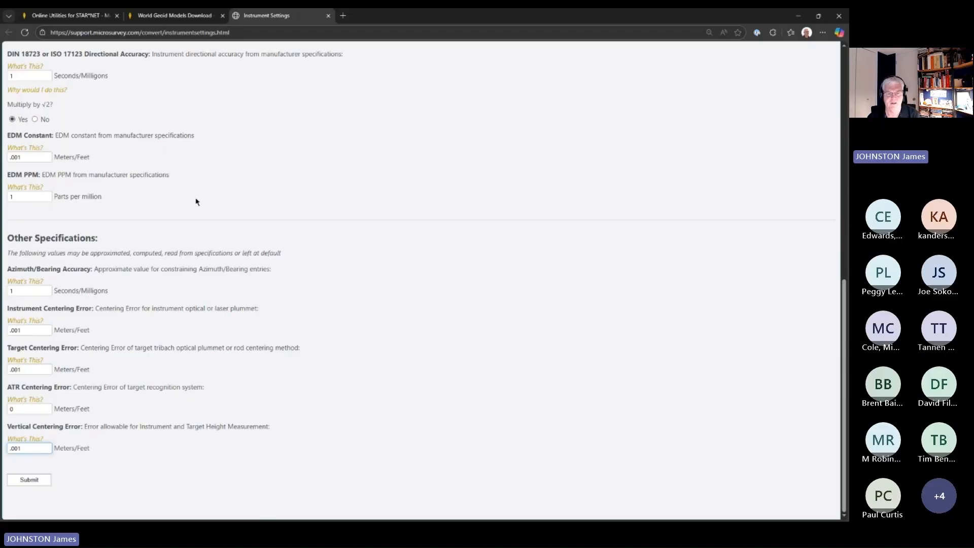
# - Submit the instrument specifications and copy the computed conventional settings and centering errors
pyautogui.click(40, 483)
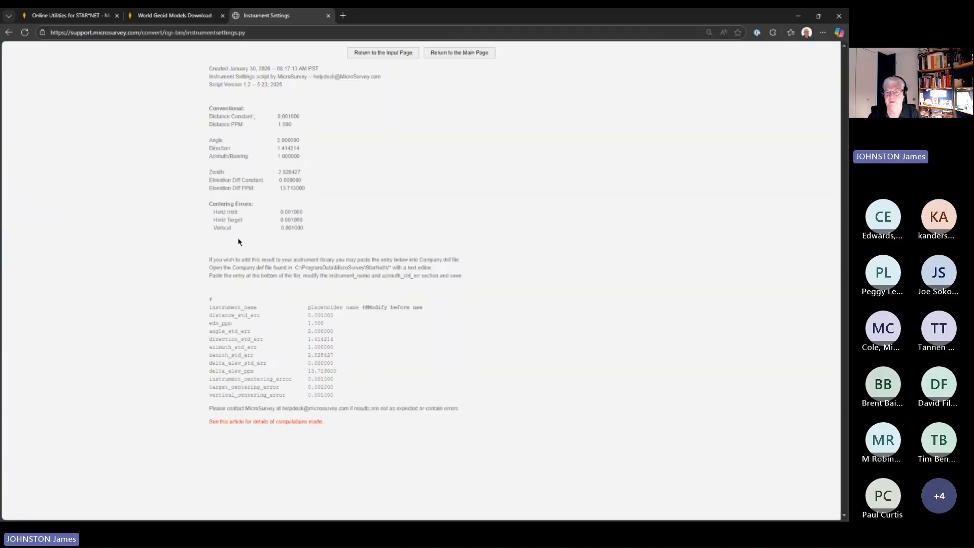
pyautogui.moveTo(307, 227); pyautogui.dragTo(199, 114)
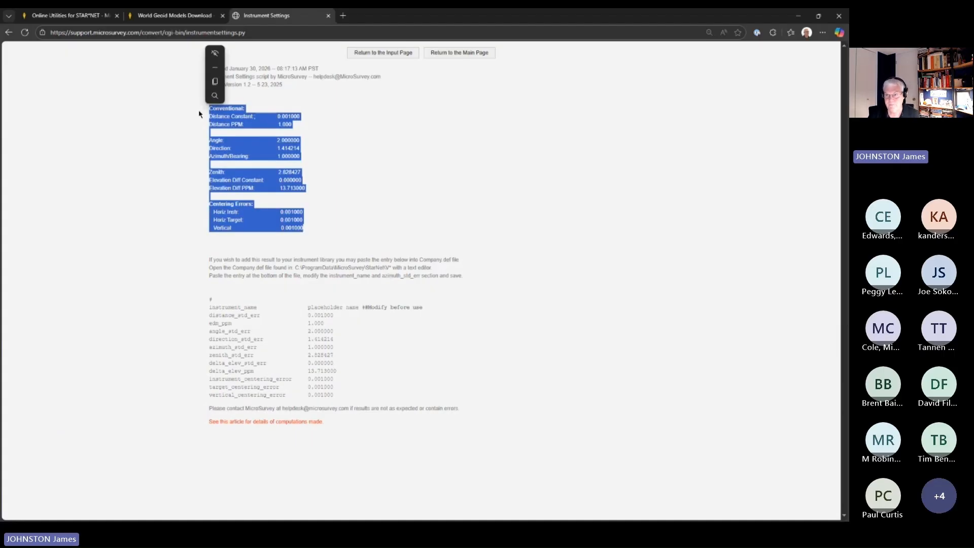
pyautogui.hotkey('ctrl', 'c')
# - Switch back to the instrument settings in STAR*NET's Project Options
pyautogui.hotkey('alt', 'Tab')
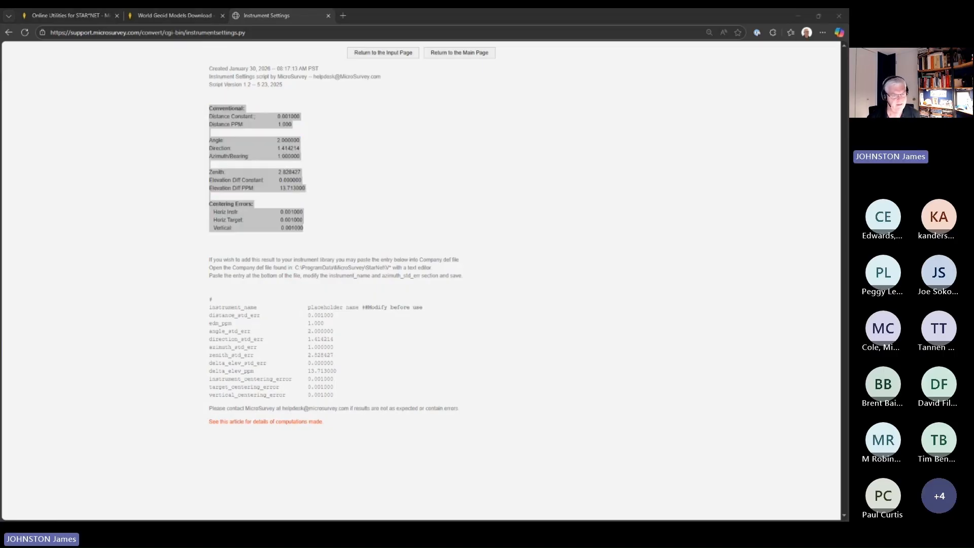
pyautogui.hotkey('alt', 'Tab')
pyautogui.hotkey('alt', 'Tab')
pyautogui.hotkey('alt', 'Tab')
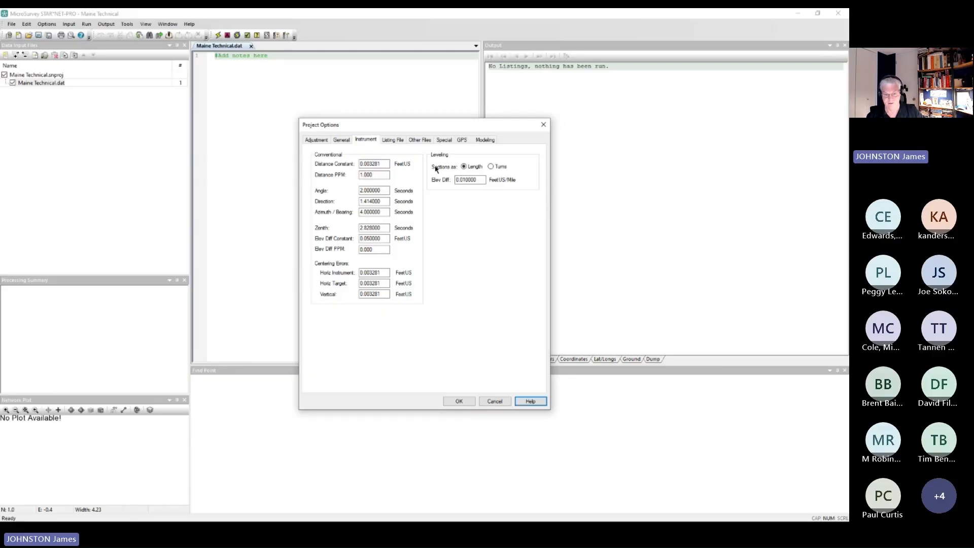
# - Set the project's linear units to Meters and show the instrument settings in those units
pyautogui.click(322, 144)
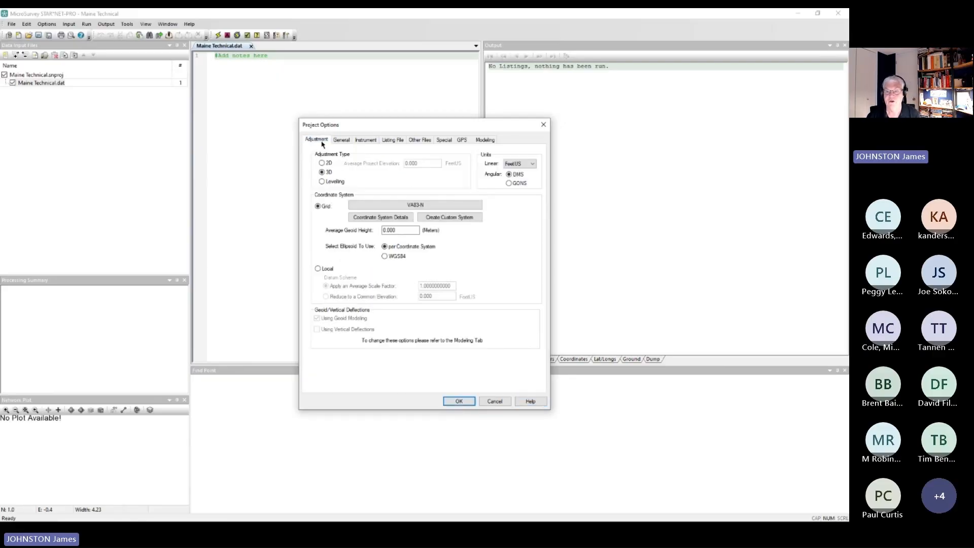
pyautogui.click(529, 164)
pyautogui.click(520, 184)
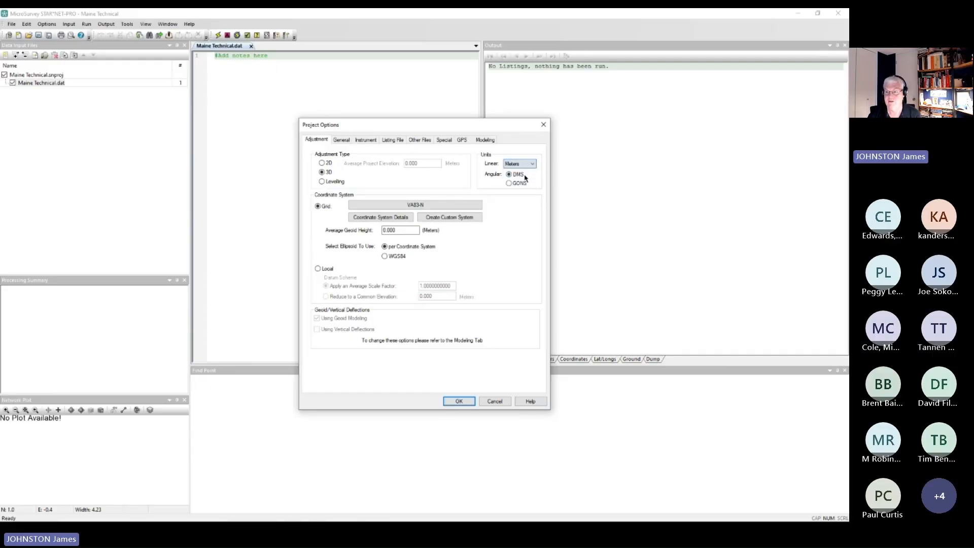
pyautogui.click(366, 141)
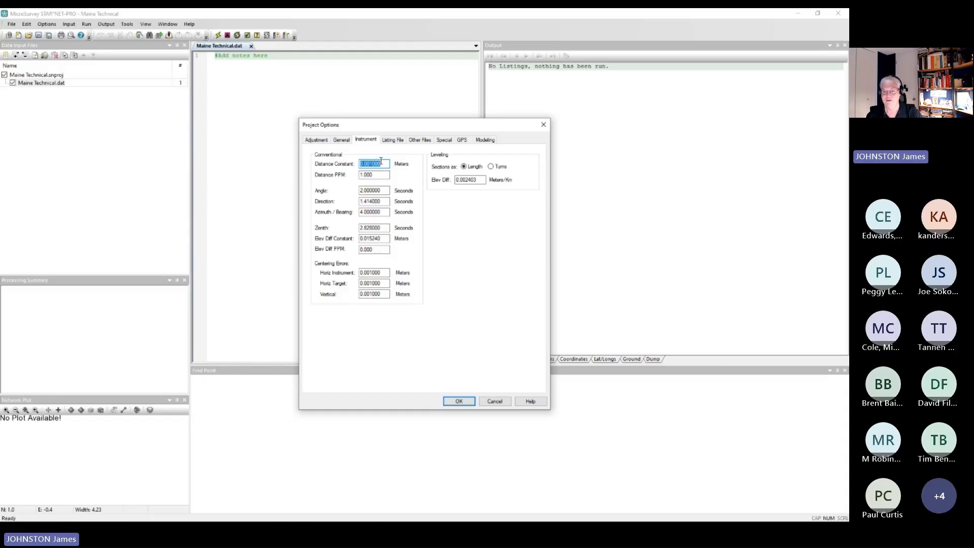
# - Restore the project's linear units to FeetUS and return to the instrument settings
pyautogui.click(320, 140)
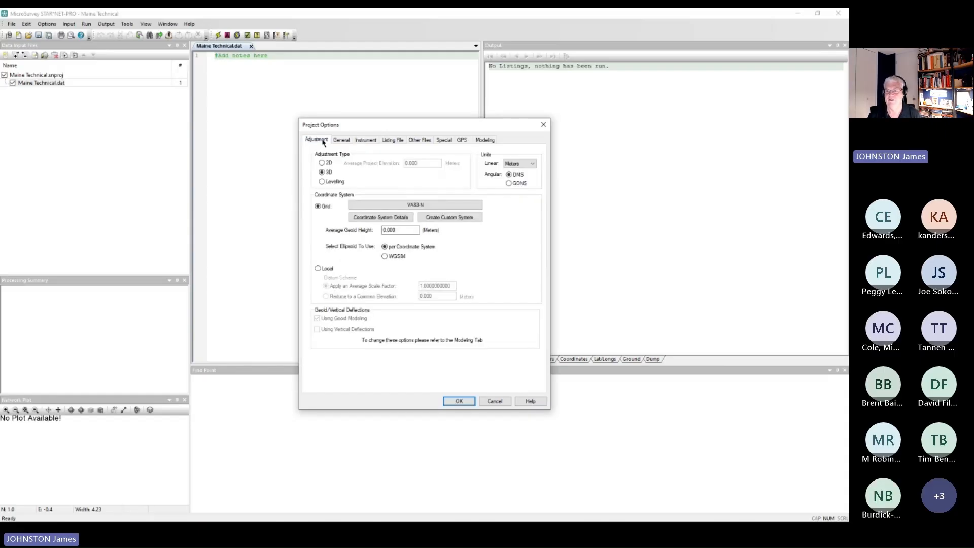
pyautogui.click(529, 164)
pyautogui.click(521, 177)
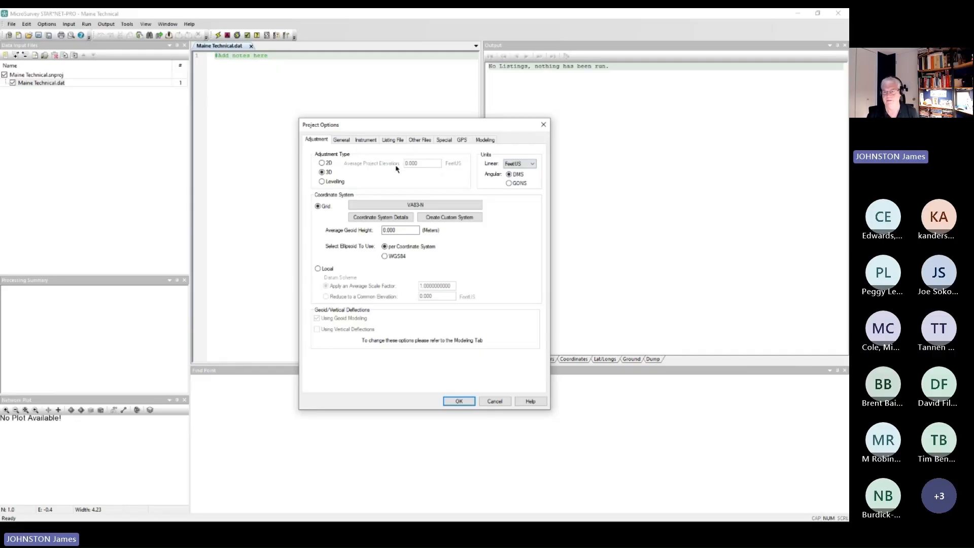
pyautogui.click(371, 141)
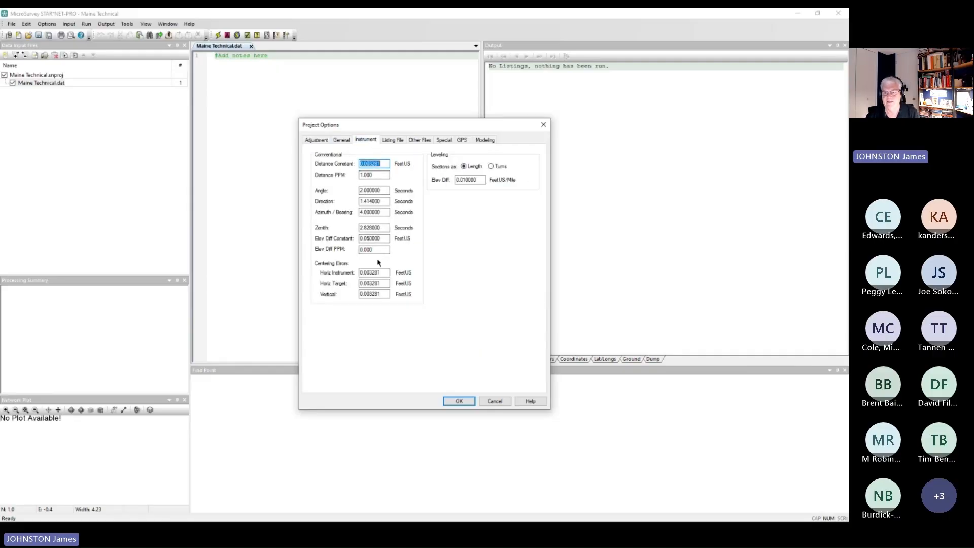
# - Highlight the horizontal instrument centering error in the project's instrument settings
pyautogui.click(380, 272)
pyautogui.doubleClick(380, 272)
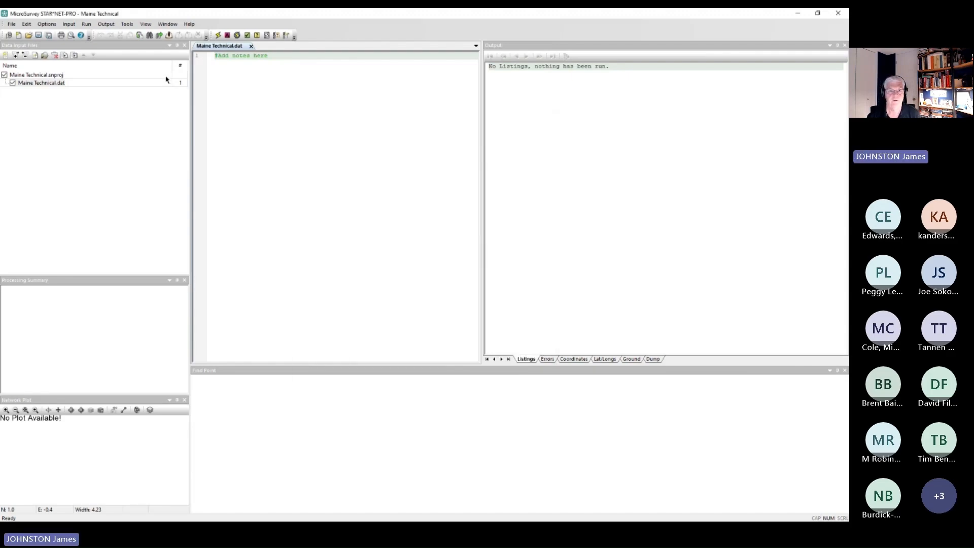
# - Review the GPS data formats supported by the GPS Data Importer, keeping Trimble Data Exchange, and close the importer
pyautogui.click(70, 26)
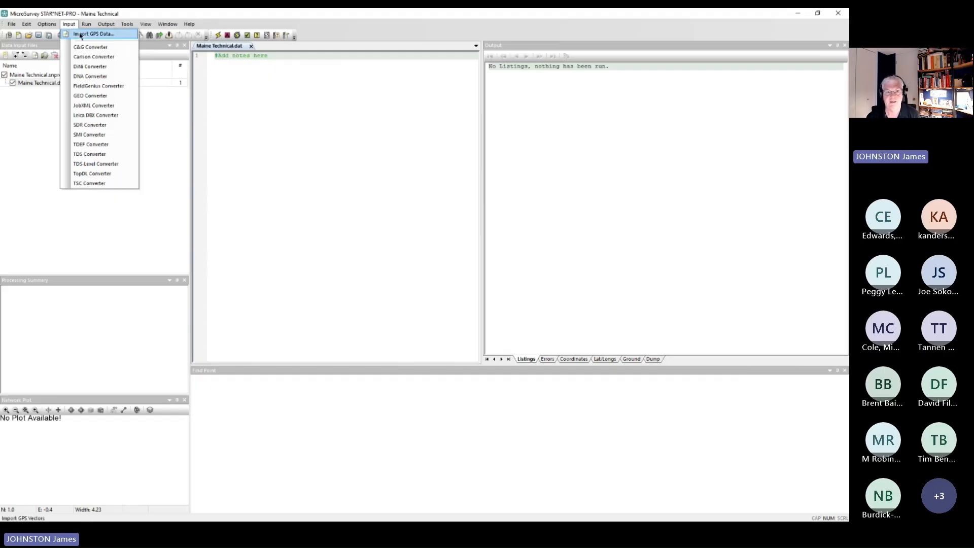
pyautogui.click(81, 35)
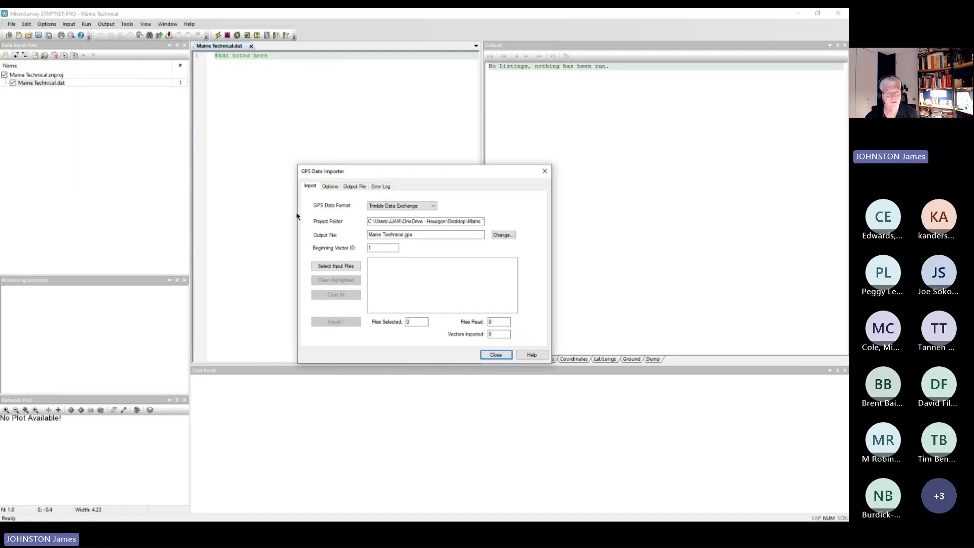
pyautogui.click(433, 206)
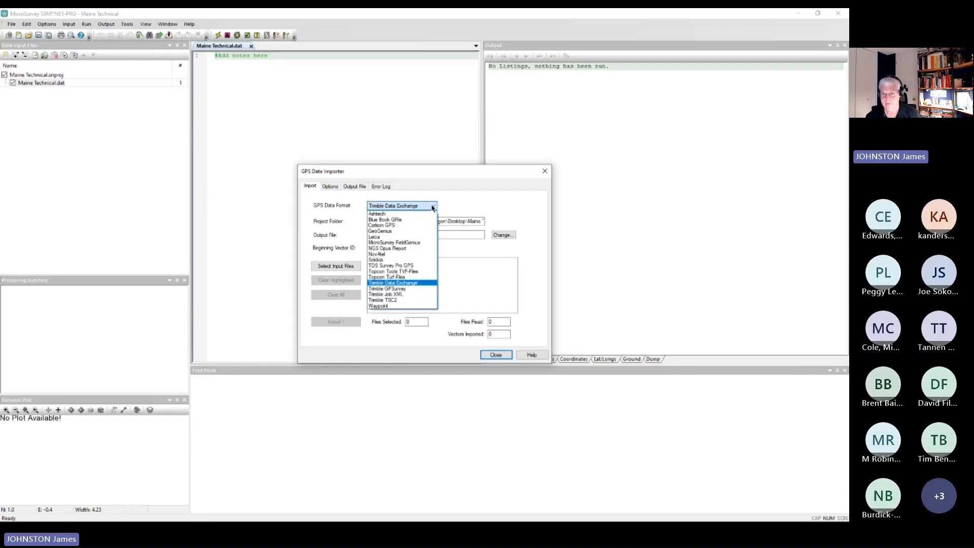
pyautogui.click(433, 208)
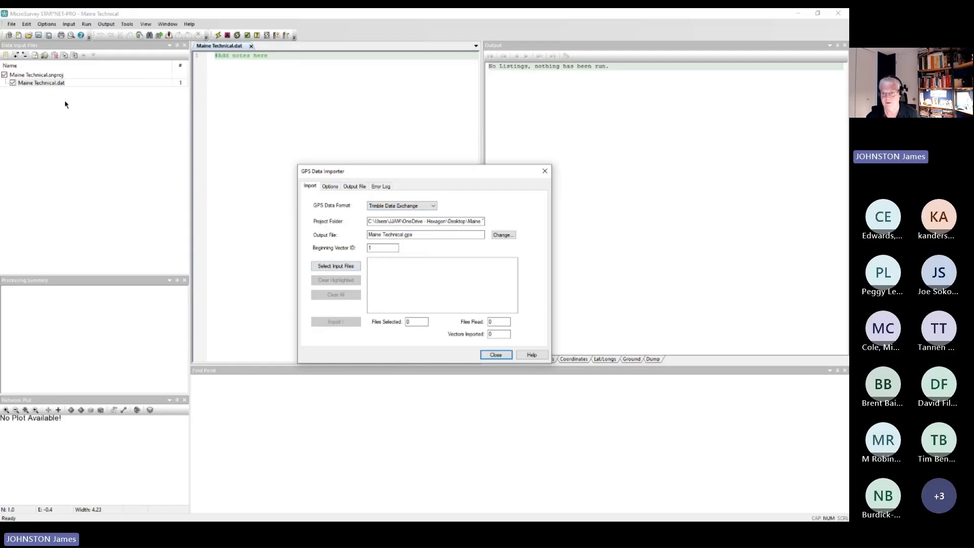
pyautogui.click(549, 175)
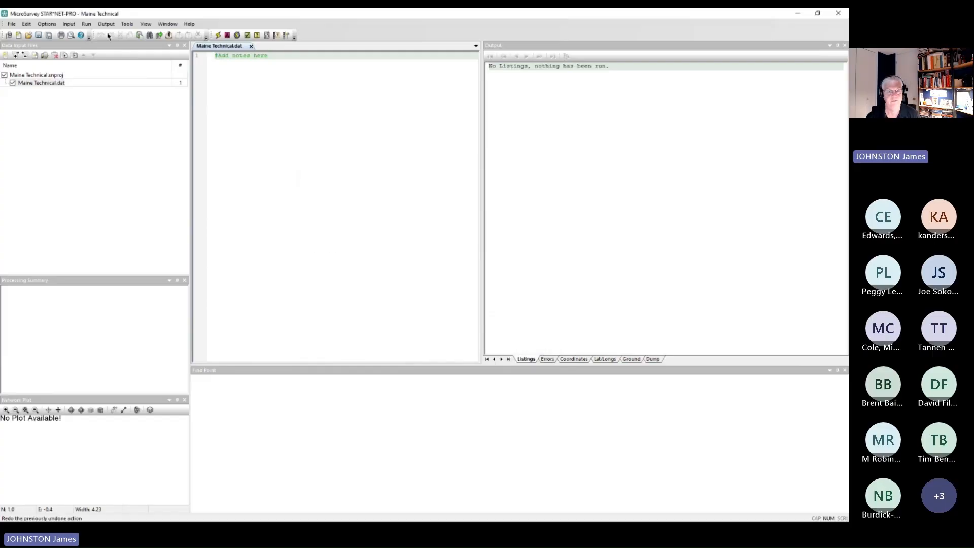
# - Open the Leica DBX Converter and examine its geoid path setting
pyautogui.click(68, 25)
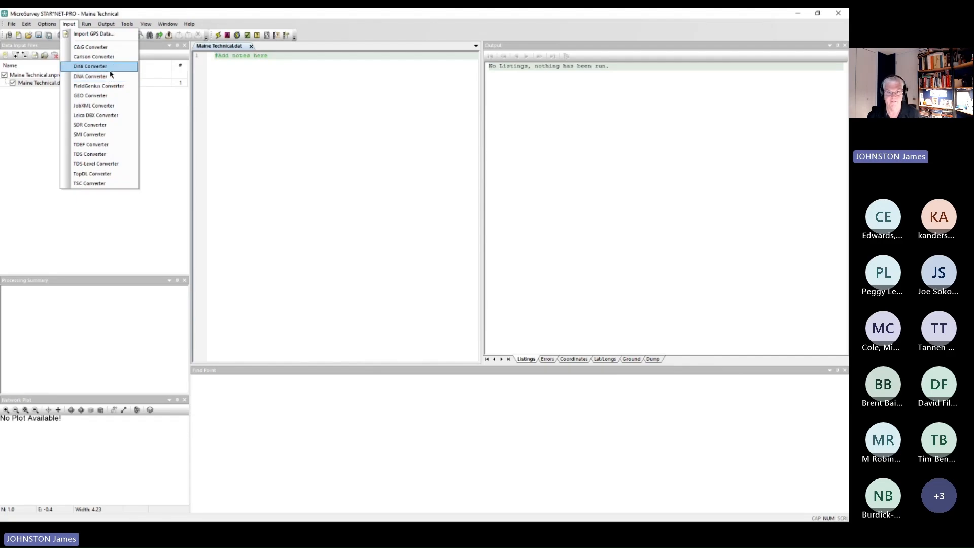
pyautogui.click(99, 116)
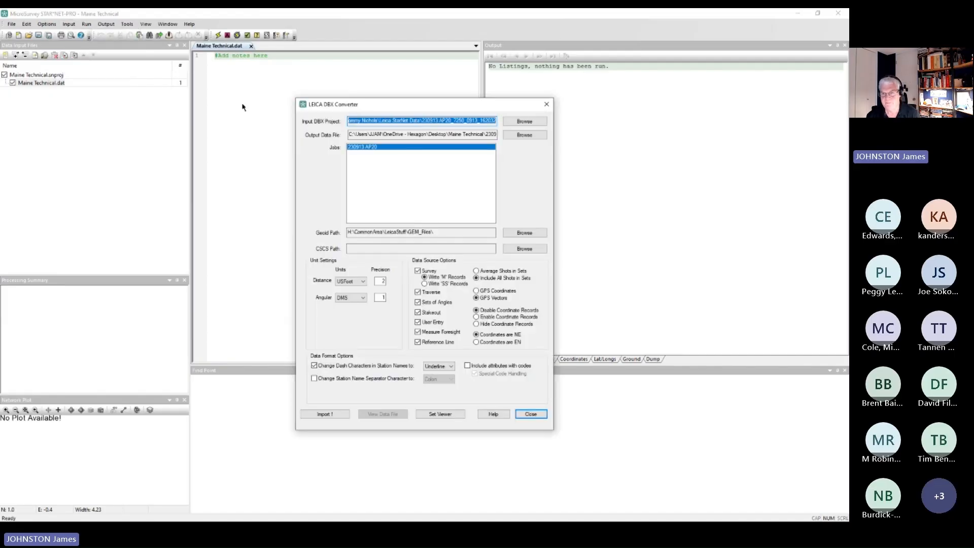
pyautogui.moveTo(375, 106); pyautogui.dragTo(310, 88)
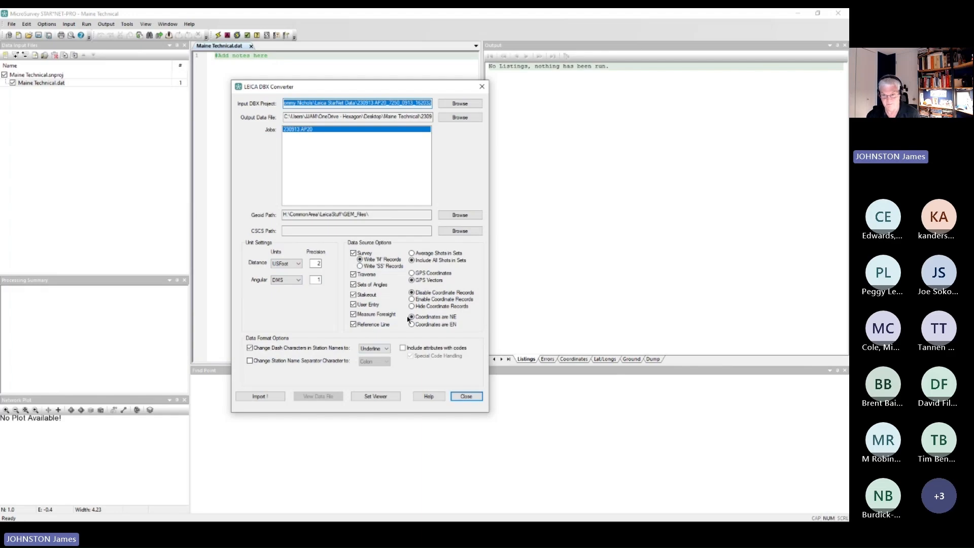
pyautogui.moveTo(381, 214); pyautogui.dragTo(280, 214)
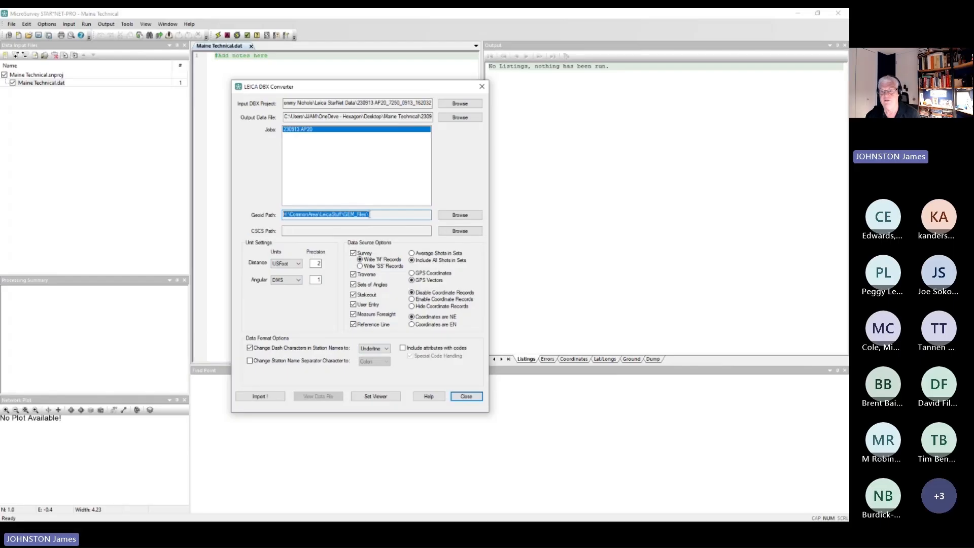
pyautogui.click(373, 215)
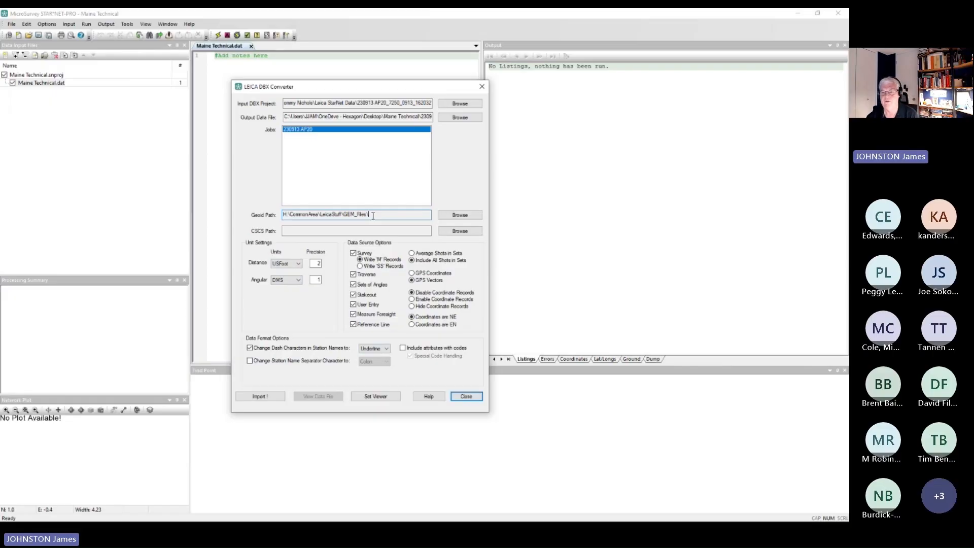
pyautogui.moveTo(378, 213); pyautogui.dragTo(281, 215)
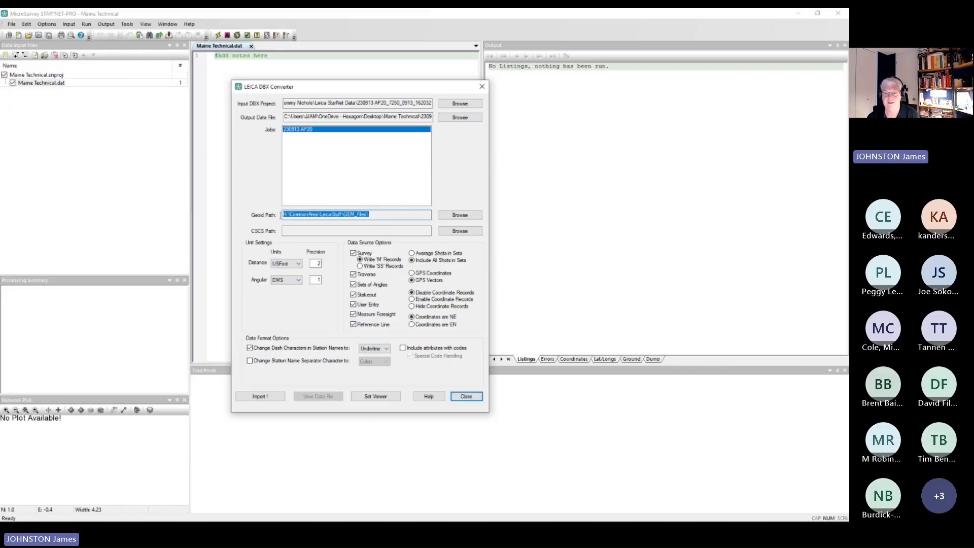
pyautogui.click(381, 215)
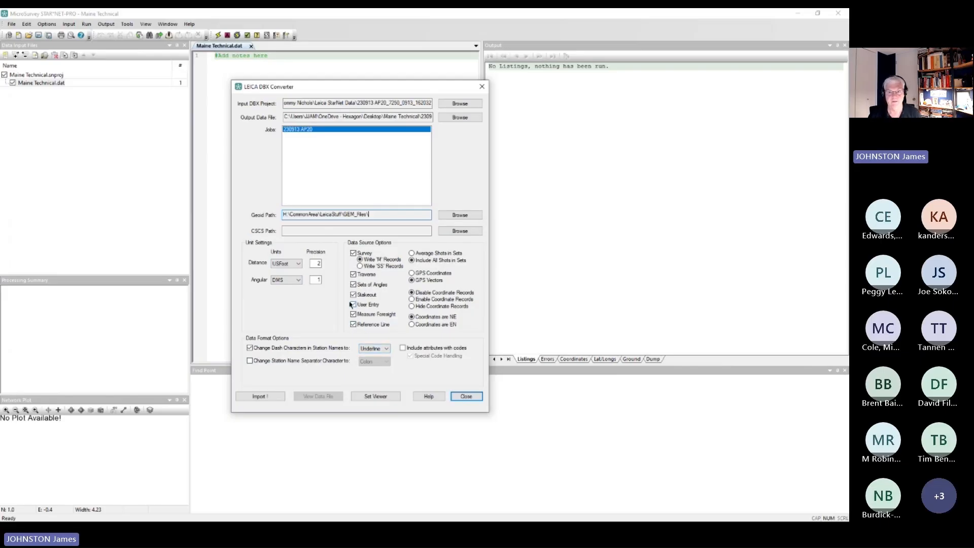
# - Choose WSSI_6488_1003_132427.XCF from the Leica StarNet Data folder as the converter's input DBX project
pyautogui.click(460, 104)
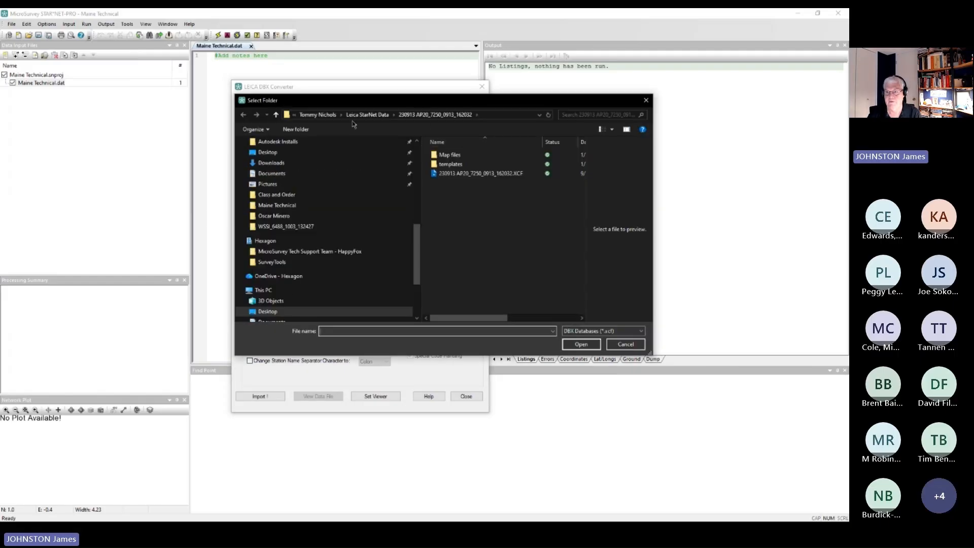
pyautogui.click(367, 114)
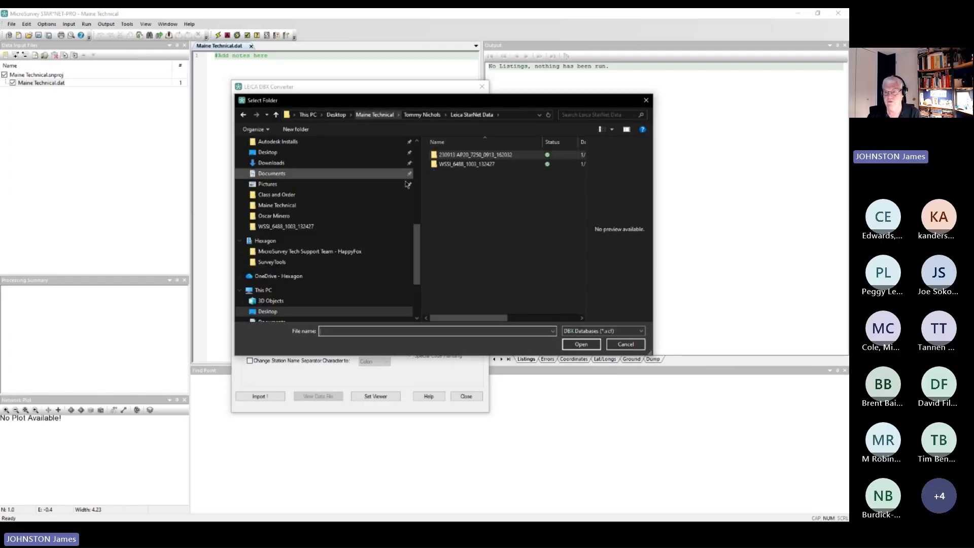
pyautogui.doubleClick(448, 165)
pyautogui.click(454, 173)
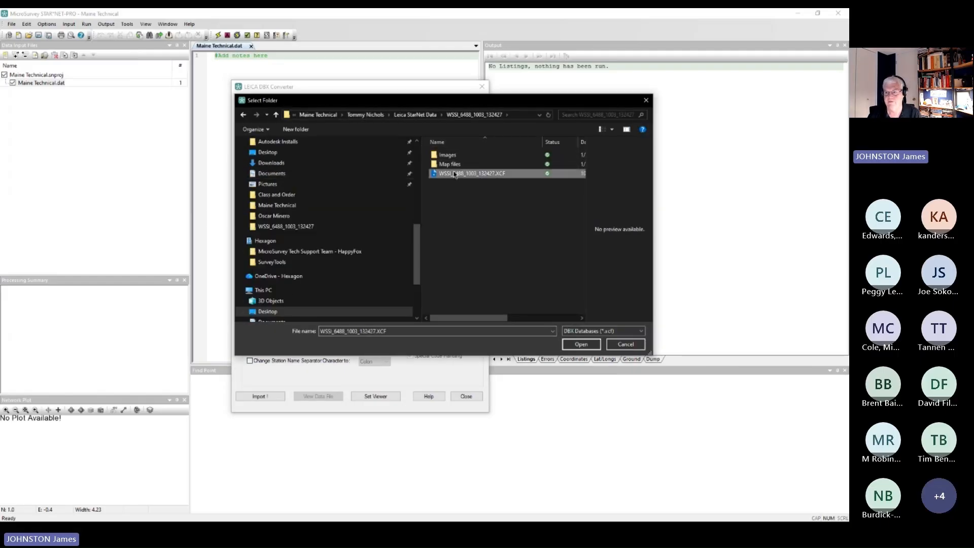
pyautogui.click(579, 345)
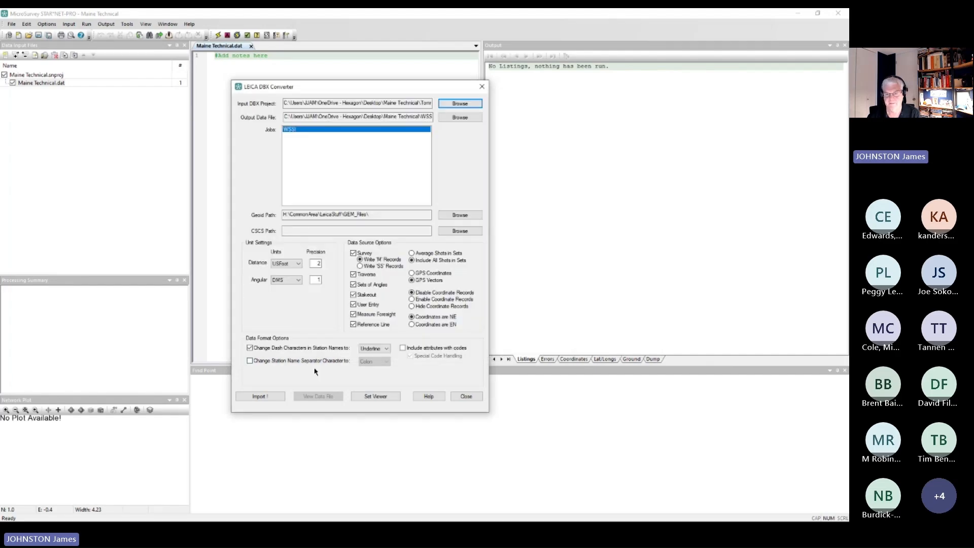
# - Import the WSSI job, overwriting the existing WSSI_6488_1003_132427.dat output file, and close the converter
pyautogui.click(260, 396)
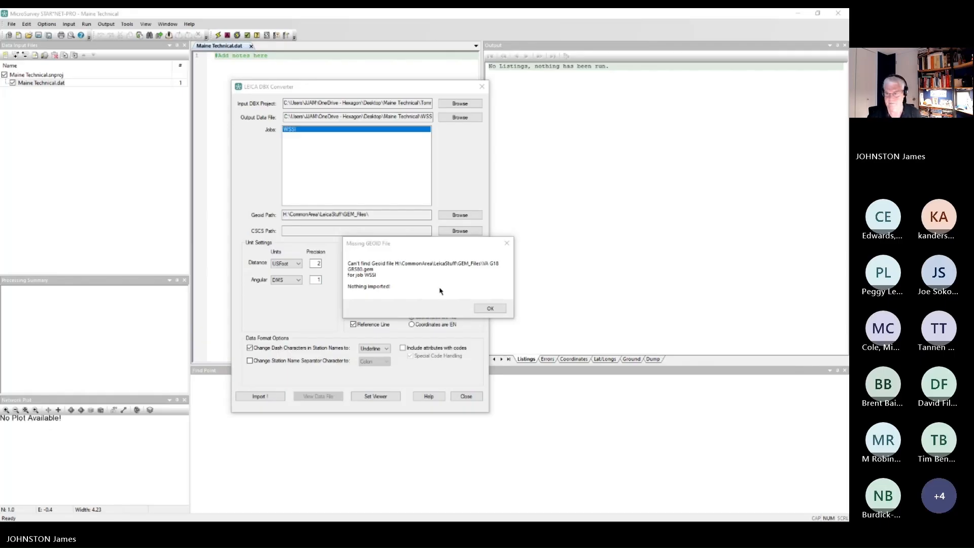
pyautogui.click(489, 309)
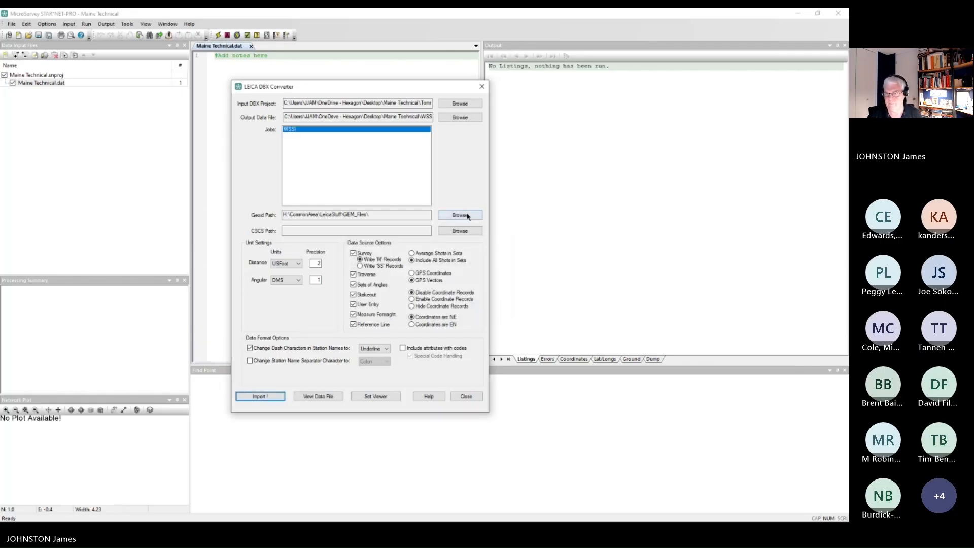
pyautogui.click(261, 396)
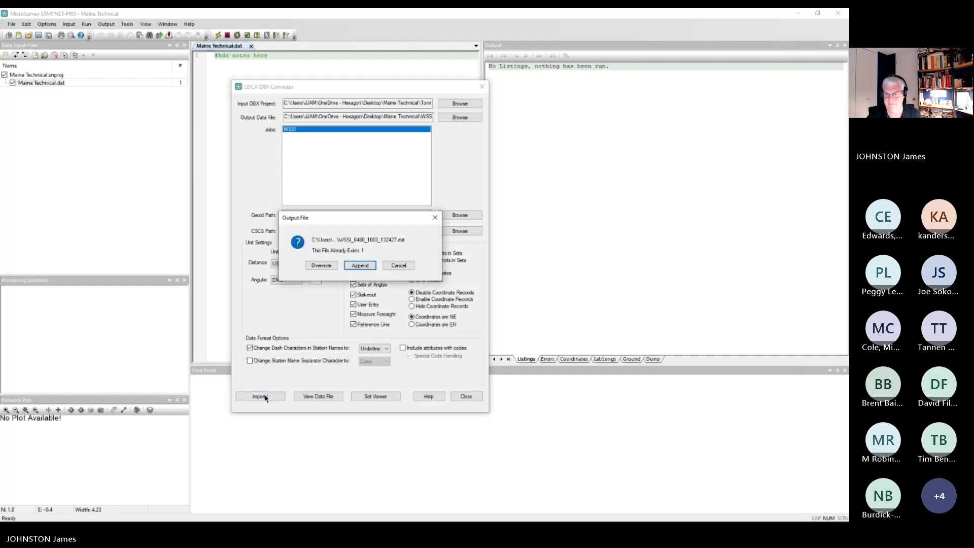
pyautogui.click(335, 266)
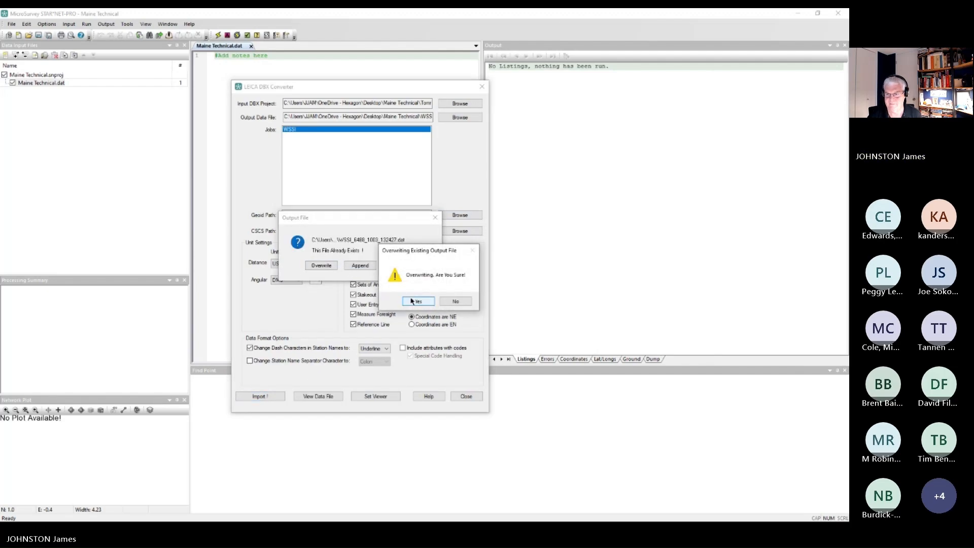
pyautogui.click(413, 300)
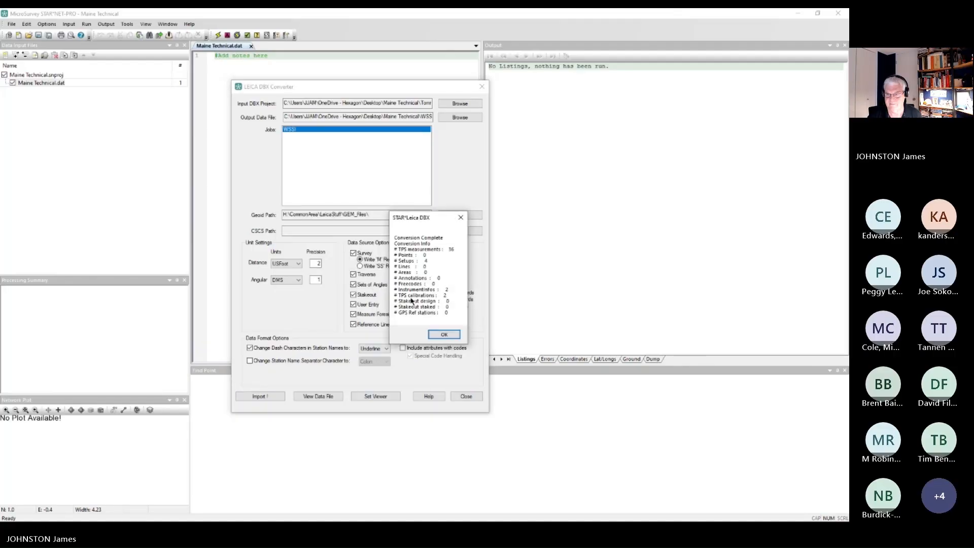
pyautogui.click(444, 335)
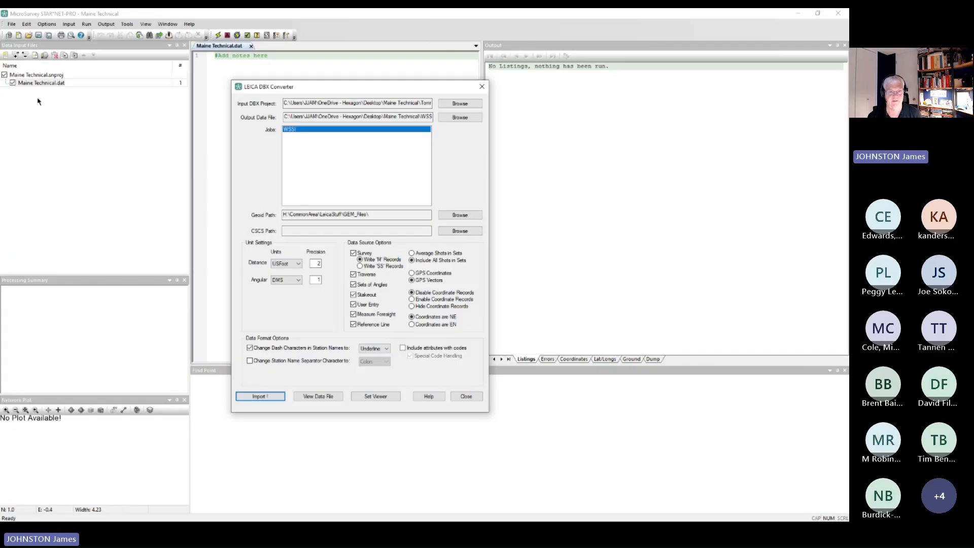
pyautogui.click(462, 398)
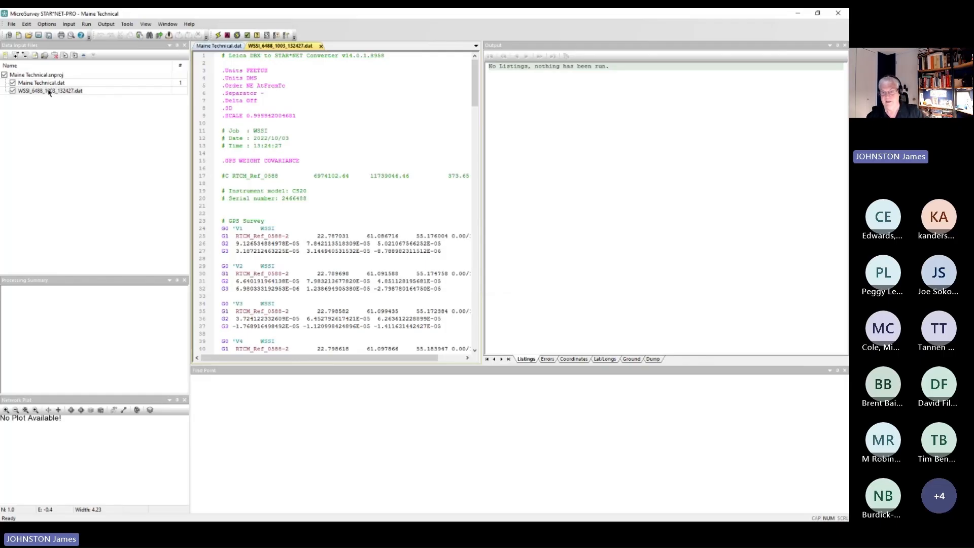
# - Reopen the Leica DBX Converter and choose 230913 AP20_7250_0913_162032.XCF as the input DBX project
pyautogui.click(68, 24)
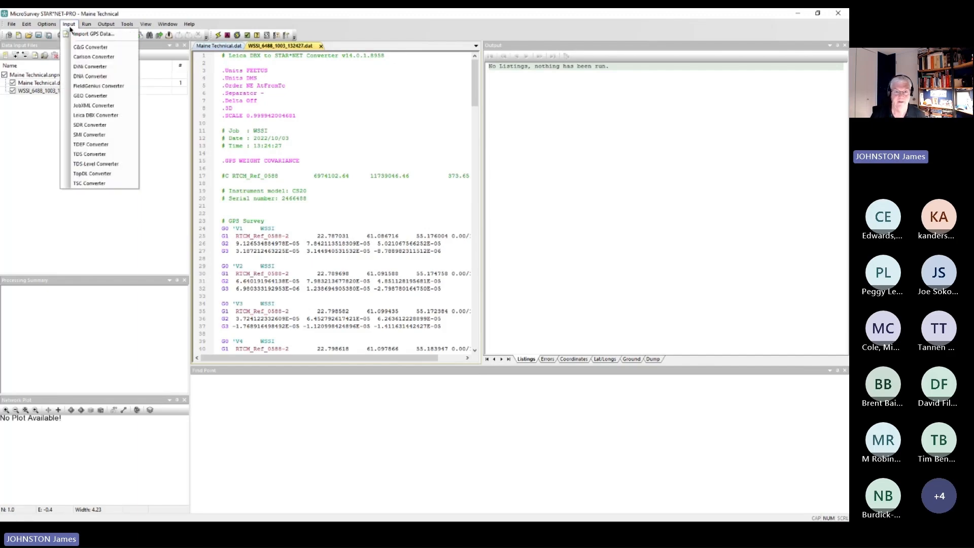
pyautogui.click(96, 115)
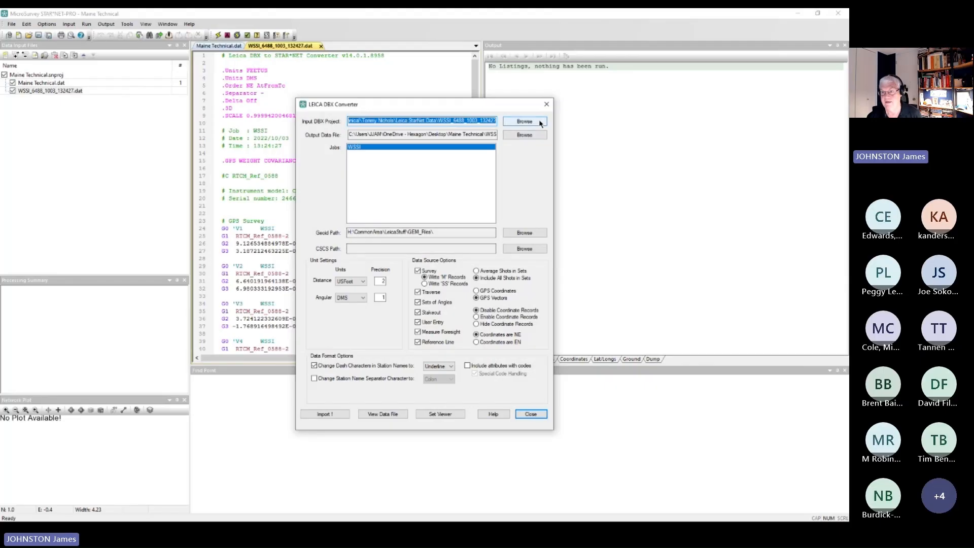
pyautogui.click(526, 122)
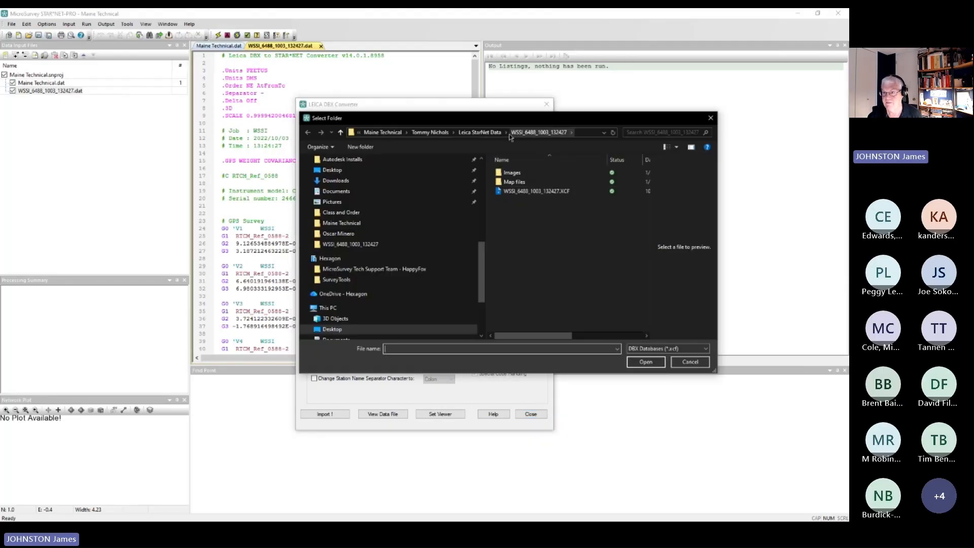
pyautogui.click(480, 133)
pyautogui.click(531, 182)
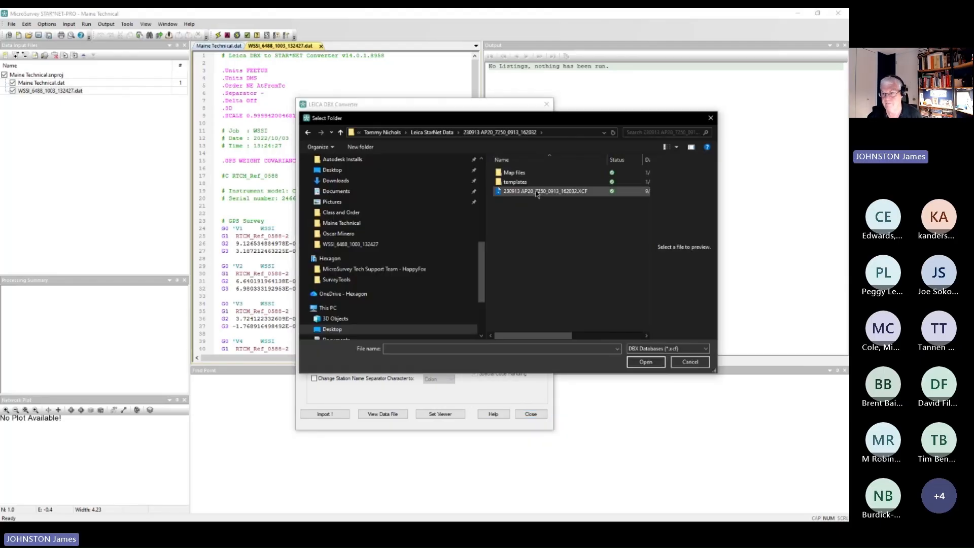
pyautogui.click(654, 362)
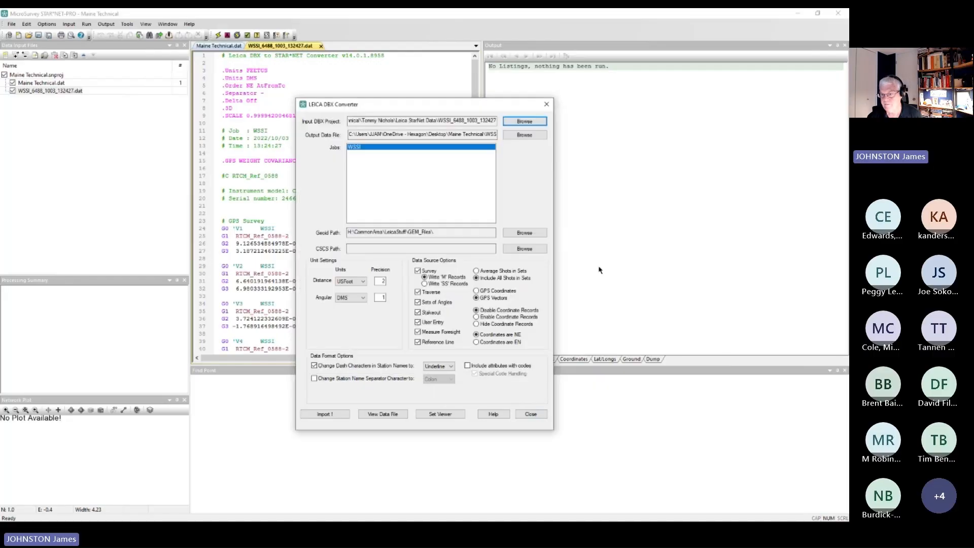
# - Import the 230913 AP20 job into the project and close the converter
pyautogui.click(323, 414)
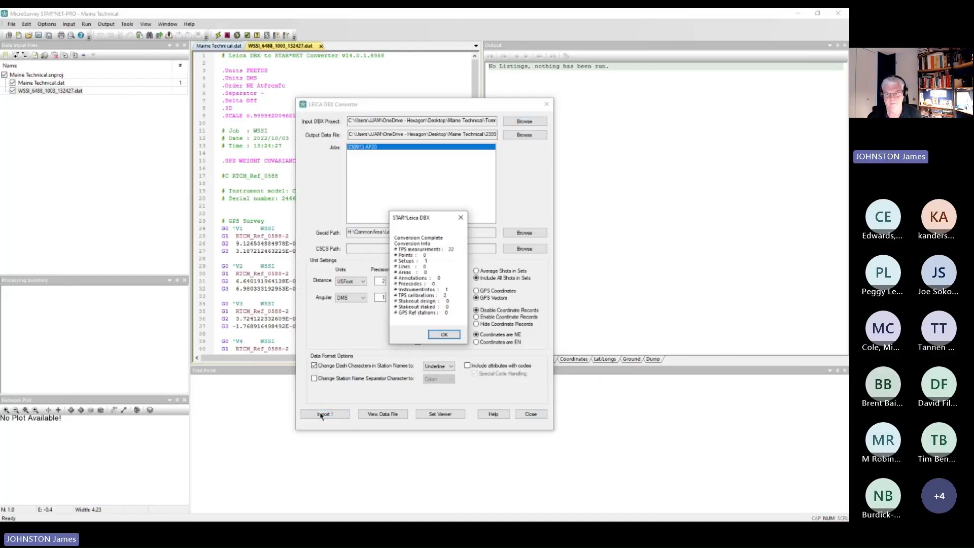
pyautogui.click(444, 334)
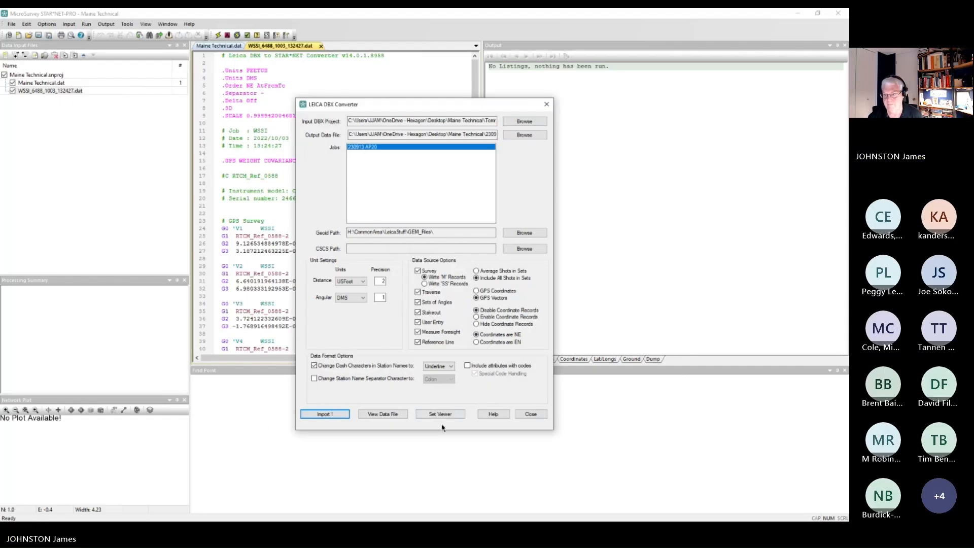
pyautogui.click(531, 414)
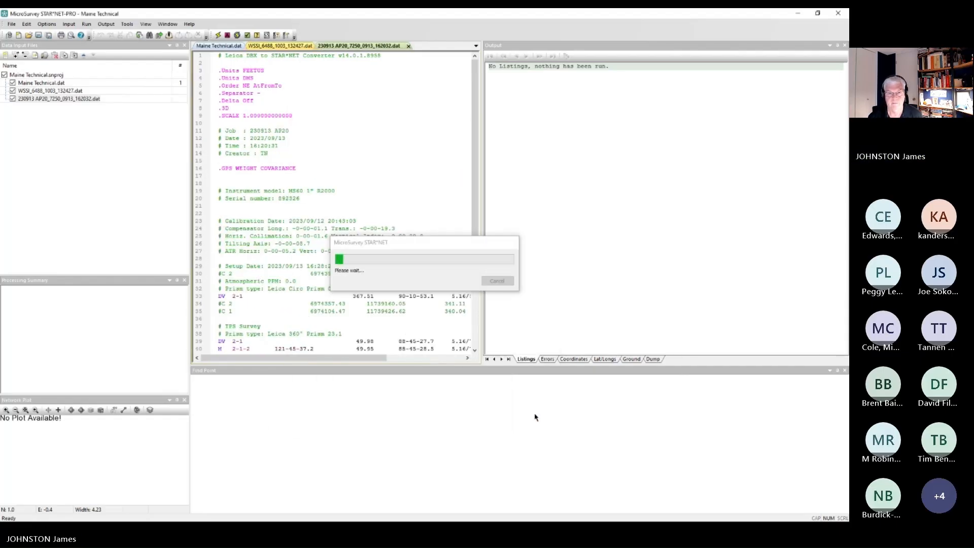
# - Point out the WSSI and 230913 AP20 data files in the project's input list and switch to the slide presentation
pyautogui.click(77, 91)
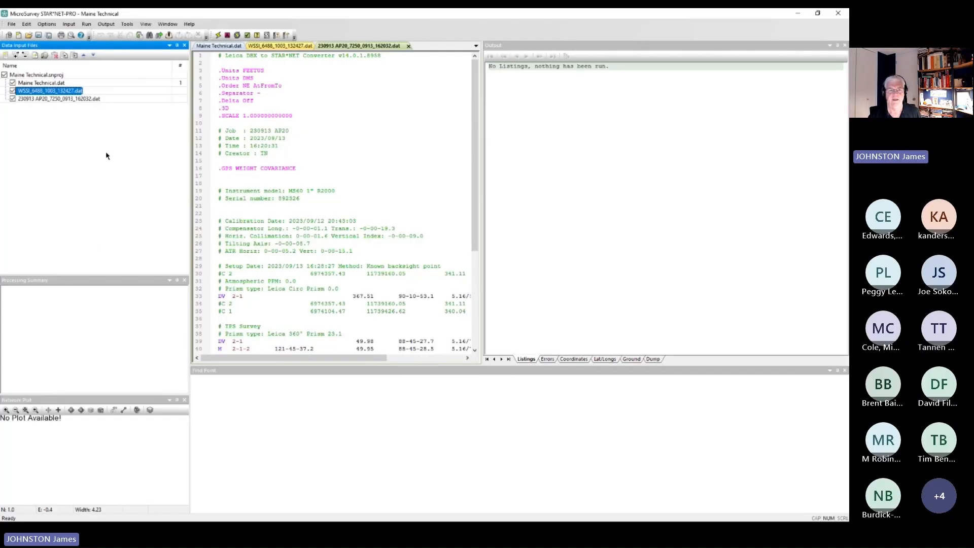
pyautogui.click(91, 99)
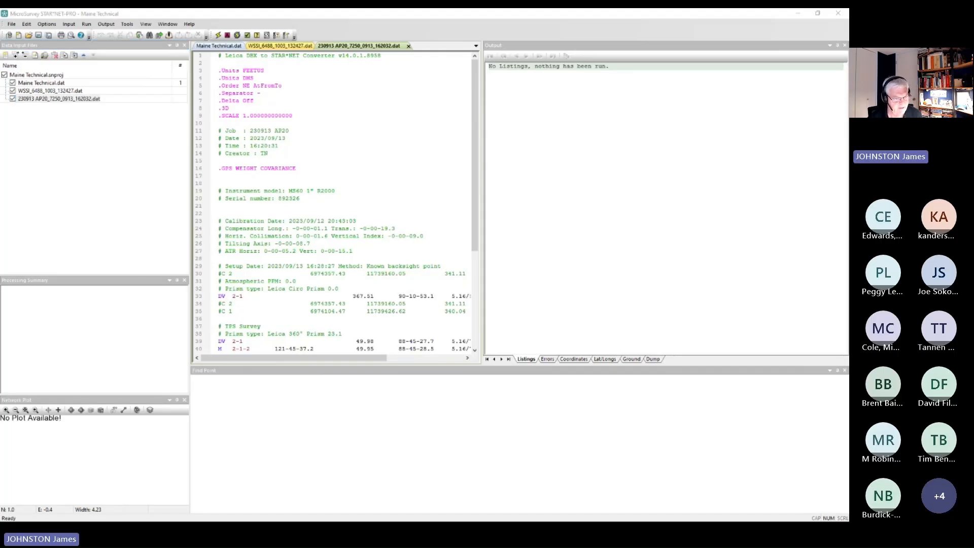
pyautogui.hotkey('alt', 'Tab')
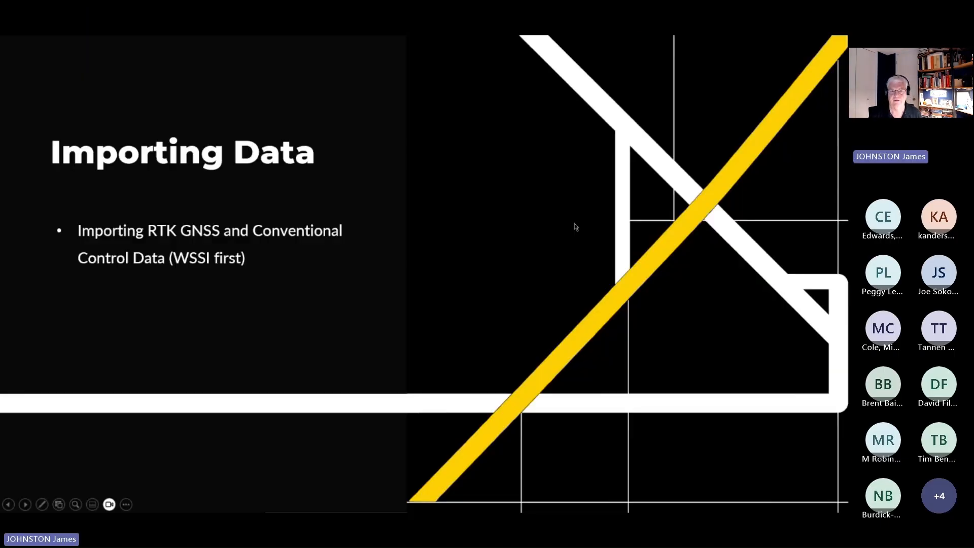
# - Advance the presentation to the slide on the Processing Summary and switch back to STAR*NET
pyautogui.press('Right')
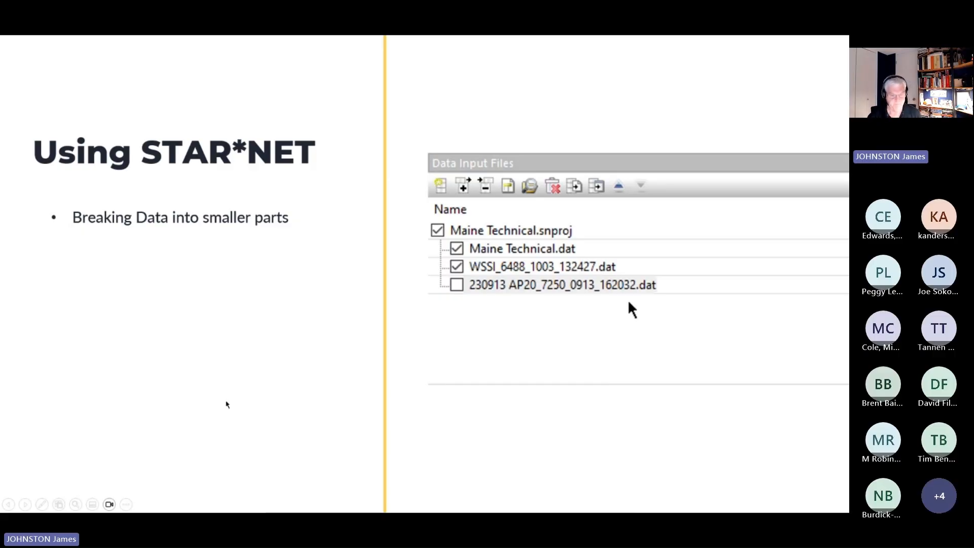
pyautogui.click(226, 401)
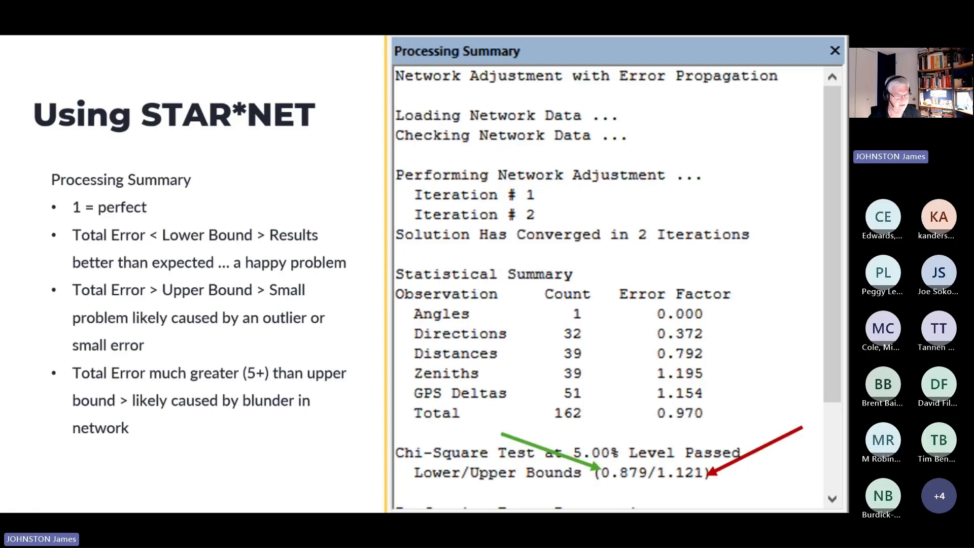
pyautogui.hotkey('alt', 'Tab')
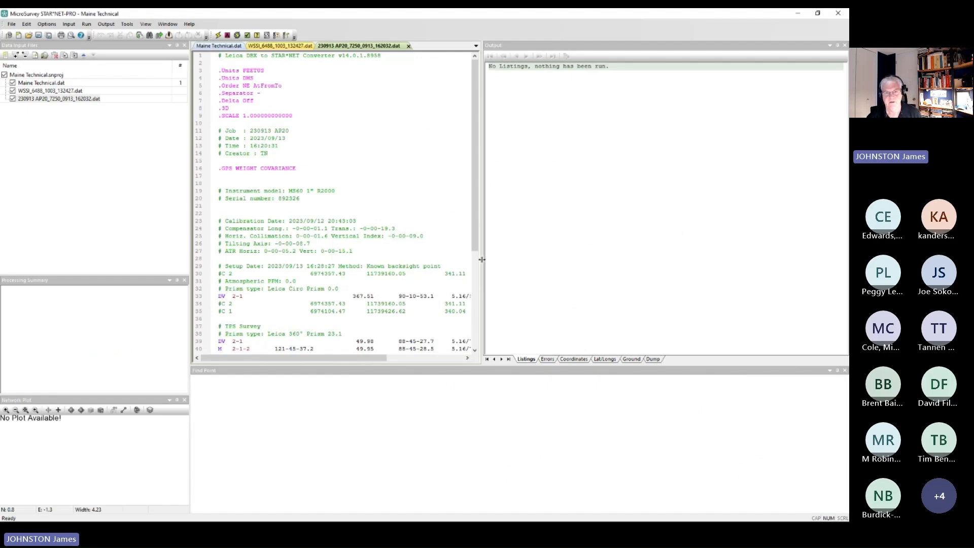
# - Bring up the WSSI_6488_1003_132427.dat file and exclude 230913 AP20_7250_0913_162032.dat from the project's active input files
pyautogui.click(281, 46)
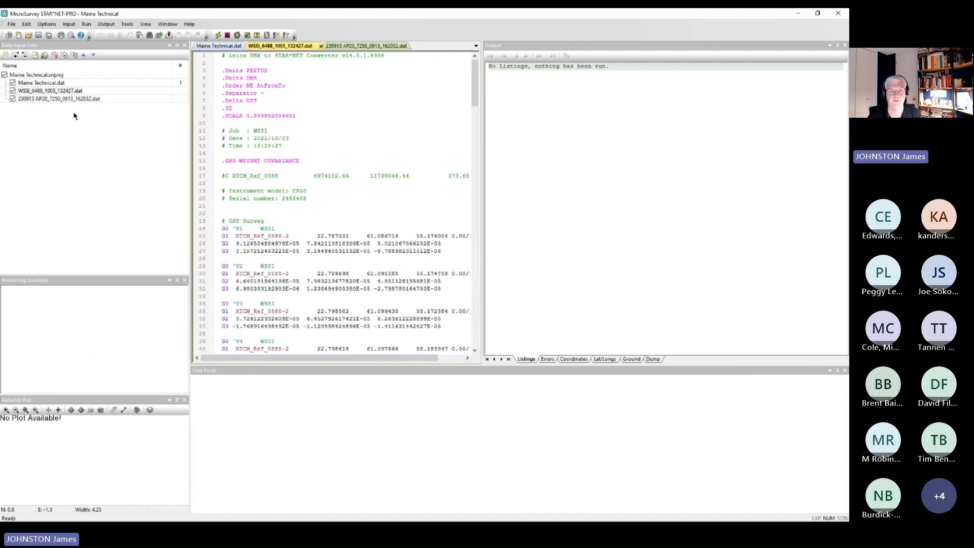
pyautogui.click(13, 99)
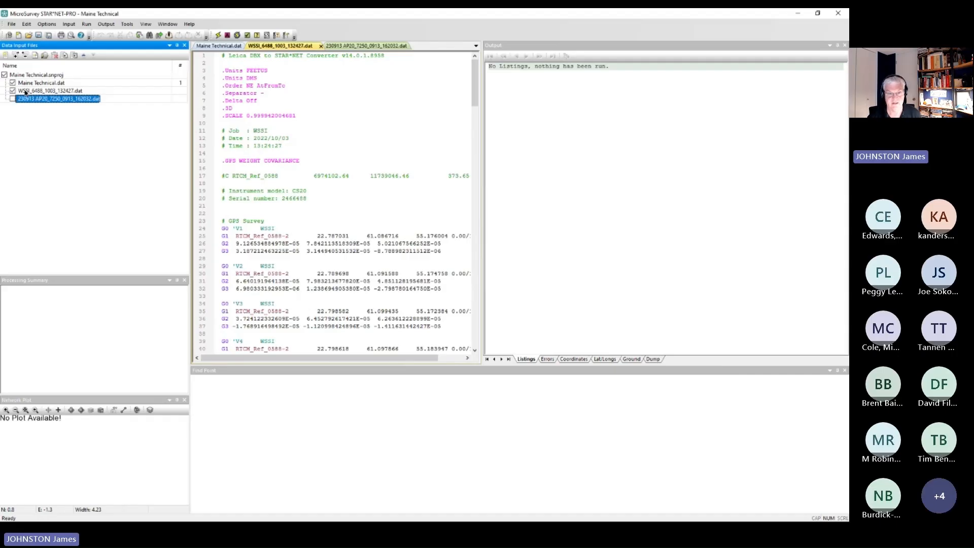
pyautogui.click(24, 92)
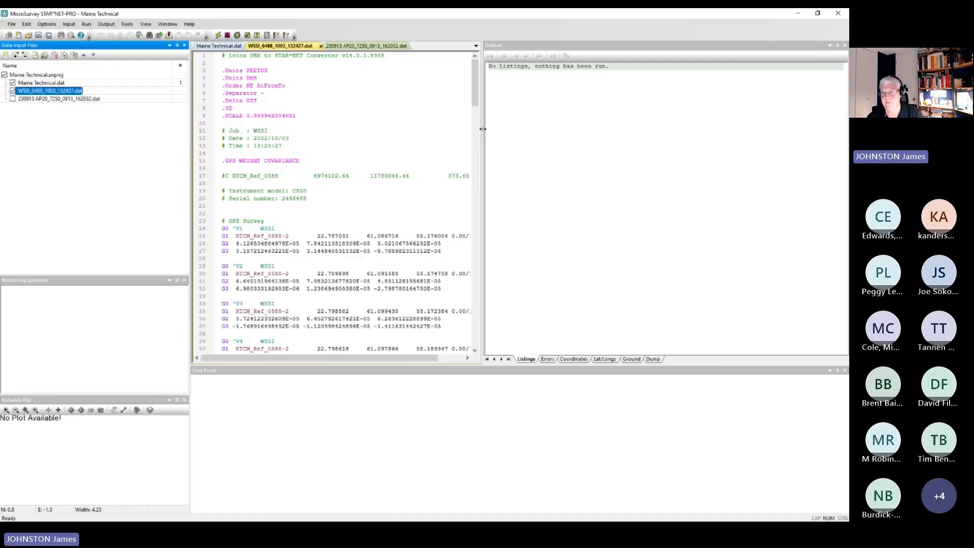
# - Widen the data editor and insert ".data off" on line 112 of the WSSI file, just above the MS60 instrument data
pyautogui.moveTo(483, 129); pyautogui.dragTo(589, 235)
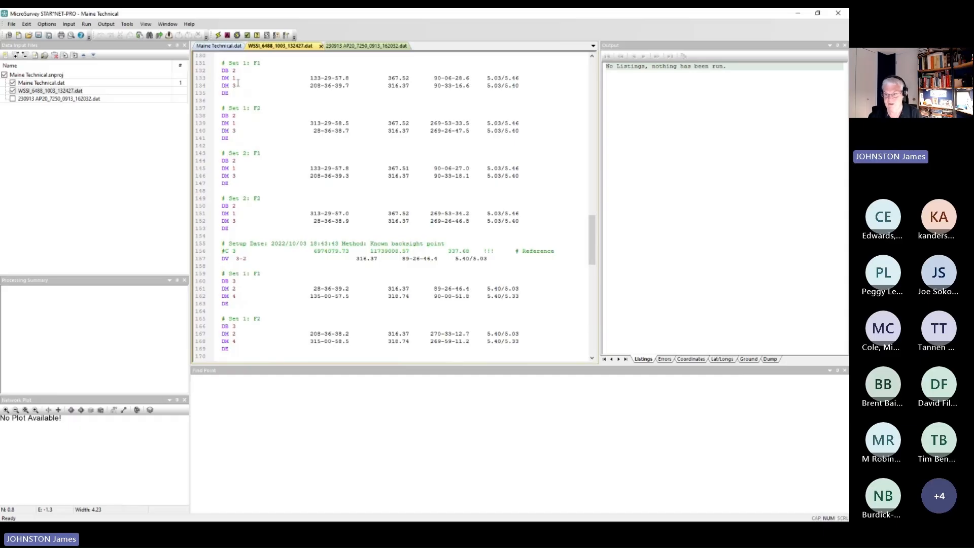
pyautogui.moveTo(592, 232); pyautogui.dragTo(591, 205)
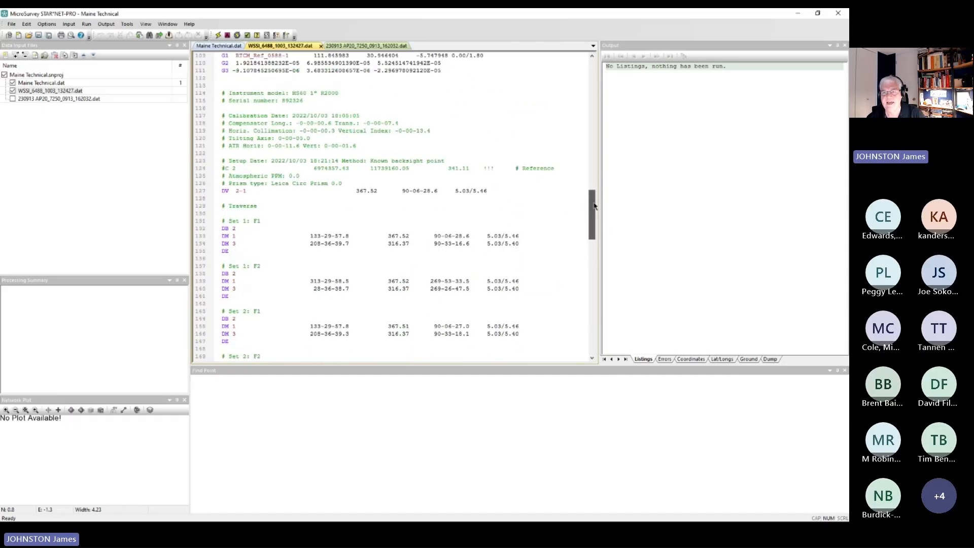
pyautogui.click(305, 93)
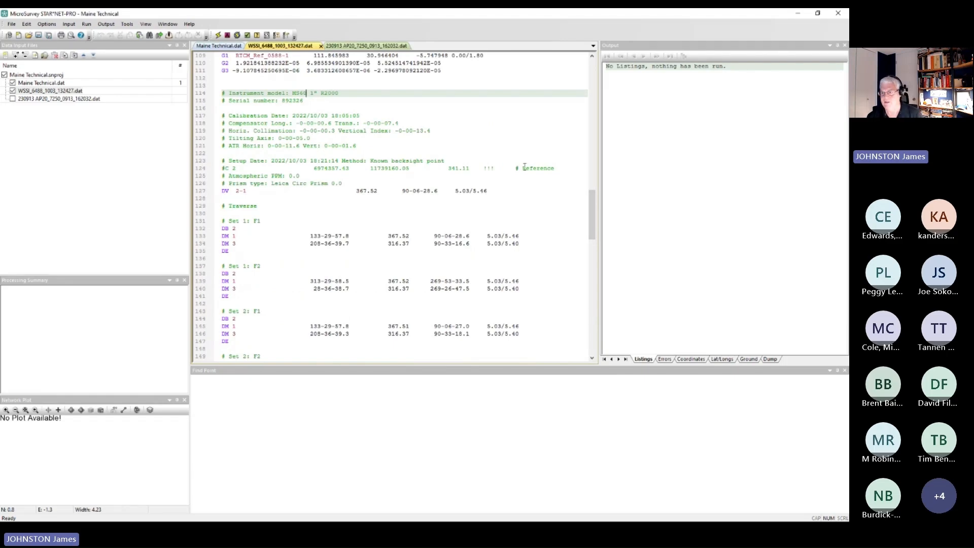
pyautogui.moveTo(592, 206); pyautogui.dragTo(589, 177)
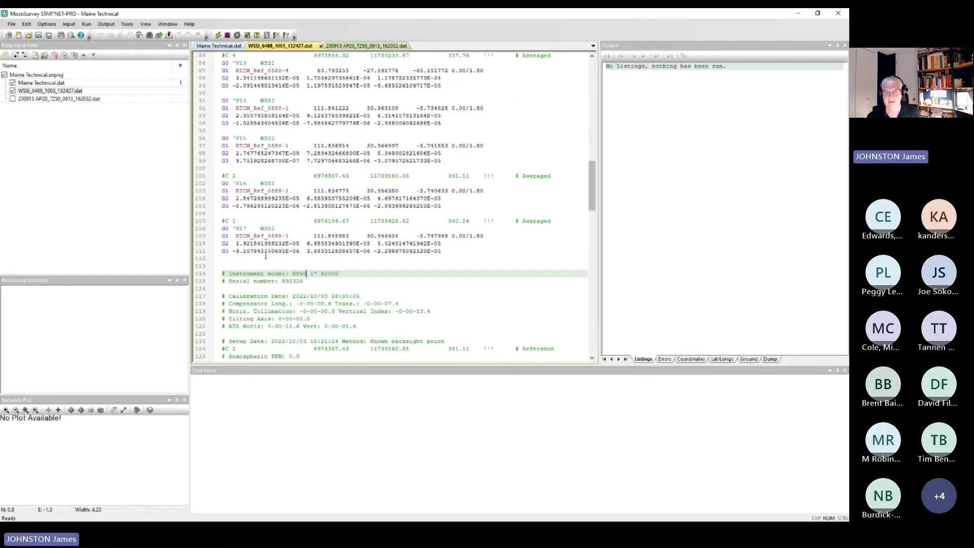
pyautogui.click(238, 259)
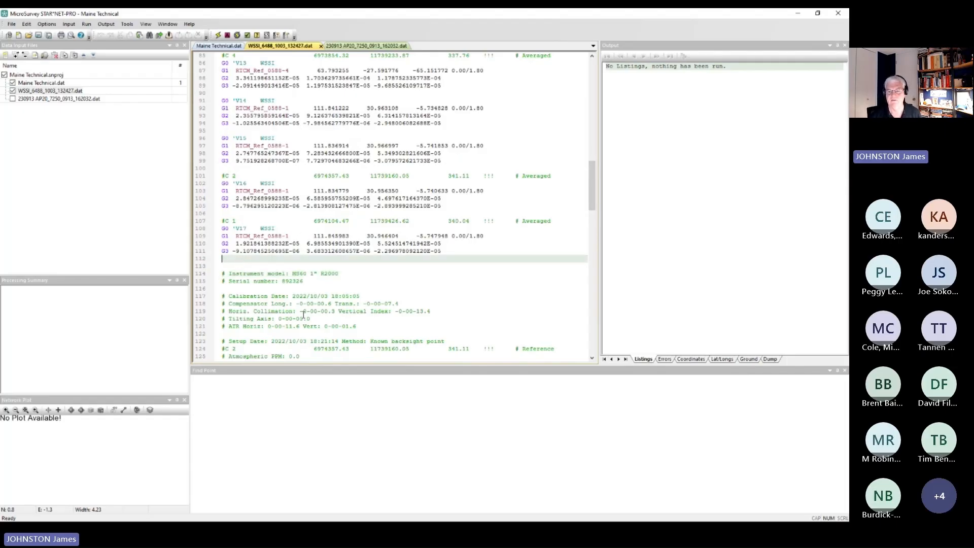
pyautogui.write('.')
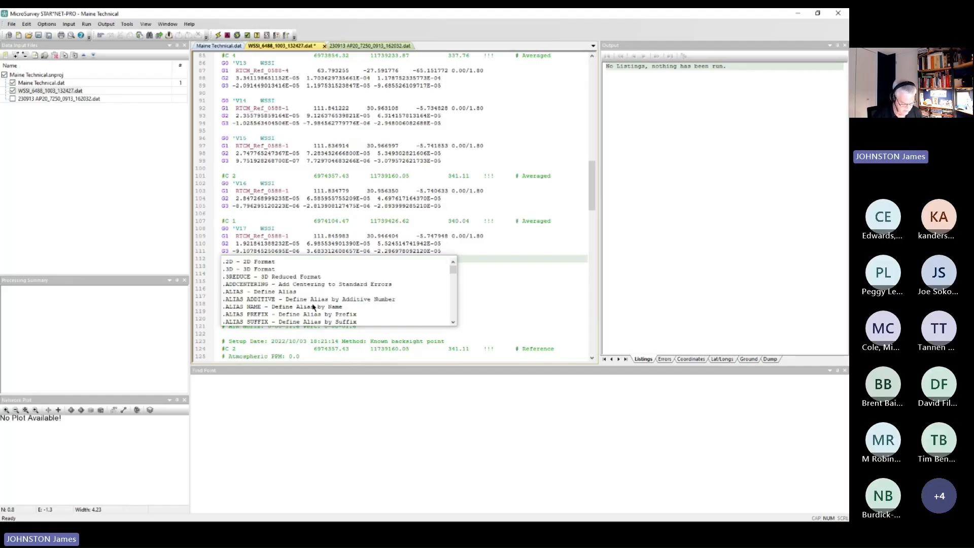
pyautogui.write('data o')
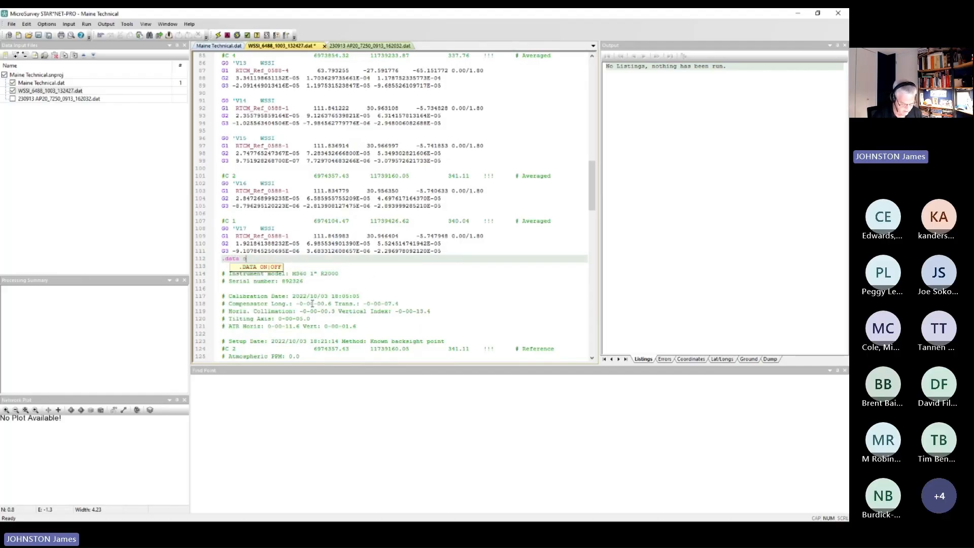
pyautogui.write('ff')
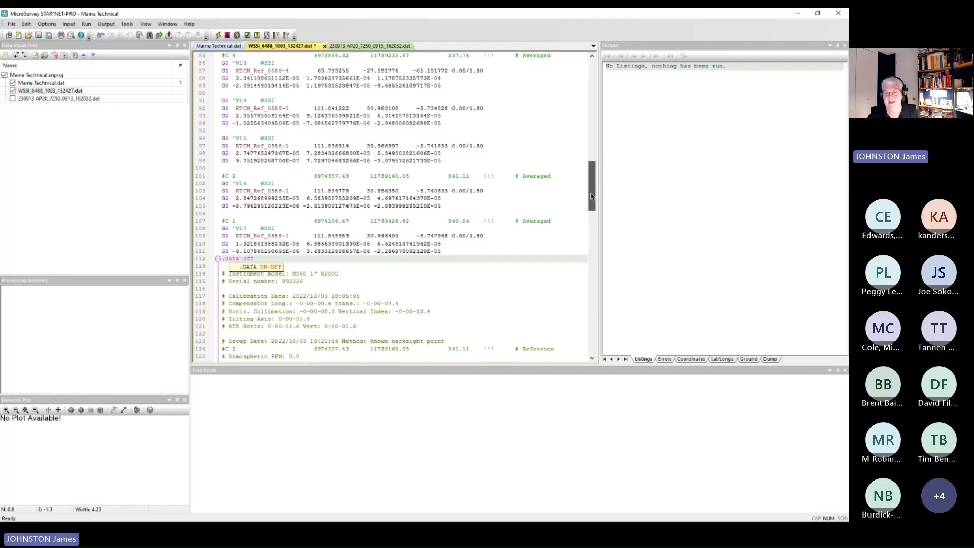
pyautogui.scroll(-2, 254, 246)
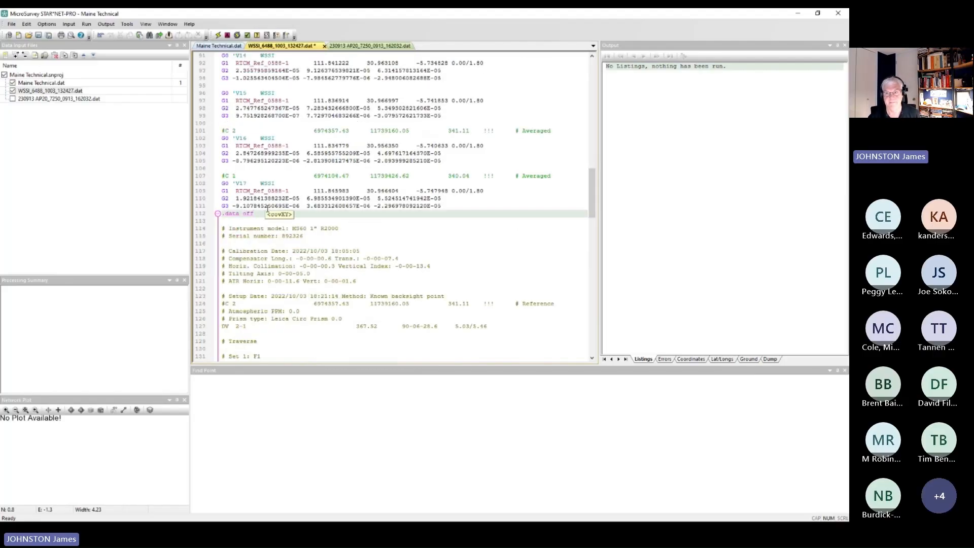
# - Uncomment the RTCM_Ref_0588 coordinate line near the start of the WSSI file, keeping its coordinates fixed with "!!!"
pyautogui.moveTo(591, 188); pyautogui.dragTo(592, 79)
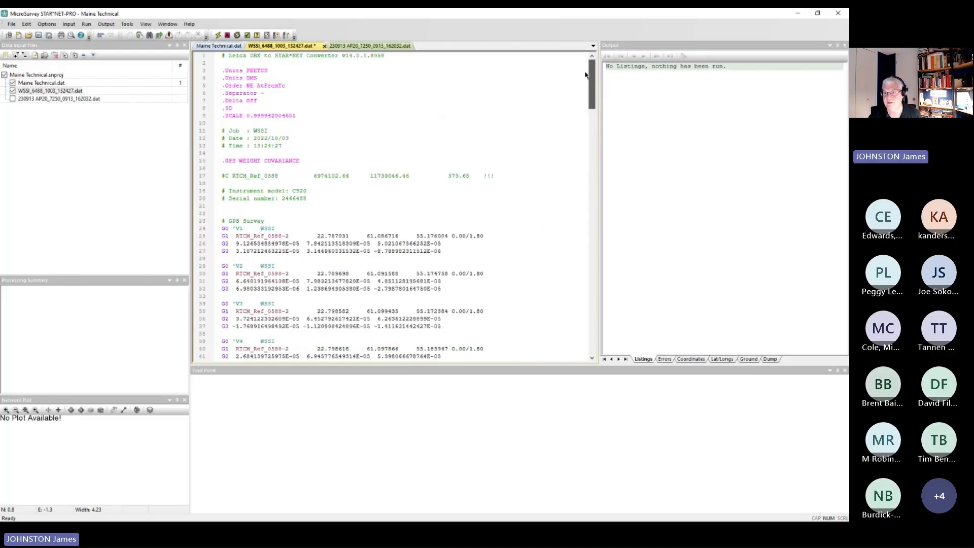
pyautogui.click(302, 175)
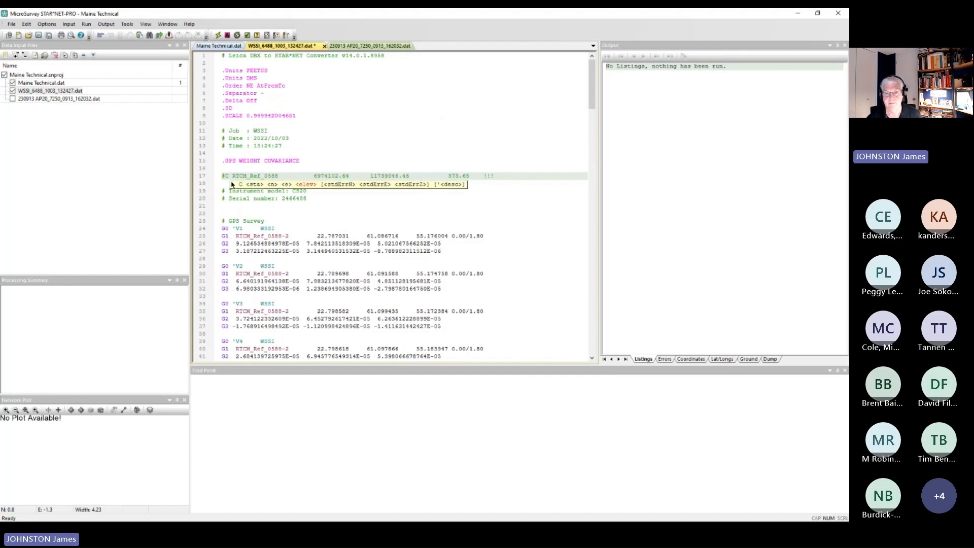
pyautogui.moveTo(224, 177); pyautogui.dragTo(220, 176)
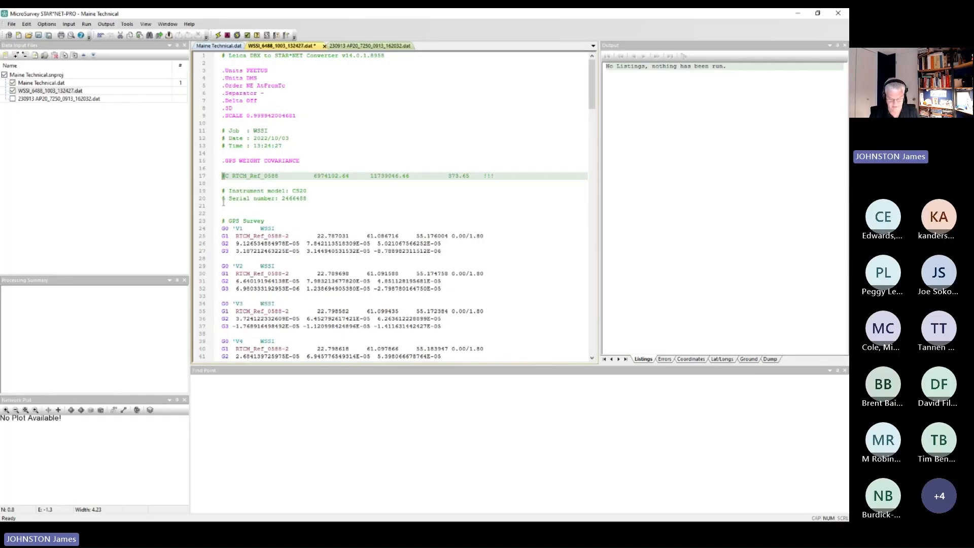
pyautogui.press('Delete')
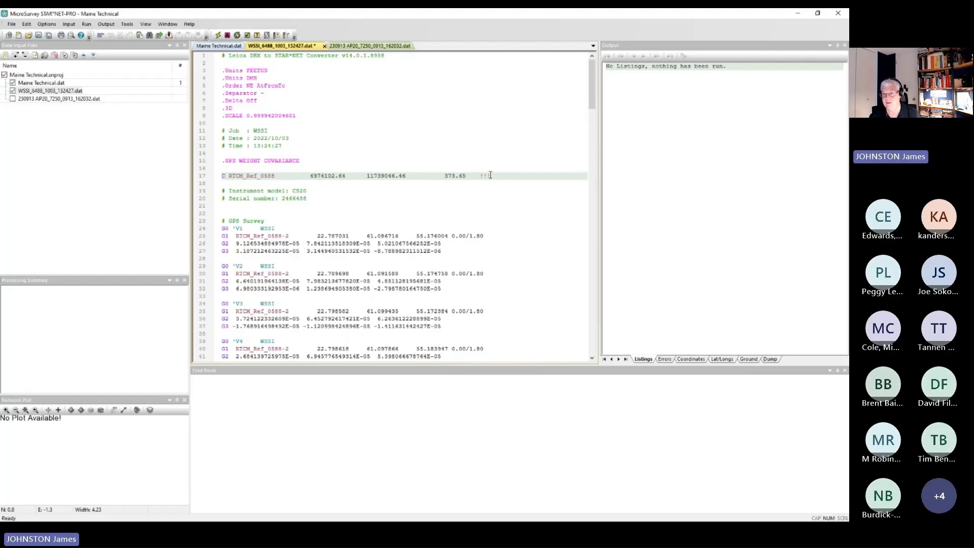
pyautogui.moveTo(491, 176); pyautogui.dragTo(478, 176)
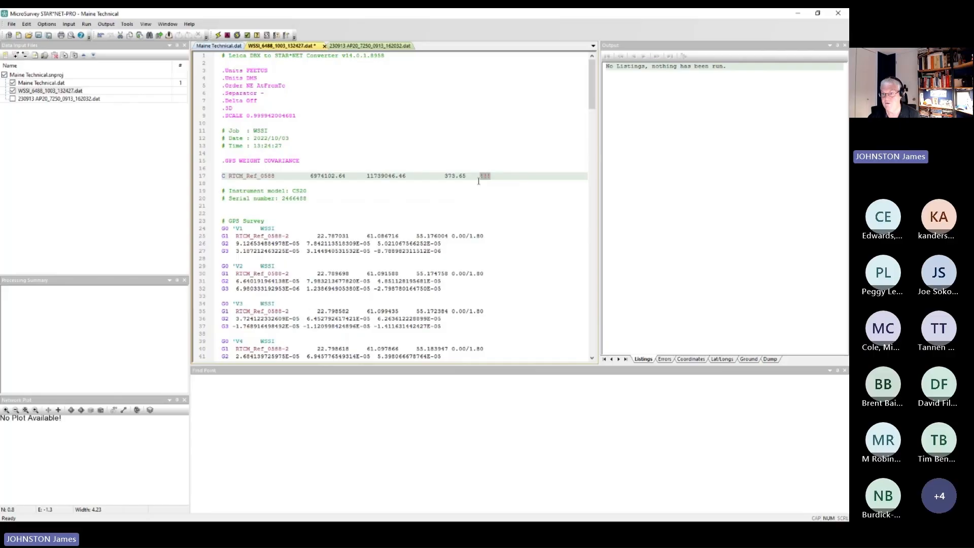
pyautogui.click(384, 175)
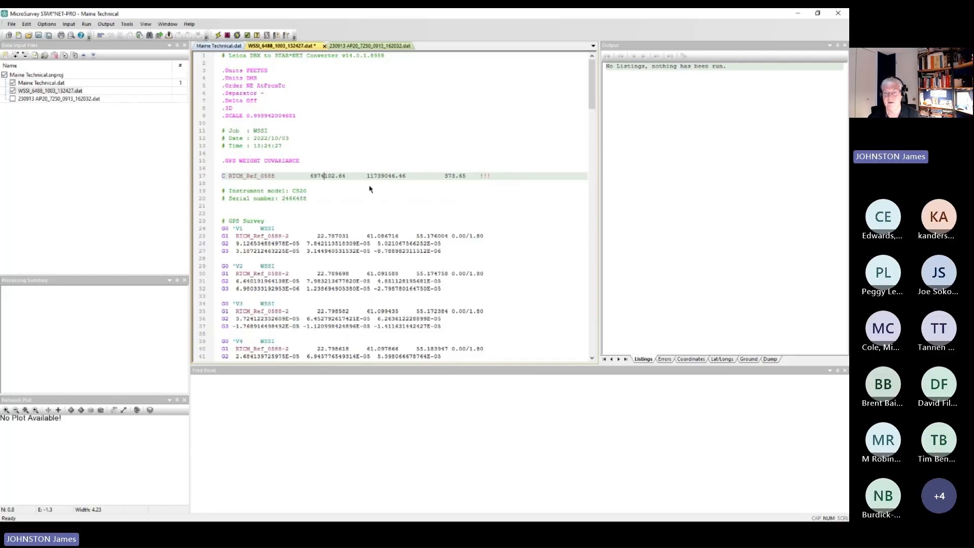
pyautogui.click(451, 176)
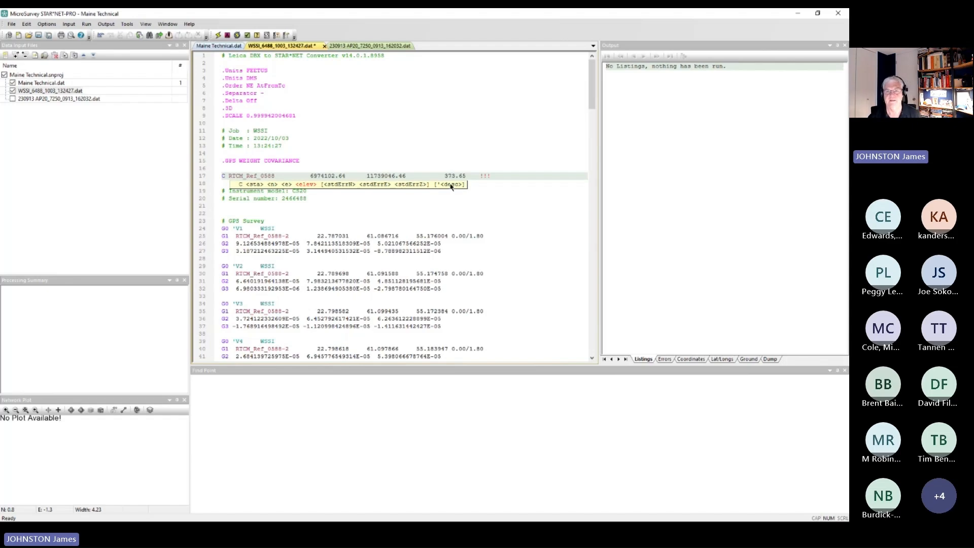
# - Run the network adjustment, saving the WSSI file changes, and enlarge the results area with the whole network fitted in the plot
pyautogui.click(217, 35)
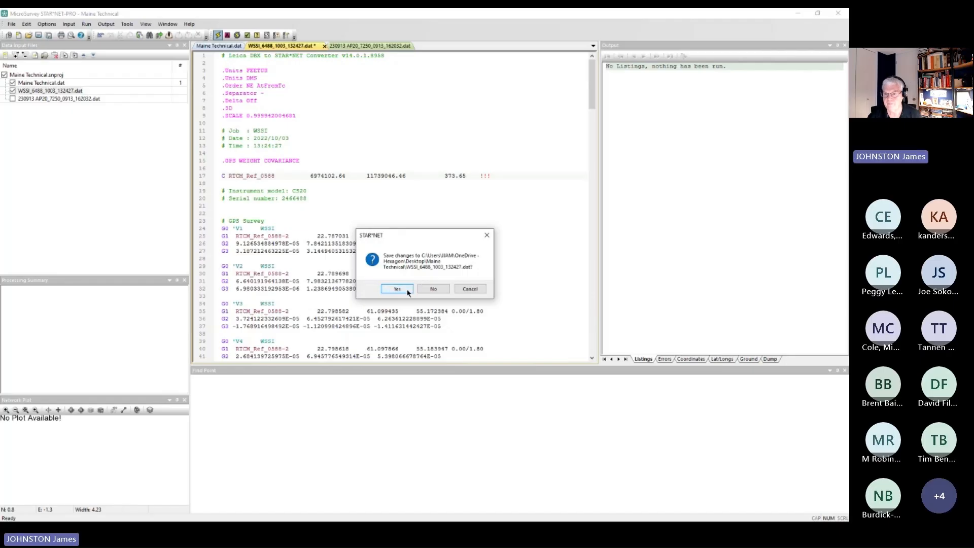
pyautogui.click(397, 289)
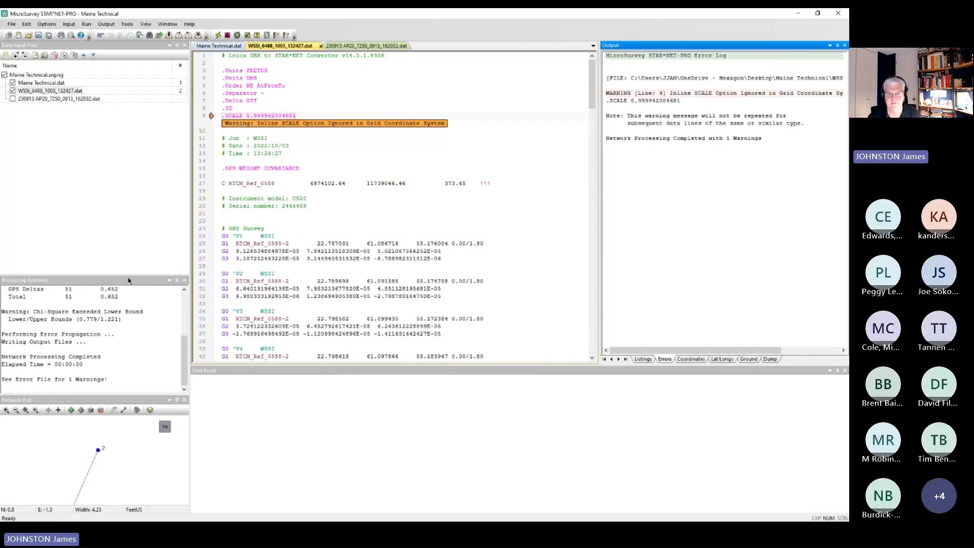
pyautogui.moveTo(128, 275); pyautogui.dragTo(127, 161)
pyautogui.click(108, 414)
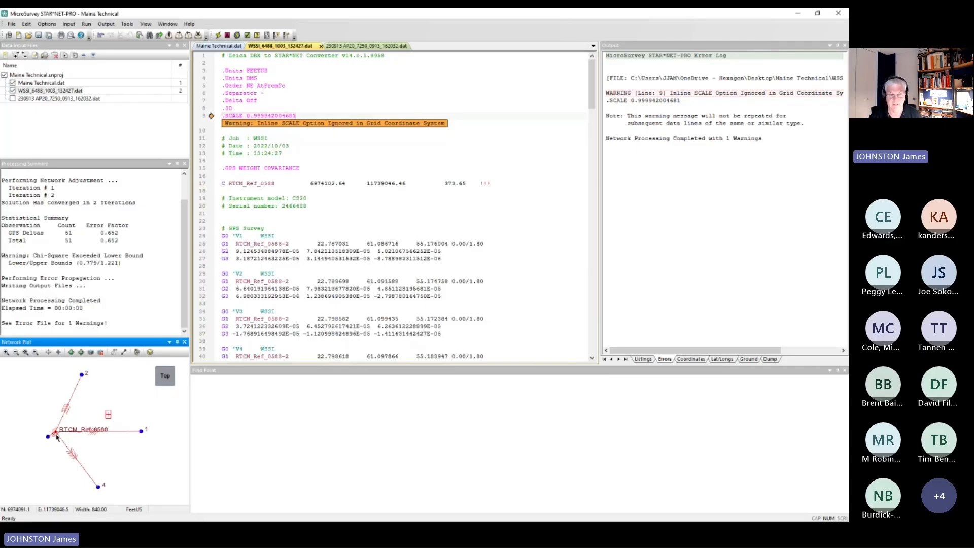
# - Examine the Chi-square result and error factors in the enlarged Processing Summary, and switch to the matching presentation slide
pyautogui.moveTo(135, 164); pyautogui.dragTo(135, 115)
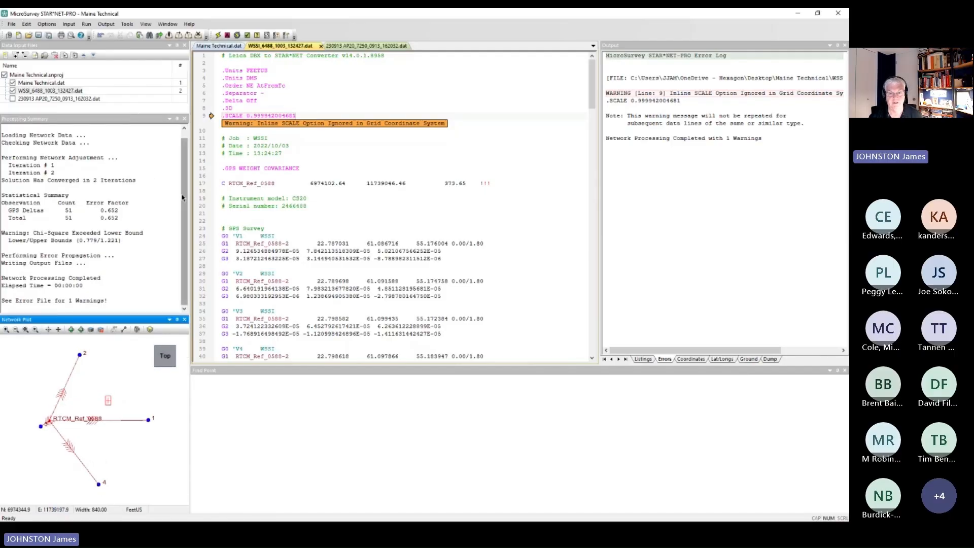
pyautogui.moveTo(182, 198); pyautogui.dragTo(182, 191)
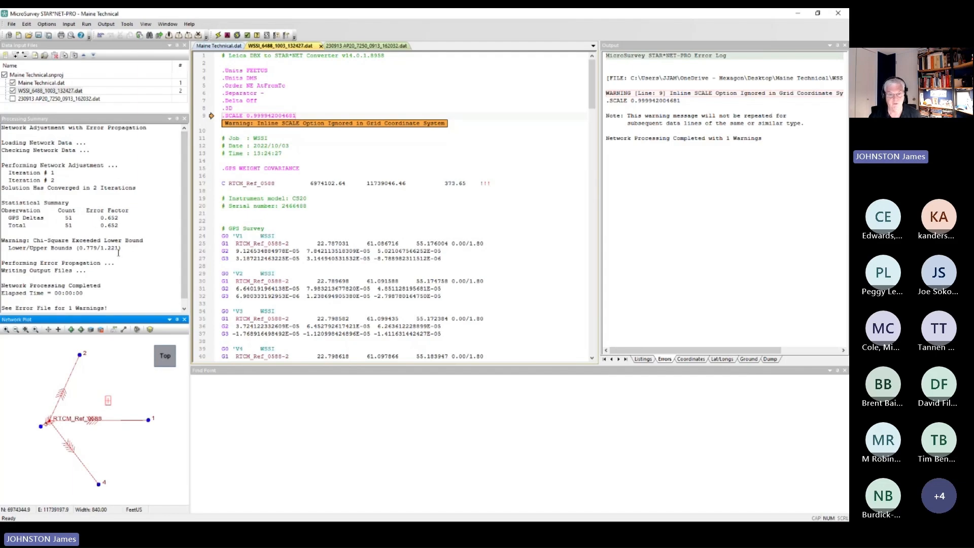
pyautogui.moveTo(147, 240); pyautogui.dragTo(2, 242)
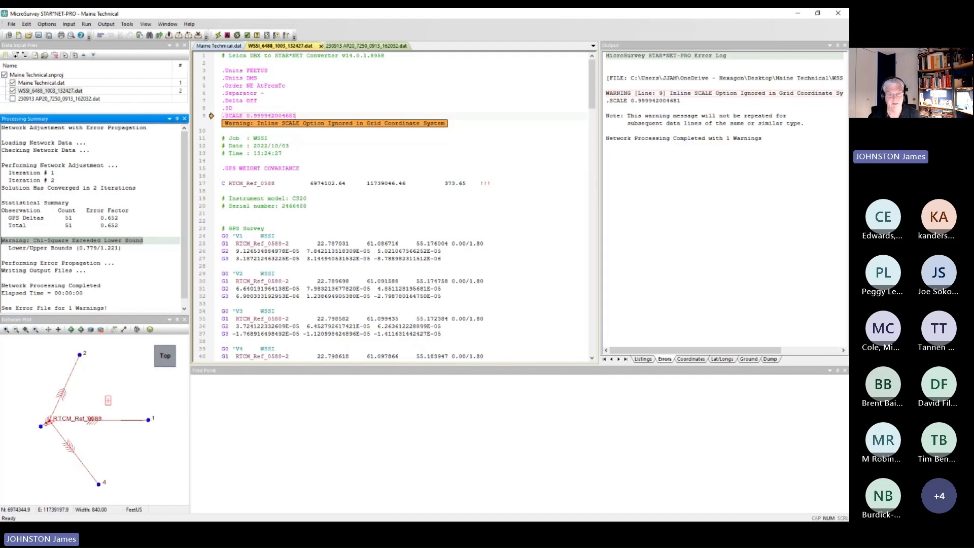
pyautogui.click(95, 211)
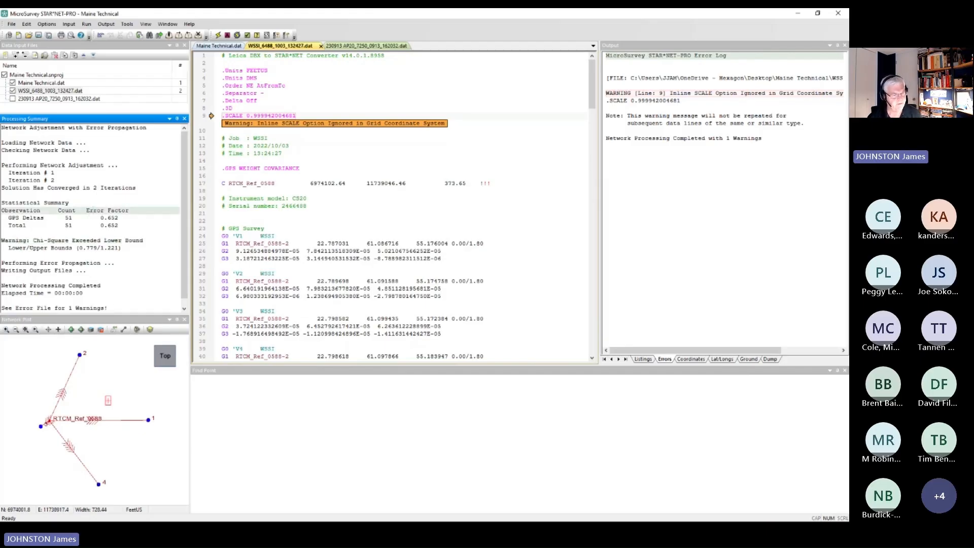
pyautogui.hotkey('alt', 'Tab')
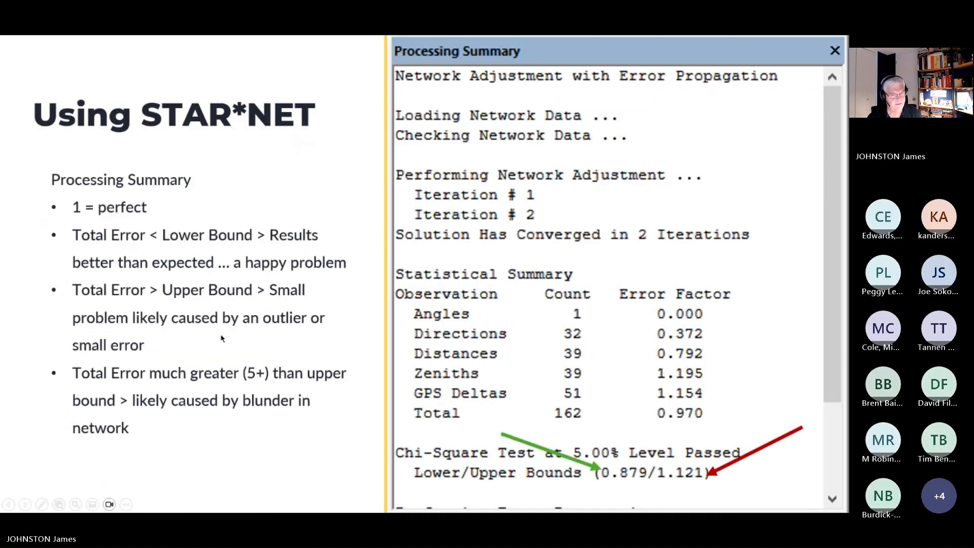
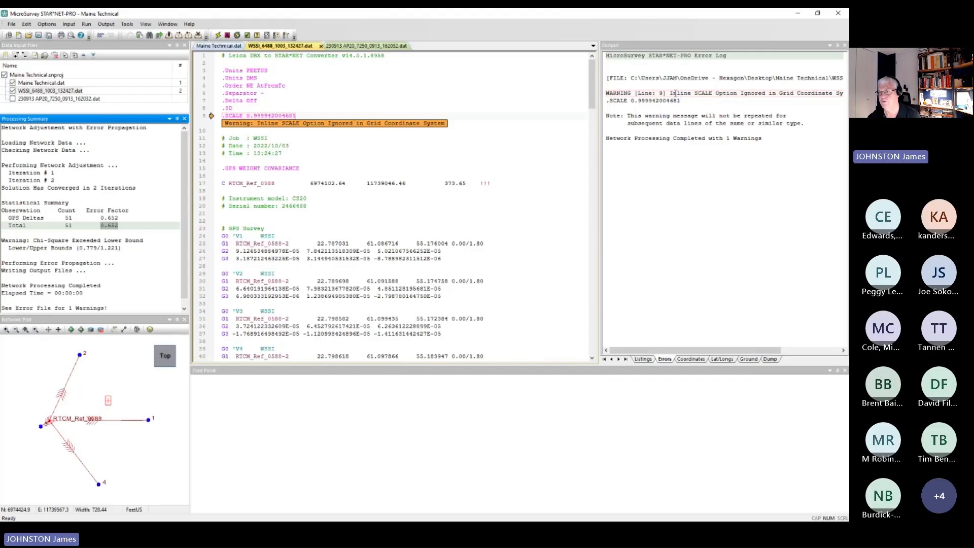
# - Look at the SCALE warning in the error log and comment out the .SCALE line on line 9 of the WSSI file with "#"
pyautogui.doubleClick(675, 92)
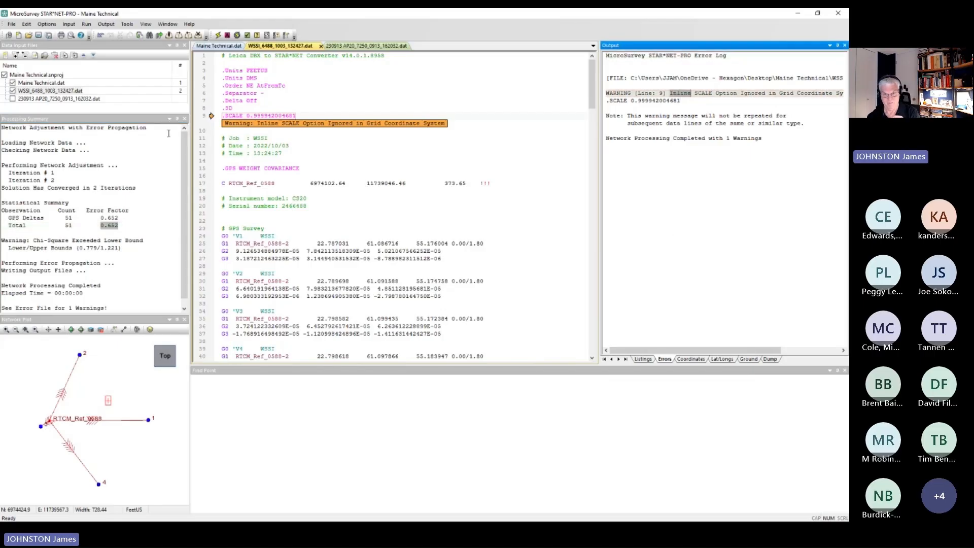
pyautogui.click(223, 115)
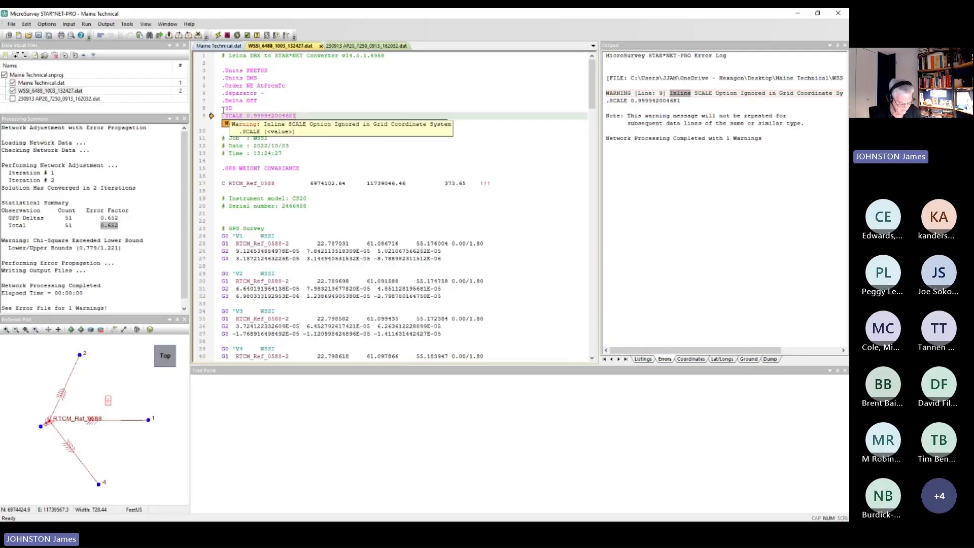
pyautogui.write('#')
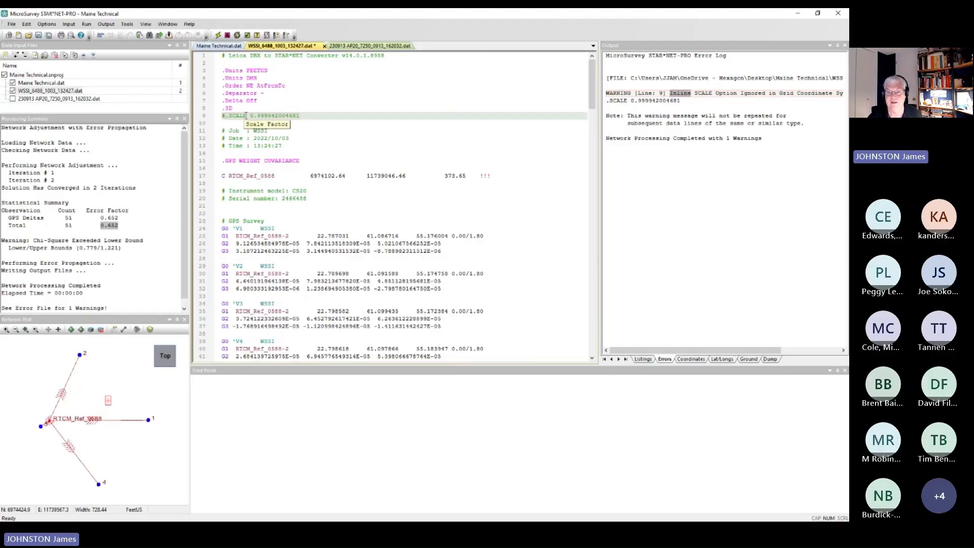
pyautogui.moveTo(245, 115); pyautogui.dragTo(225, 115)
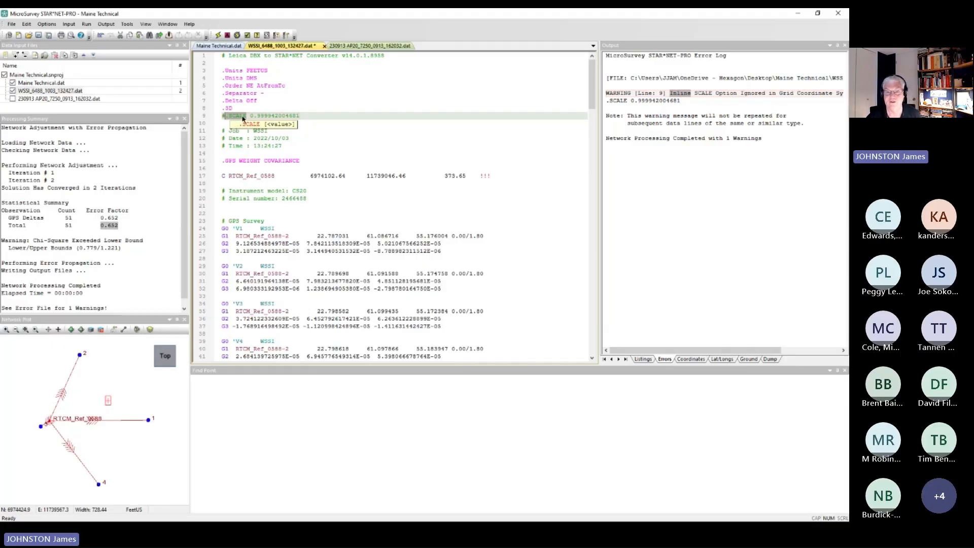
# - Replace every ".SCALE" with "#.SCALE" throughout the WSSI file so that all inline scale options are commented out
pyautogui.hotkey('ctrl', 'h')
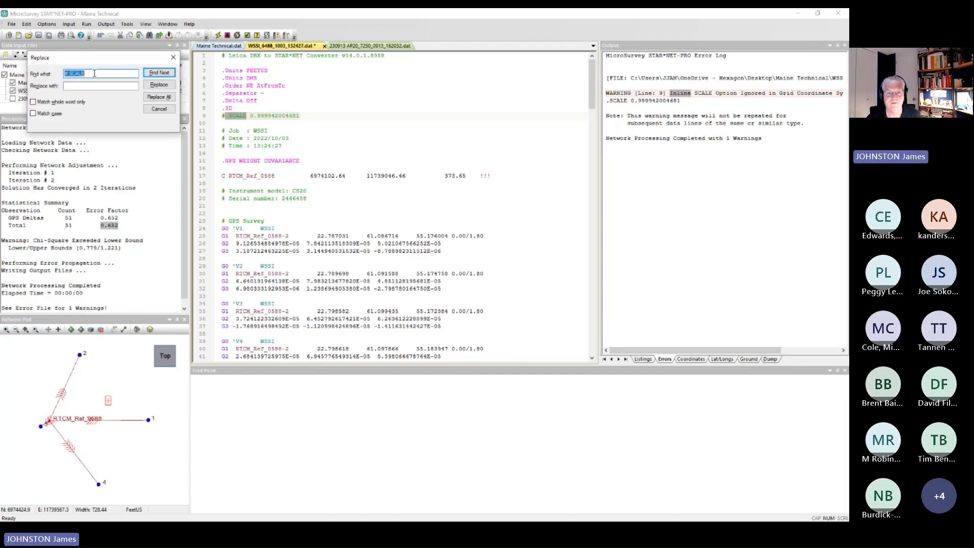
pyautogui.moveTo(93, 73); pyautogui.dragTo(62, 71)
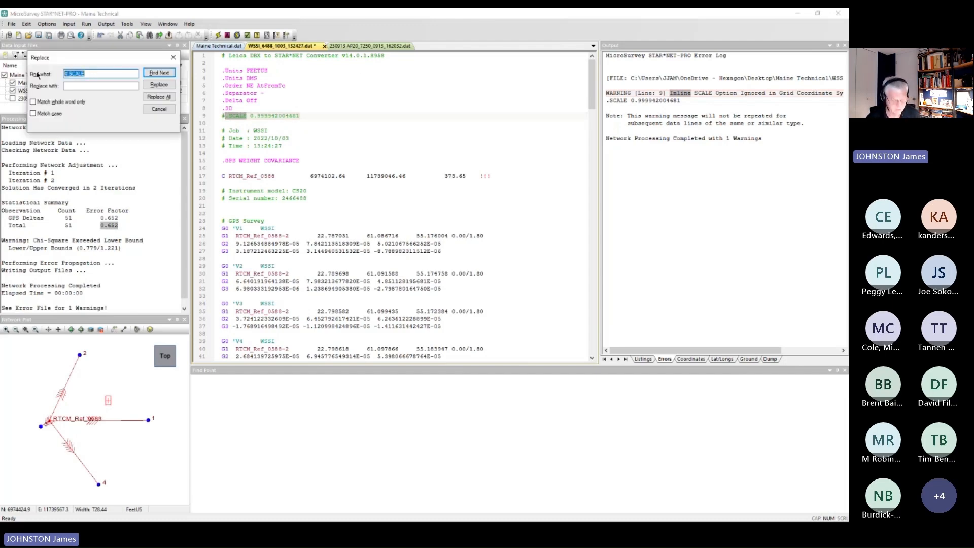
pyautogui.press('Home')
pyautogui.press('Delete')
pyautogui.click(73, 85)
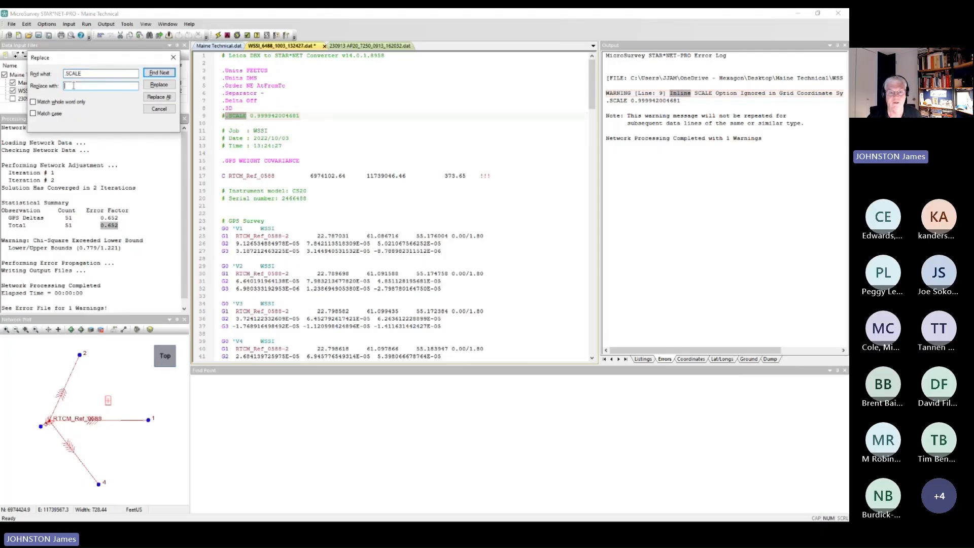
pyautogui.write('SCALE')
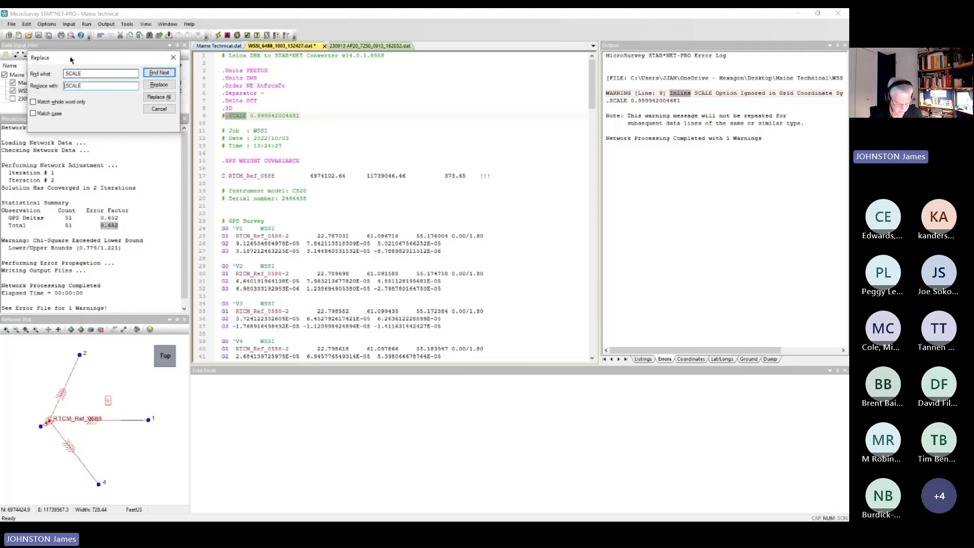
pyautogui.write('#')
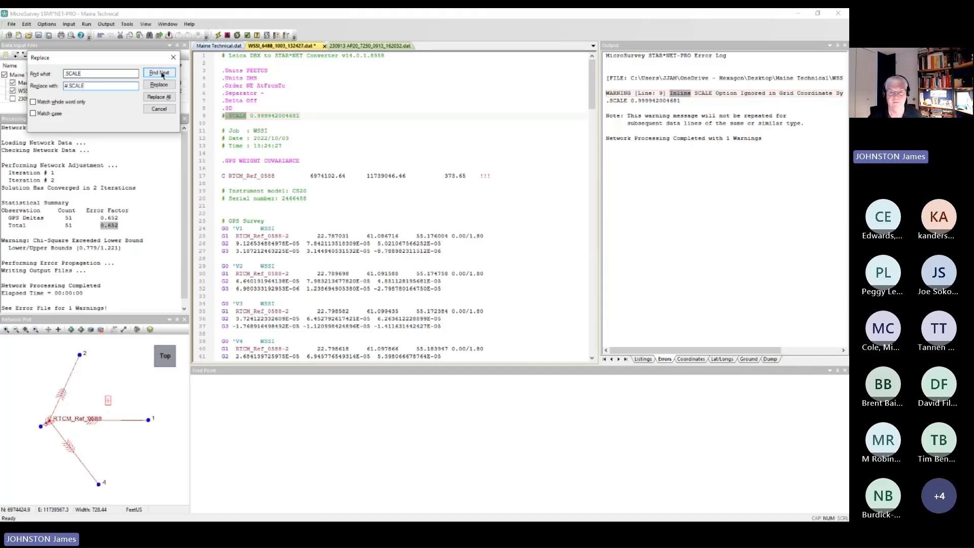
pyautogui.click(160, 96)
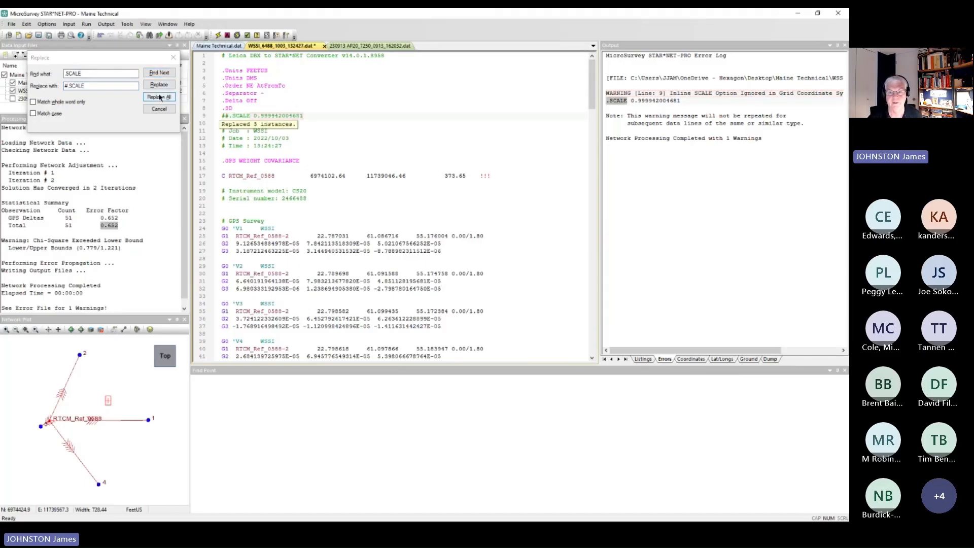
pyautogui.click(173, 58)
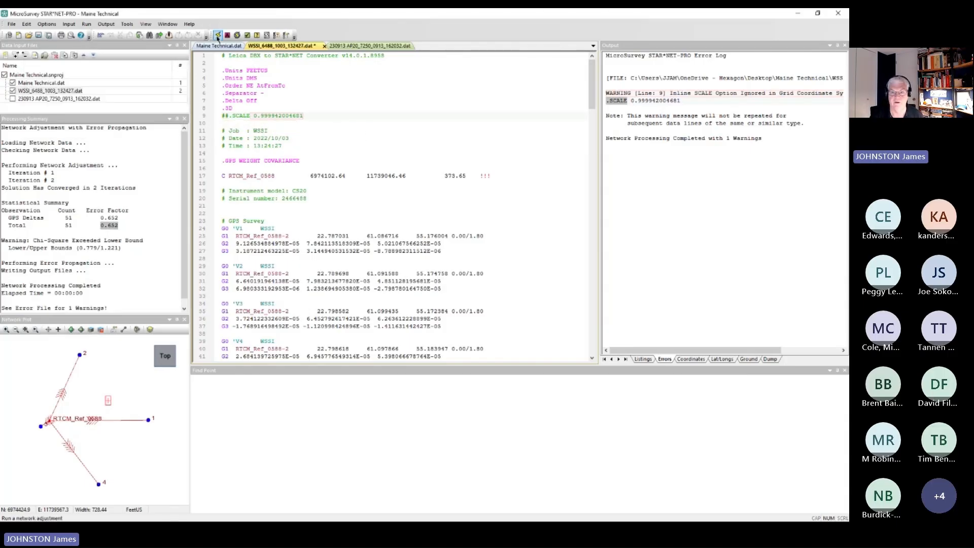
# - Run the network adjustment with the WSSI file changes saved, and widen the adjustment output area
pyautogui.click(217, 36)
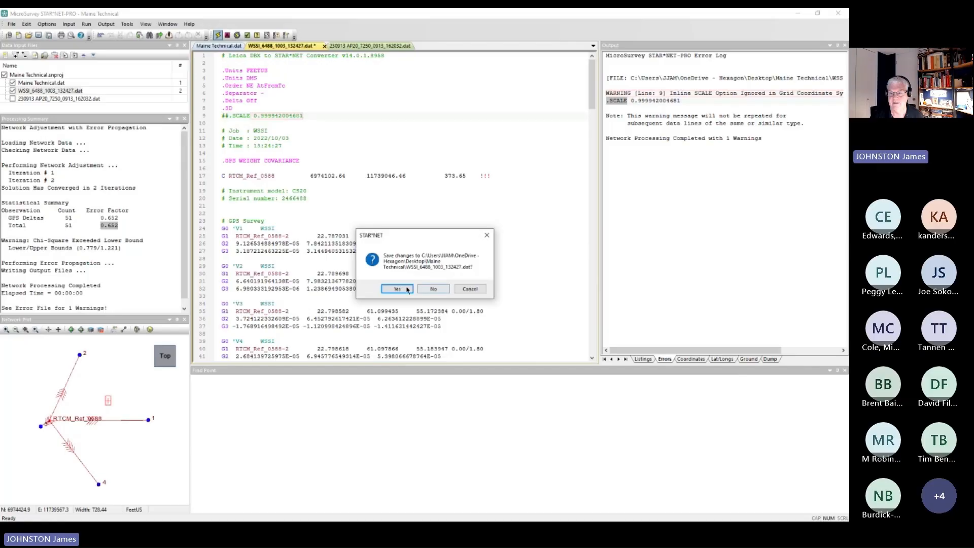
pyautogui.click(407, 289)
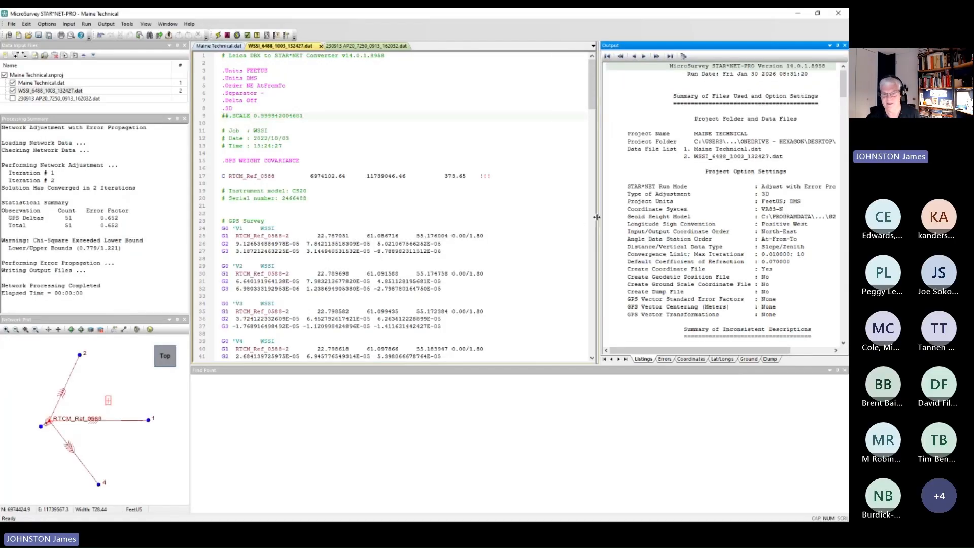
pyautogui.moveTo(597, 216); pyautogui.dragTo(551, 213)
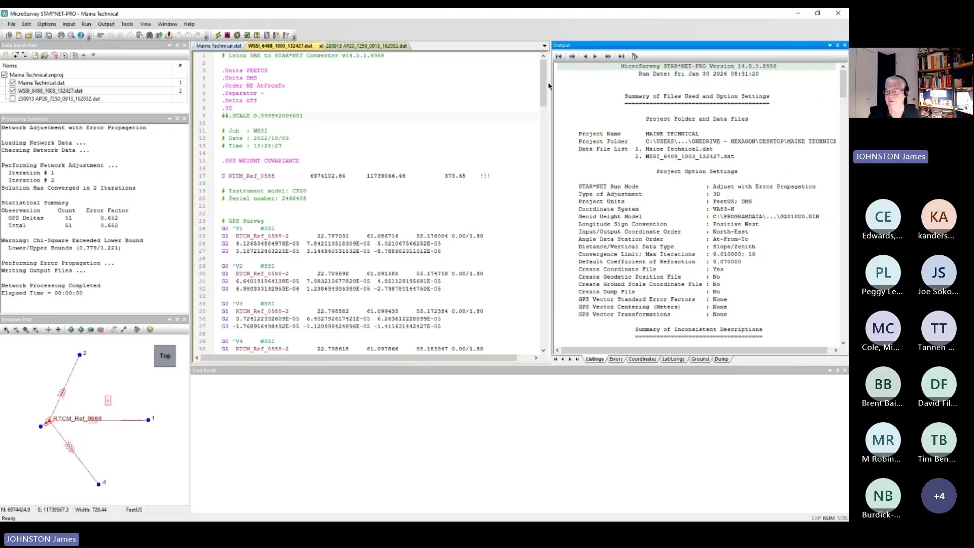
# - Remove the ".data off" line ahead of the MS60 observations in the WSSI file and rerun the adjustment, saving the changes
pyautogui.moveTo(542, 84); pyautogui.dragTo(528, 192)
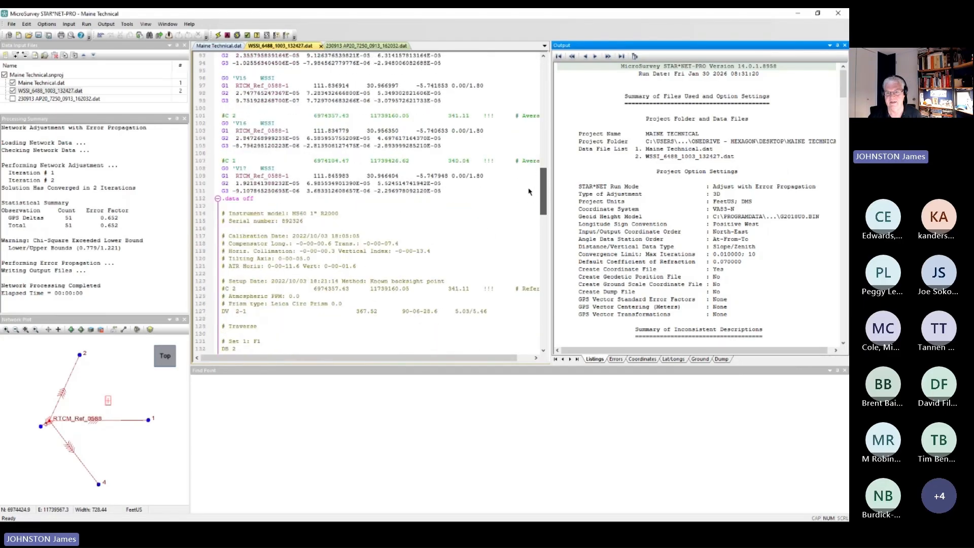
pyautogui.click(260, 199)
pyautogui.doubleClick(251, 199)
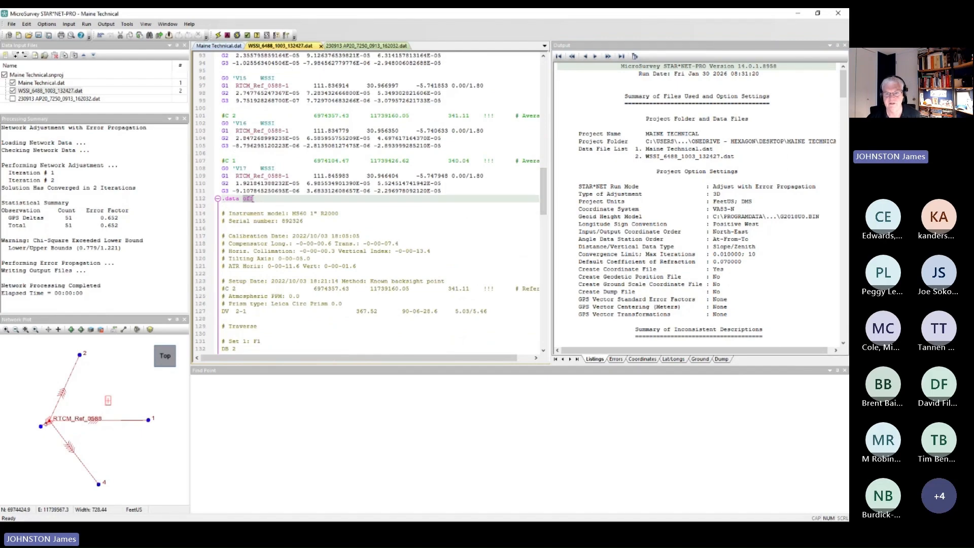
pyautogui.moveTo(252, 199); pyautogui.dragTo(217, 201)
pyautogui.press('Delete')
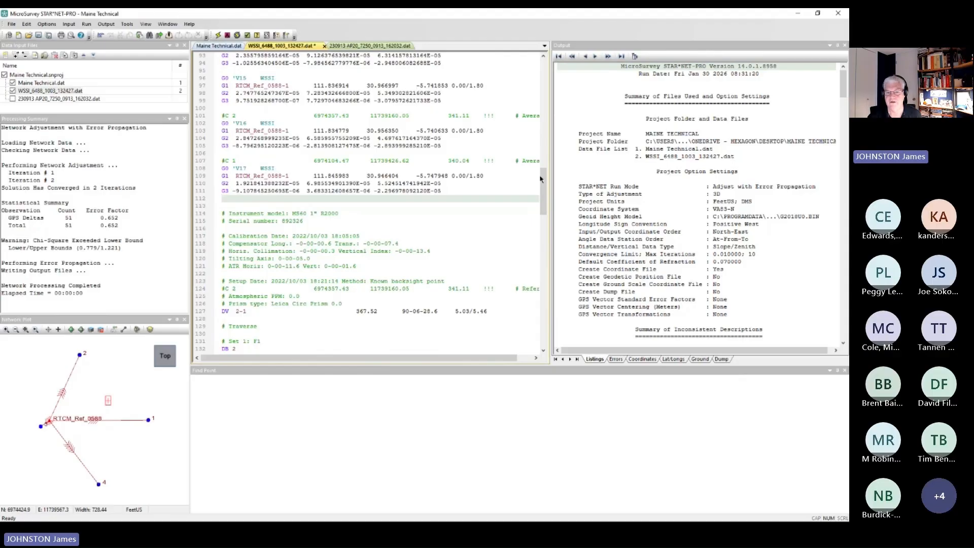
pyautogui.moveTo(542, 179); pyautogui.dragTo(542, 185)
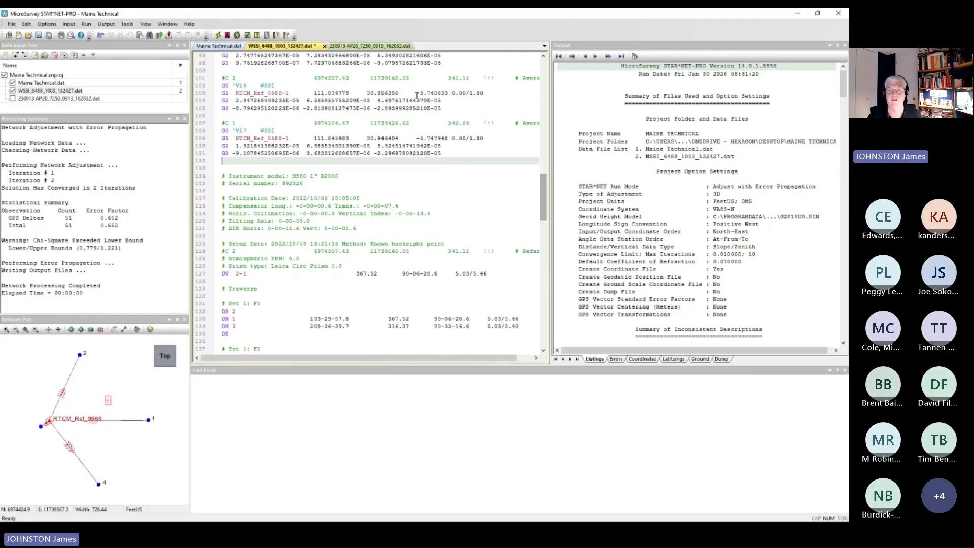
pyautogui.click(219, 37)
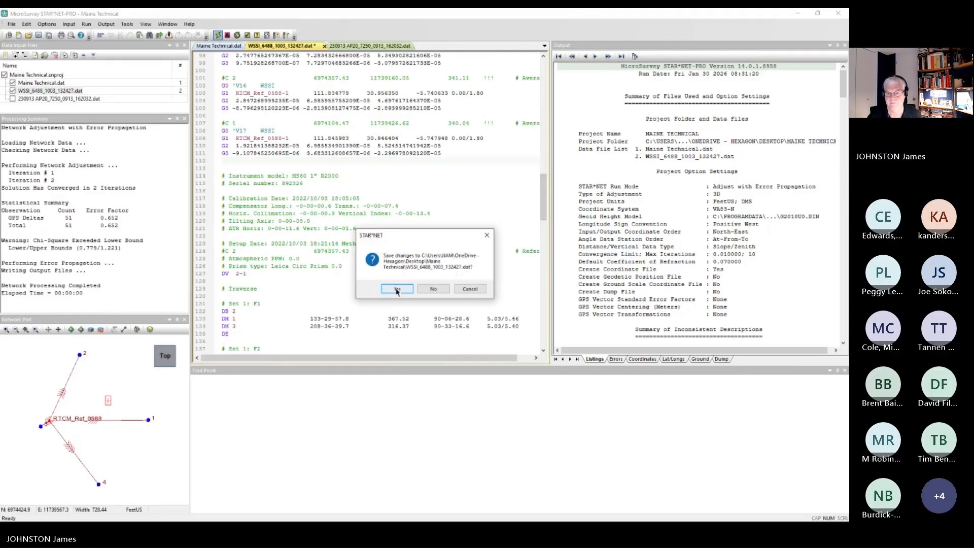
pyautogui.click(397, 290)
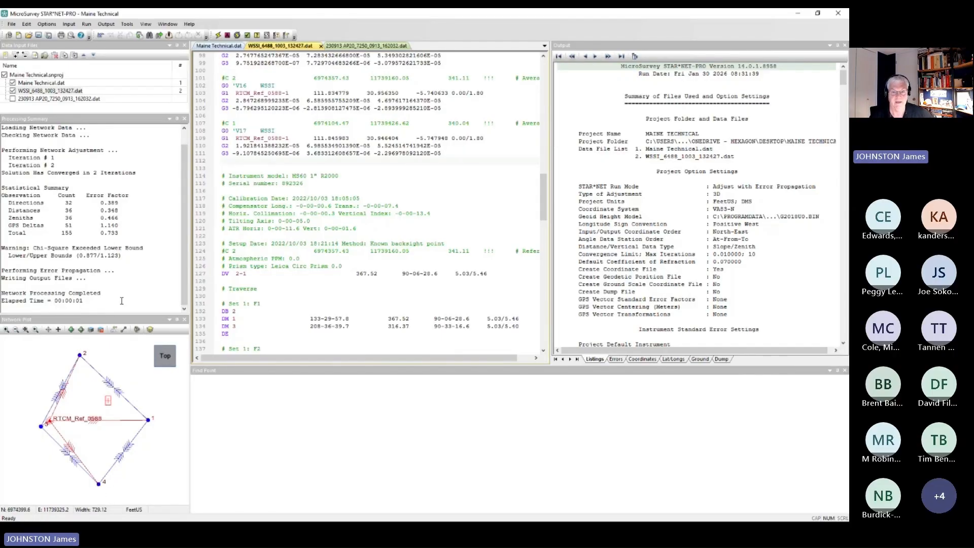
# - Examine the error factors per observation type, the total error factor and the Chi-square bounds in the Processing Summary
pyautogui.click(93, 208)
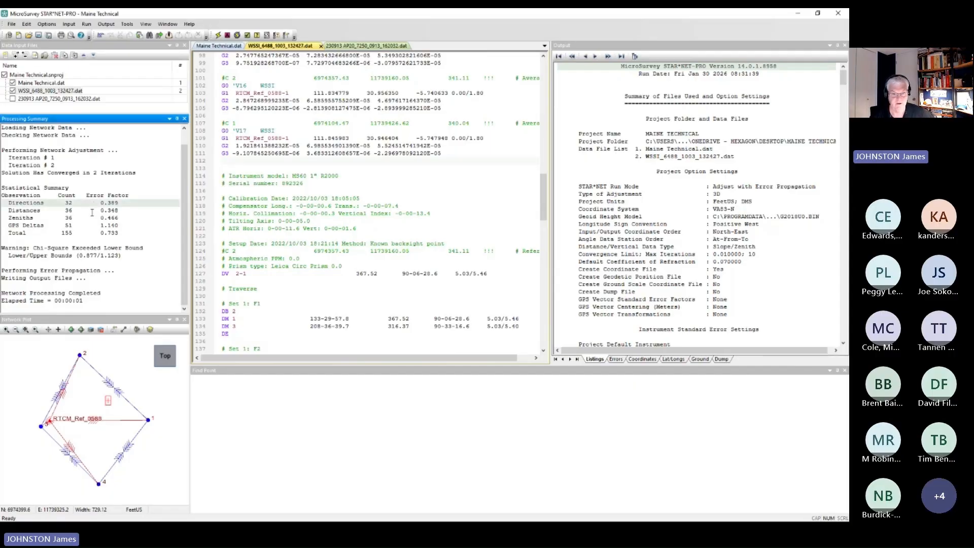
pyautogui.click(97, 226)
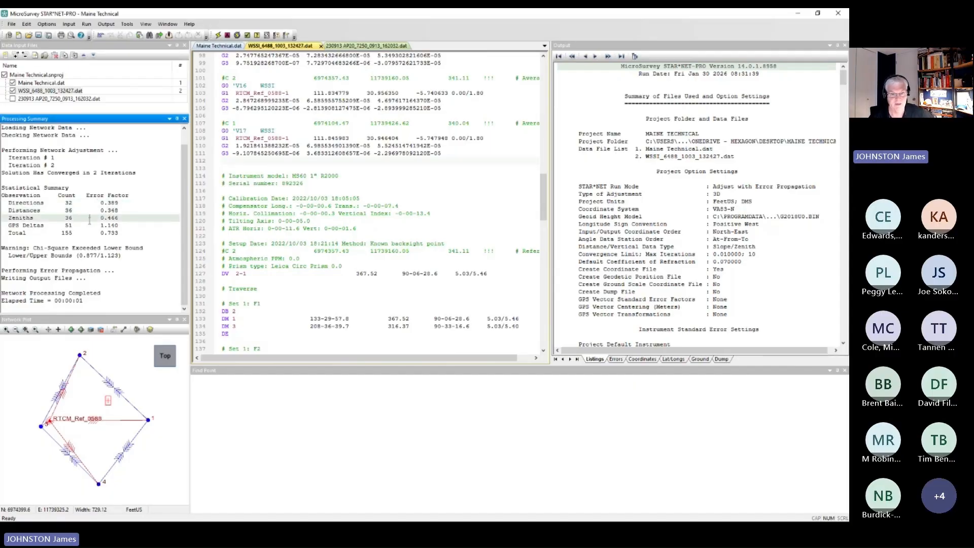
pyautogui.click(105, 233)
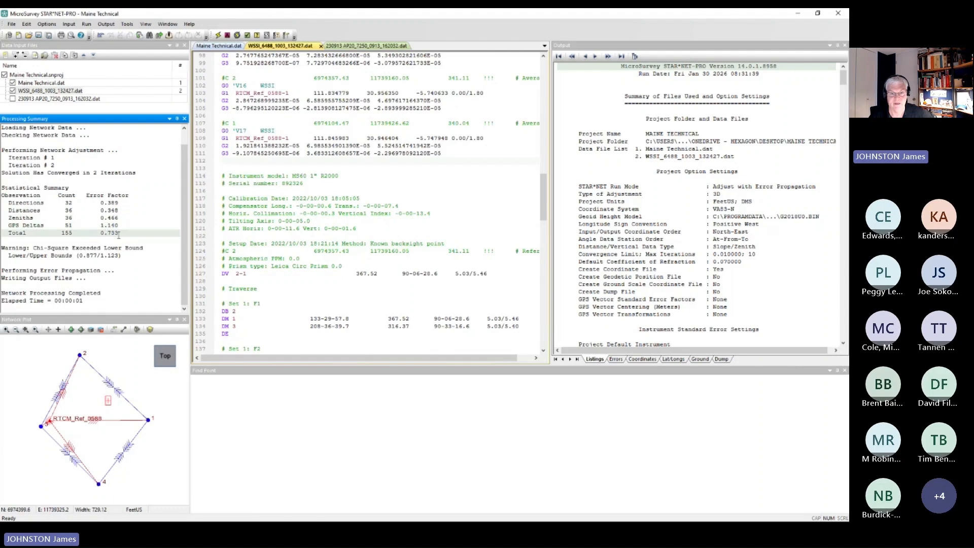
pyautogui.moveTo(119, 233); pyautogui.dragTo(101, 234)
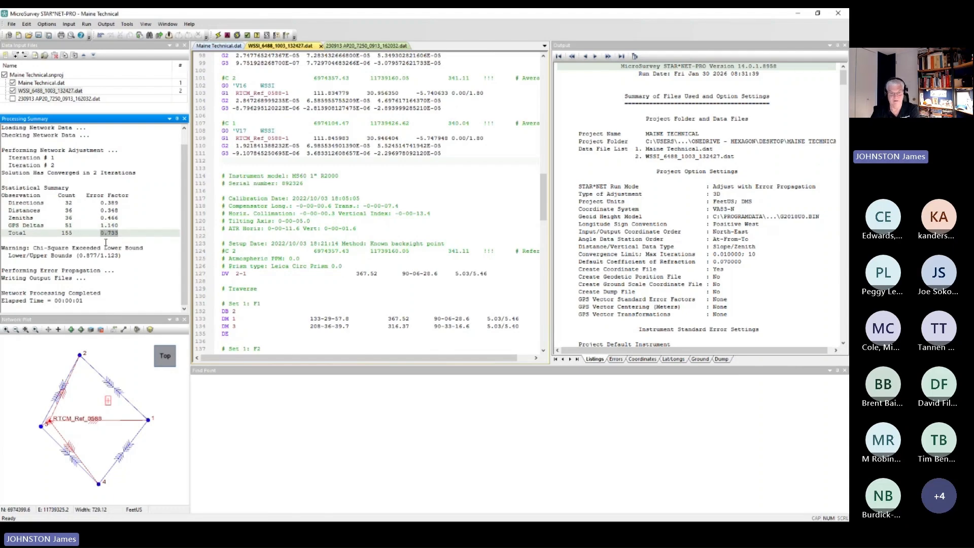
pyautogui.click(76, 255)
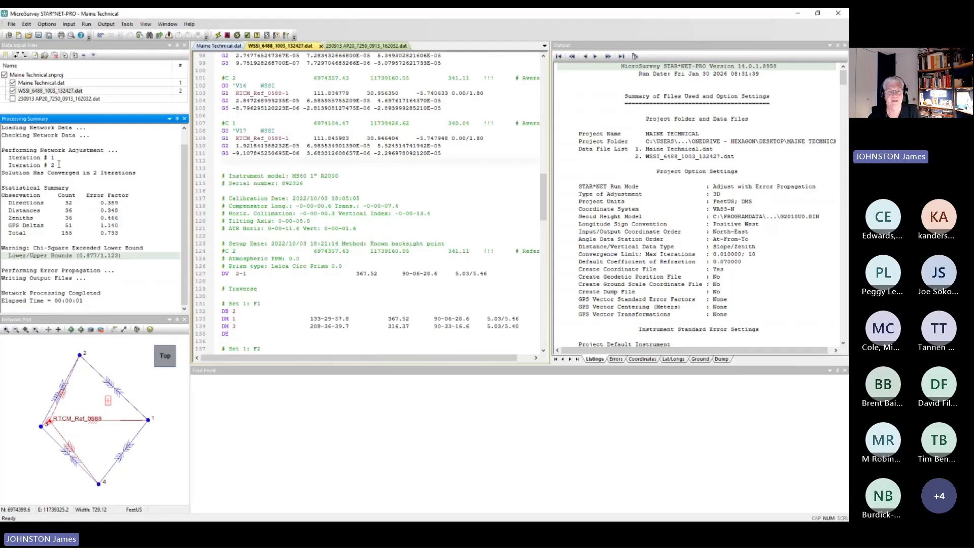
# - Include the 230913 AP20_7250_0913_162032.dat file in the project's active data and run the network adjustment
pyautogui.click(363, 46)
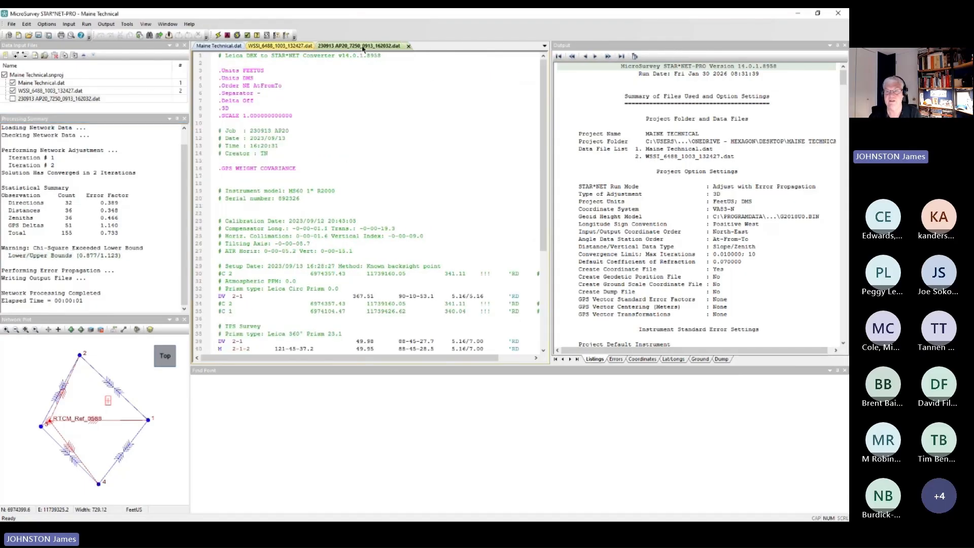
pyautogui.click(13, 100)
pyautogui.click(366, 178)
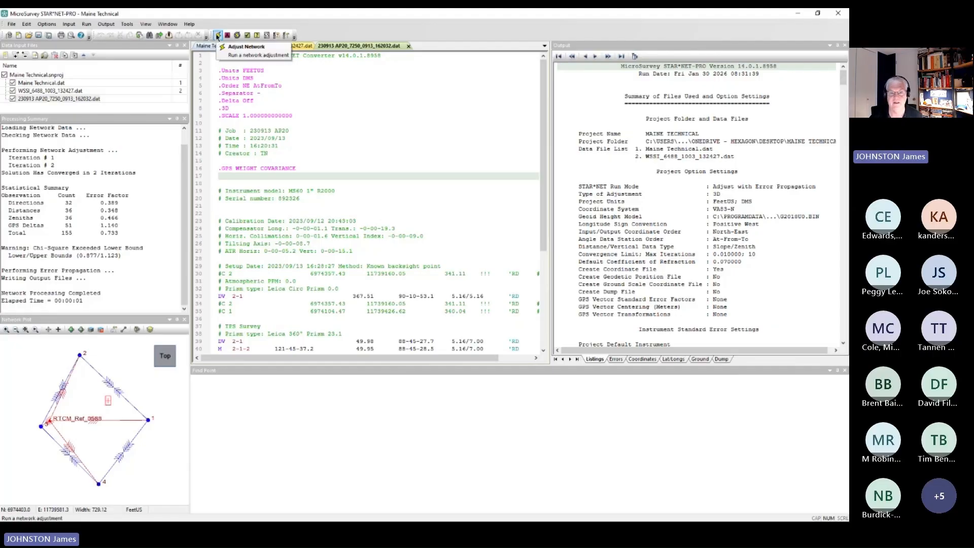
pyautogui.click(218, 36)
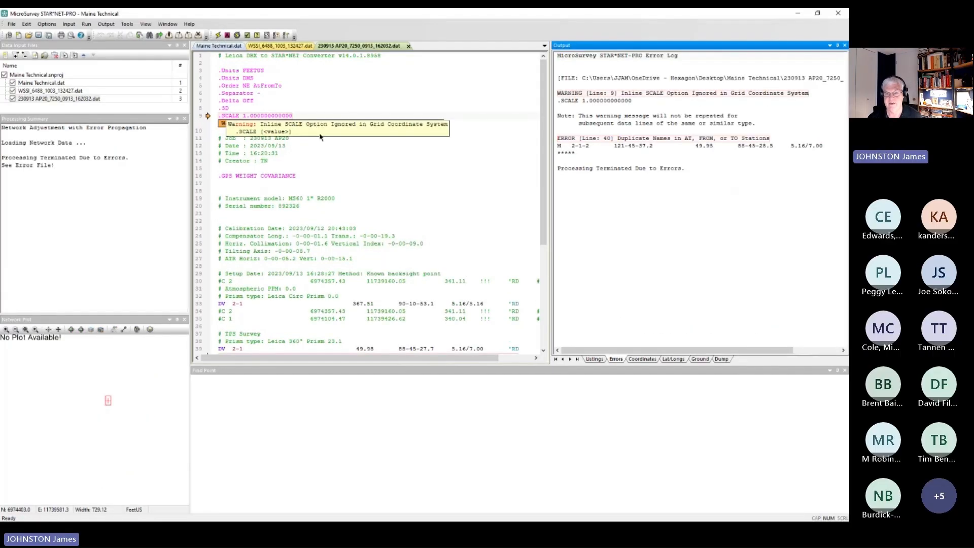
# - Comment out the .SCALE line on line 9 of the 230913 AP20 file with "#" and rerun the adjustment, saving the changes
pyautogui.click(220, 116)
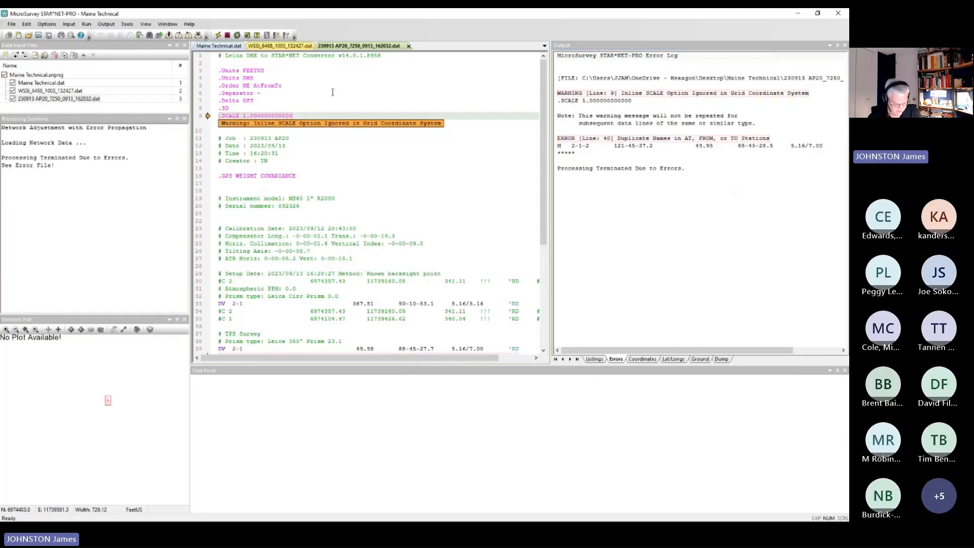
pyautogui.write('#')
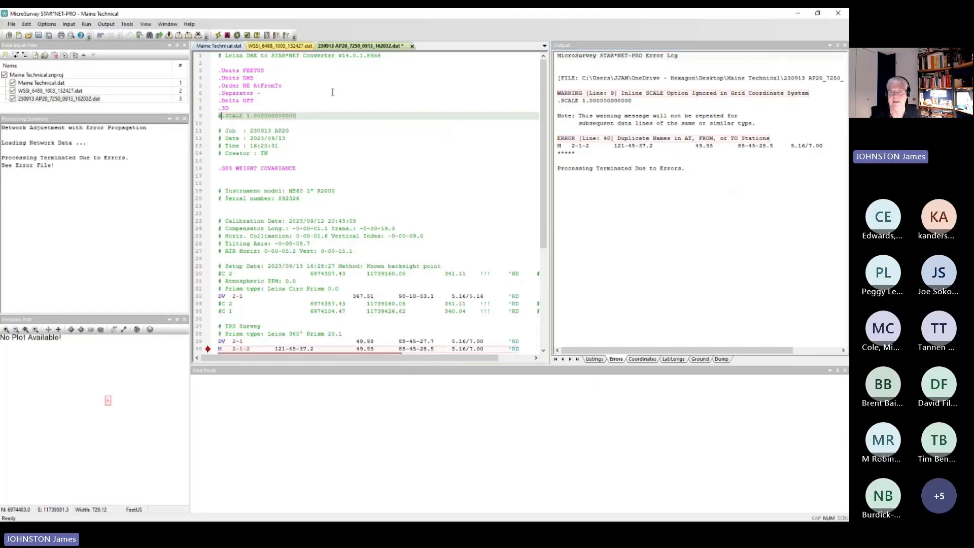
pyautogui.click(218, 35)
pyautogui.click(397, 289)
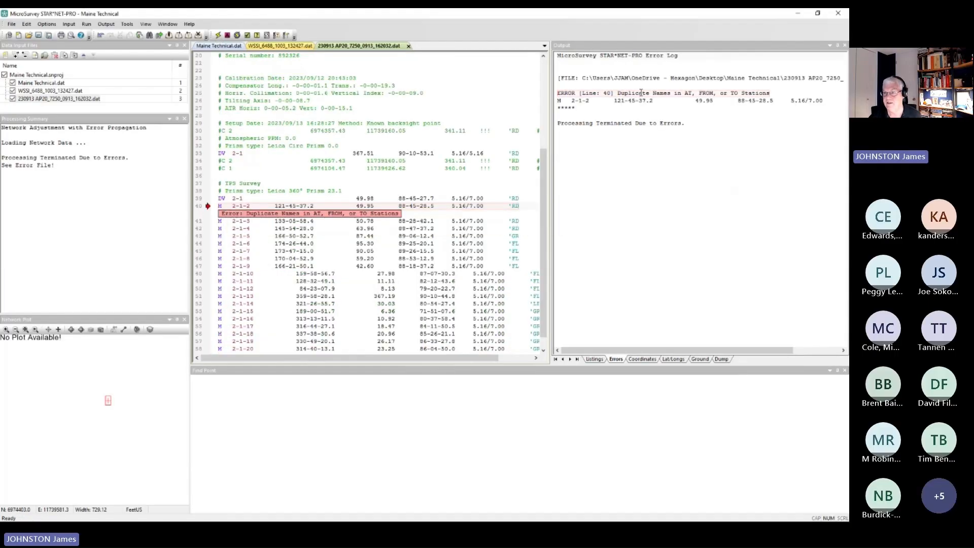
# - Examine the line 40 error in the Error Log and compare the distances on lines 33 and 40 of the AP20 file
pyautogui.click(640, 94)
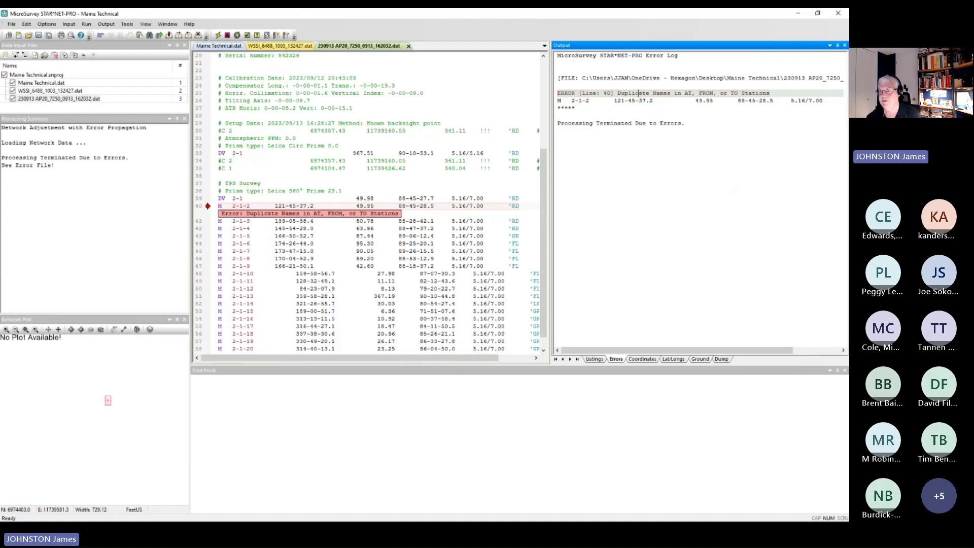
pyautogui.click(557, 101)
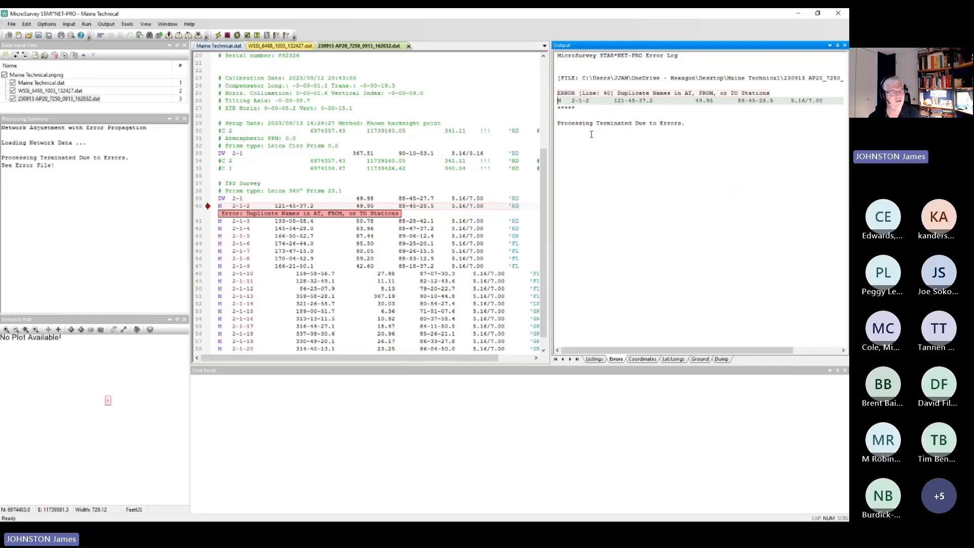
pyautogui.click(558, 107)
pyautogui.click(584, 101)
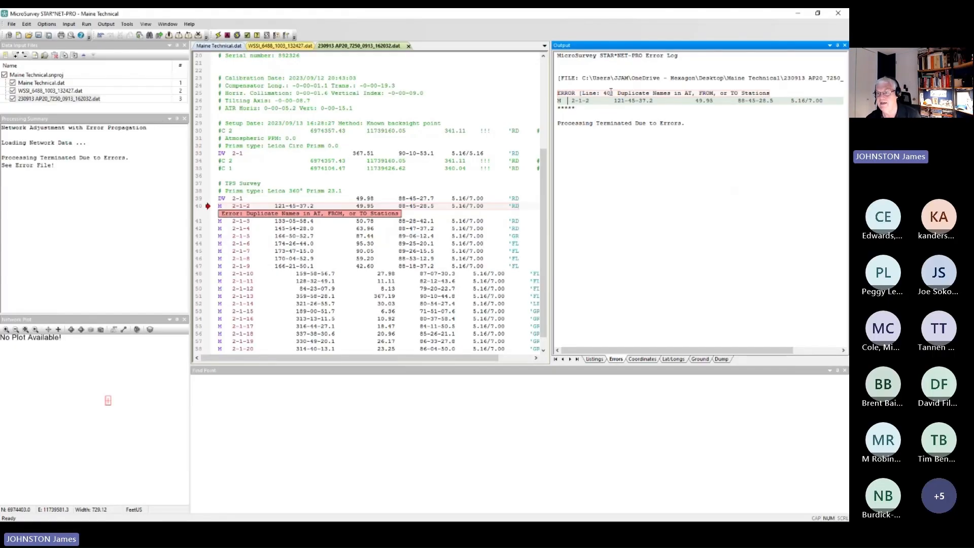
pyautogui.moveTo(576, 103); pyautogui.dragTo(589, 103)
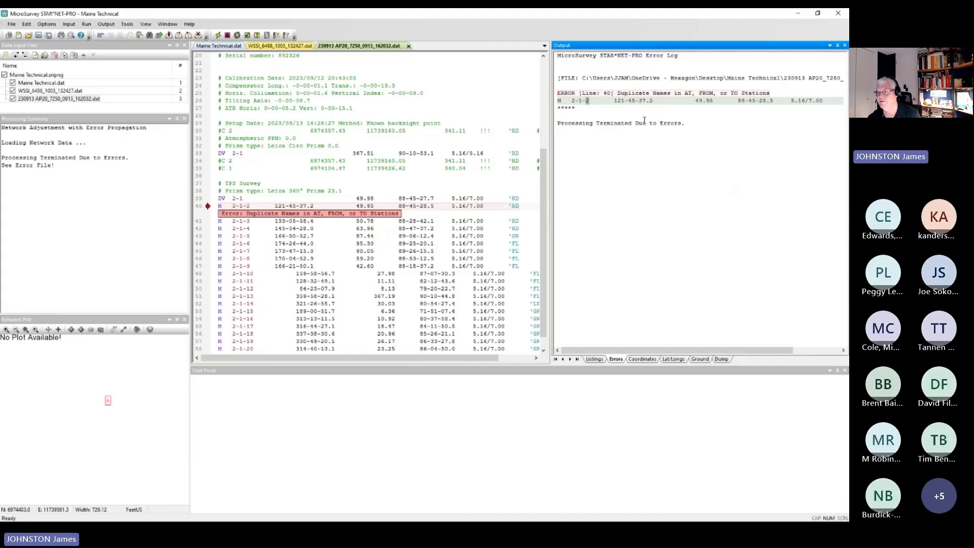
pyautogui.moveTo(654, 101); pyautogui.dragTo(613, 101)
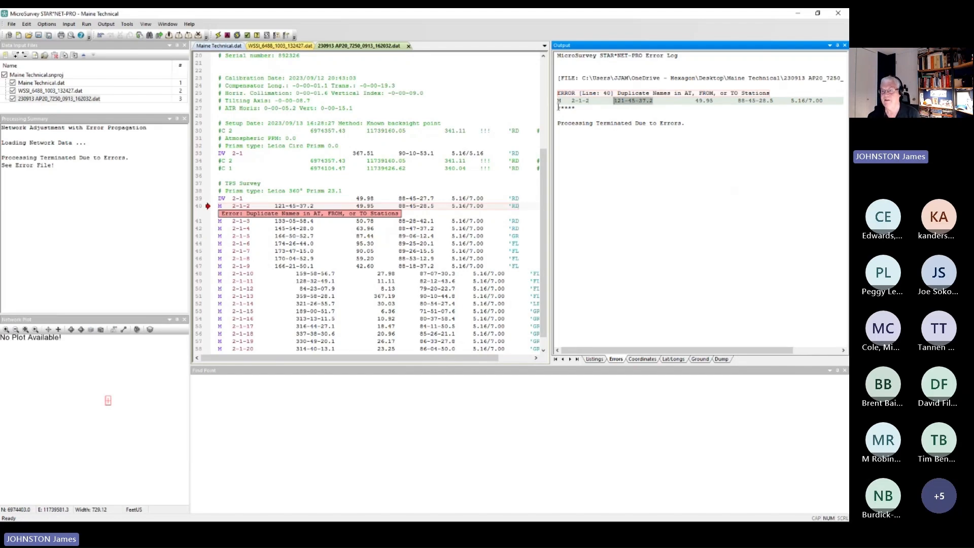
pyautogui.moveTo(557, 107); pyautogui.dragTo(574, 108)
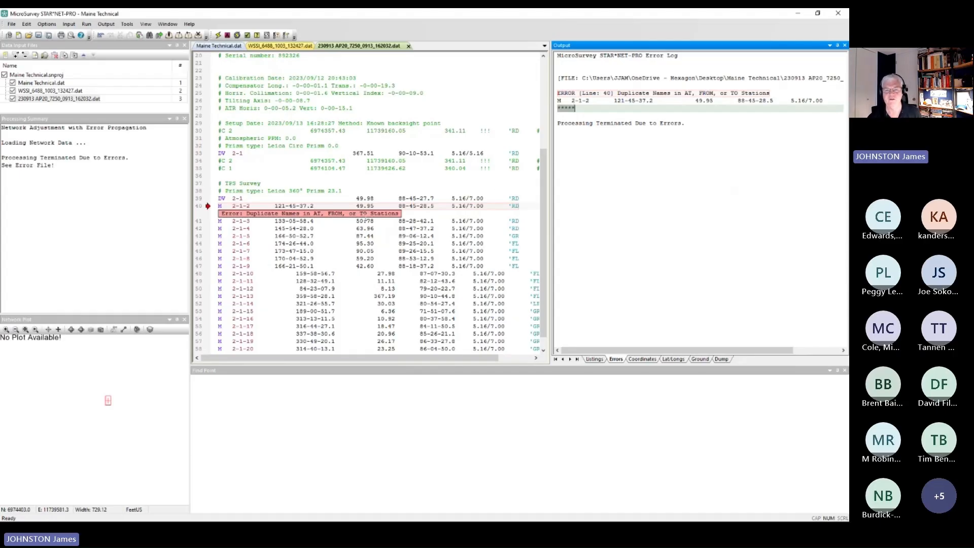
pyautogui.click(291, 153)
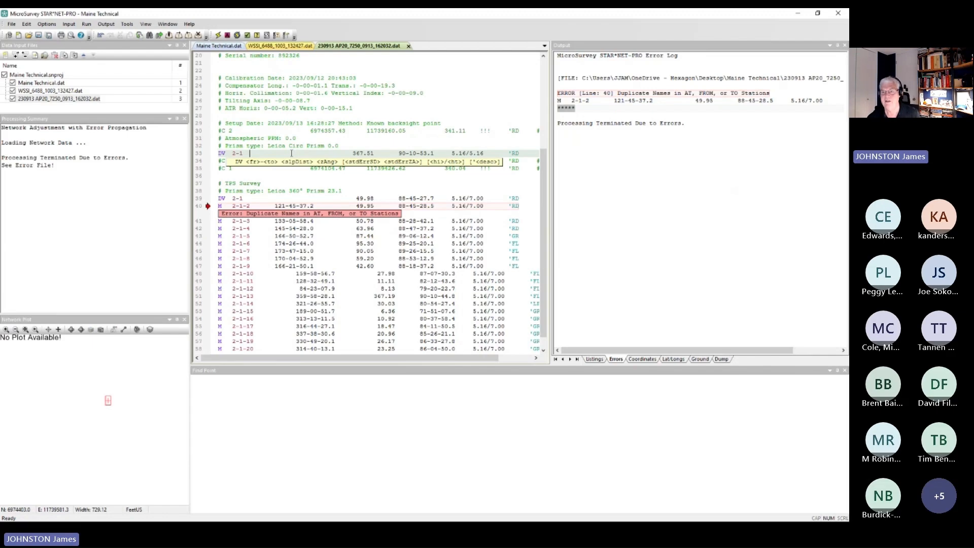
pyautogui.moveTo(374, 153); pyautogui.dragTo(349, 153)
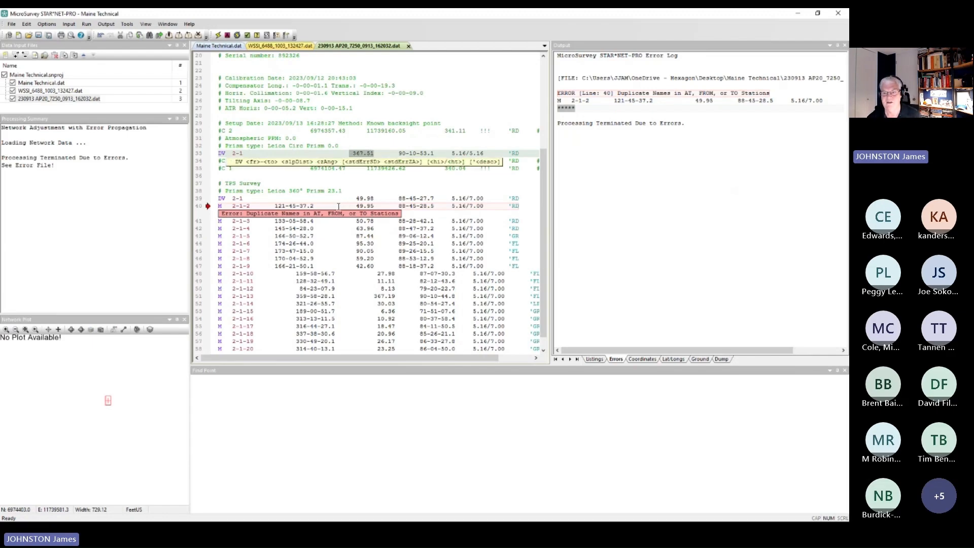
pyautogui.moveTo(374, 206); pyautogui.dragTo(356, 206)
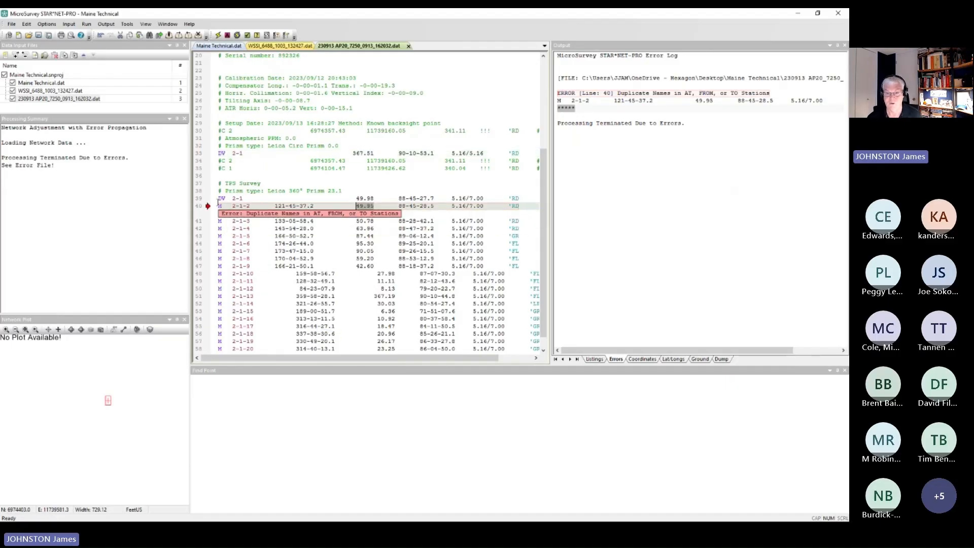
# - Comment out the 2-1-2 measurement on line 40 and the DV 2-1 record on line 39 with "#", and rerun the adjustment, saving the changes
pyautogui.click(228, 206)
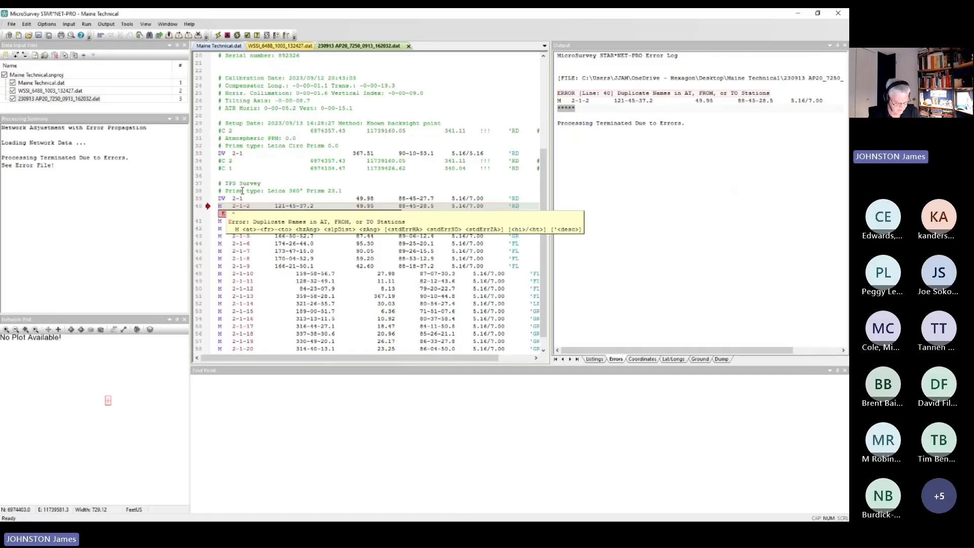
pyautogui.write('#')
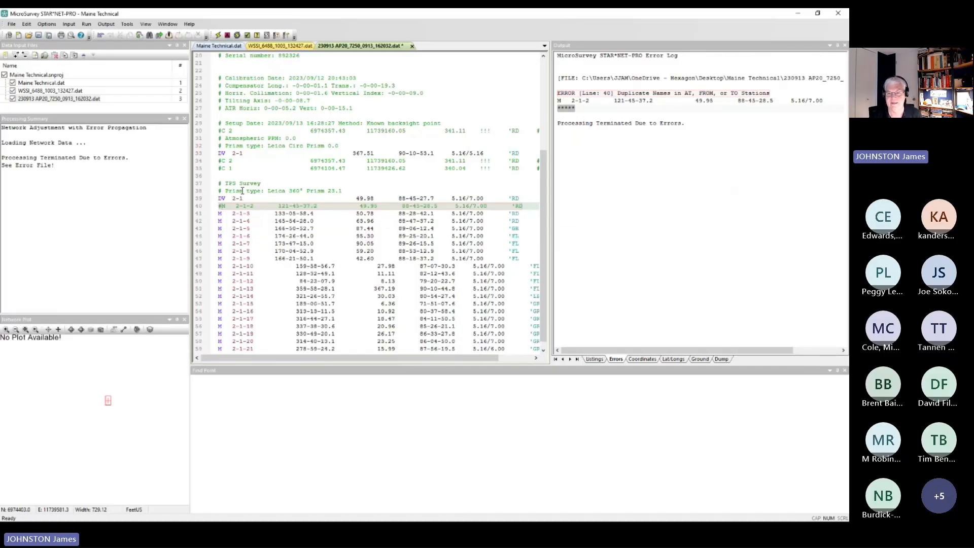
pyautogui.press('Up')
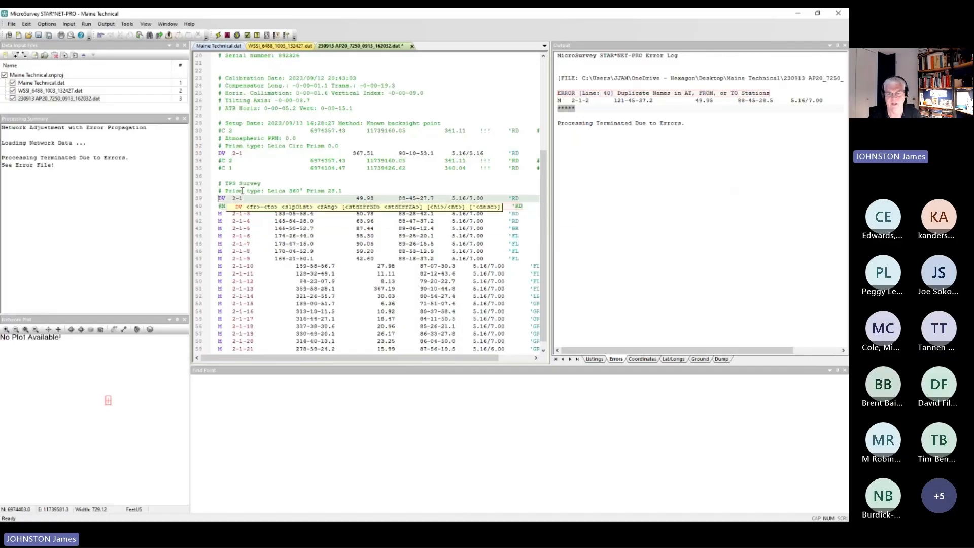
pyautogui.write('#')
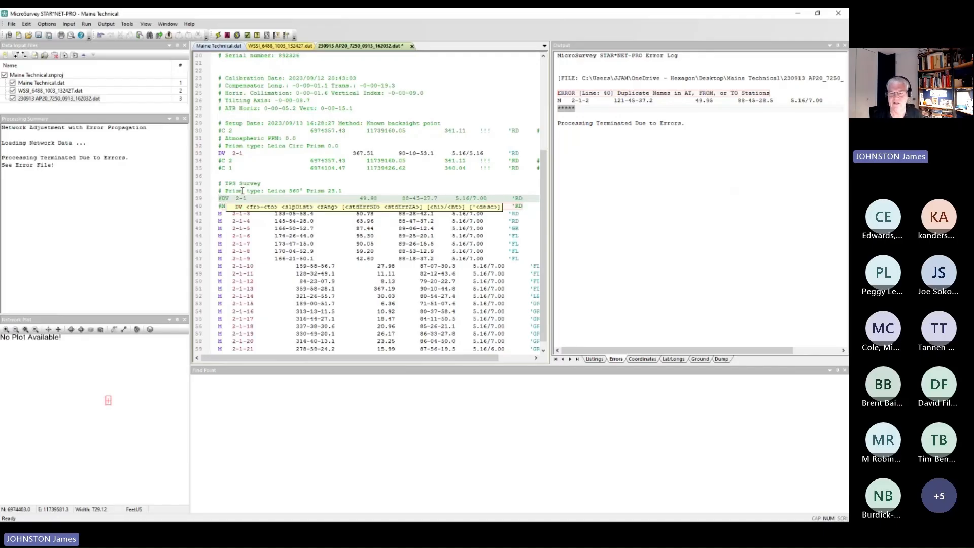
pyautogui.click(268, 161)
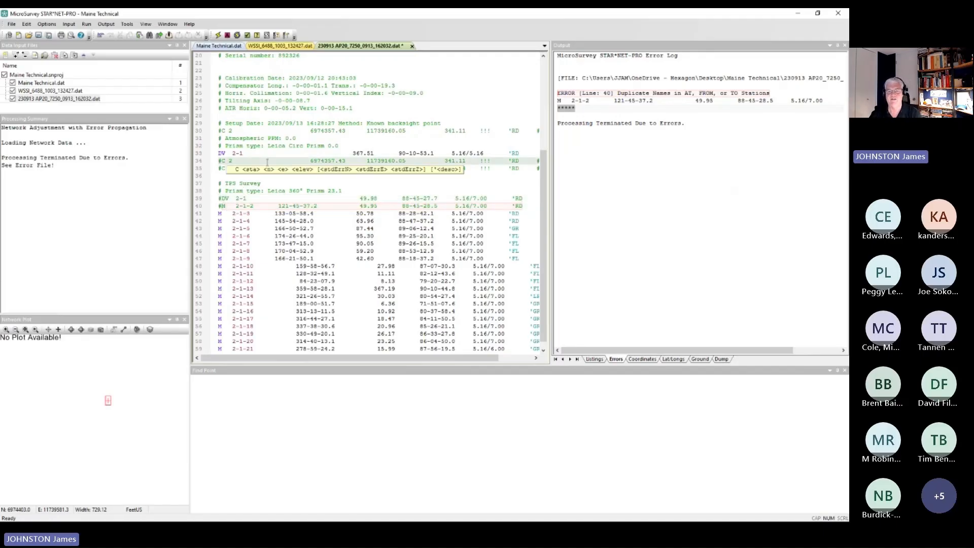
pyautogui.click(260, 199)
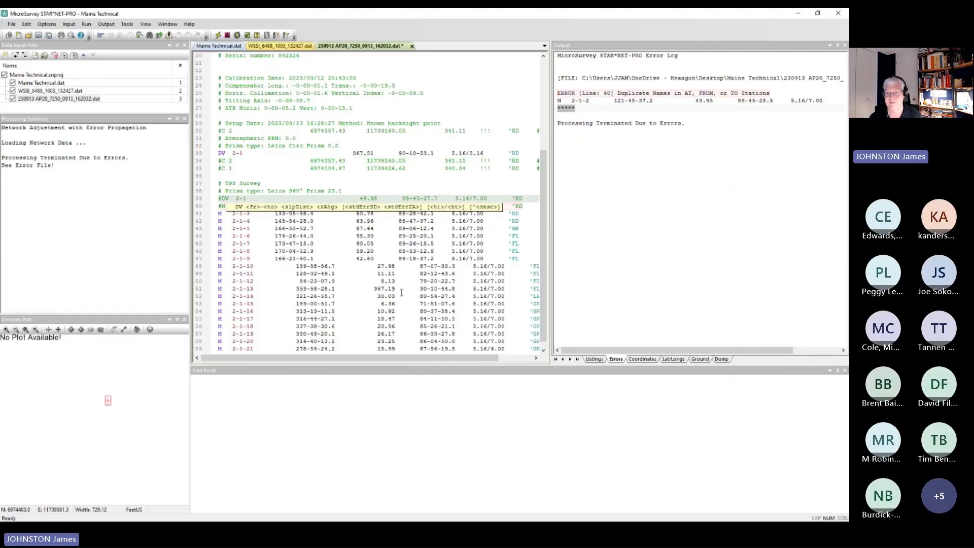
pyautogui.click(368, 187)
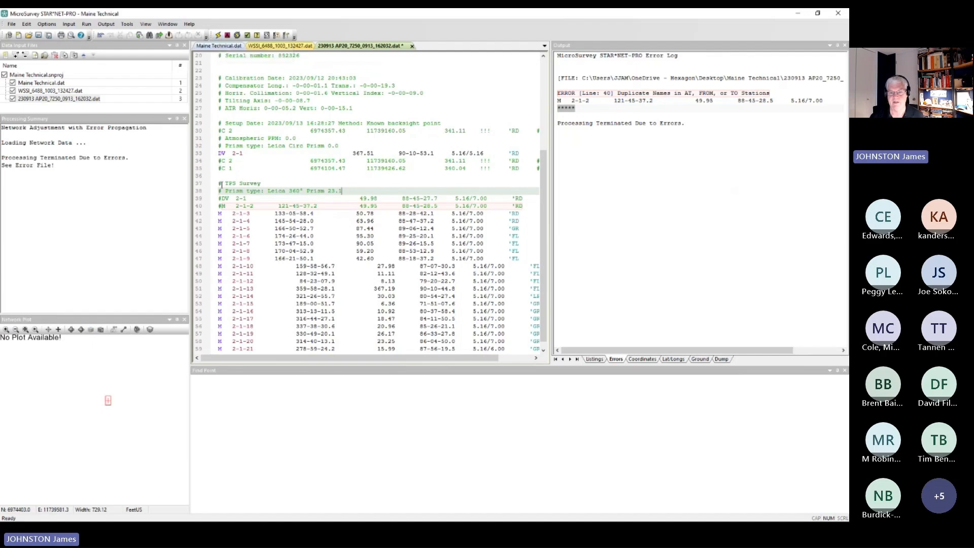
pyautogui.click(219, 35)
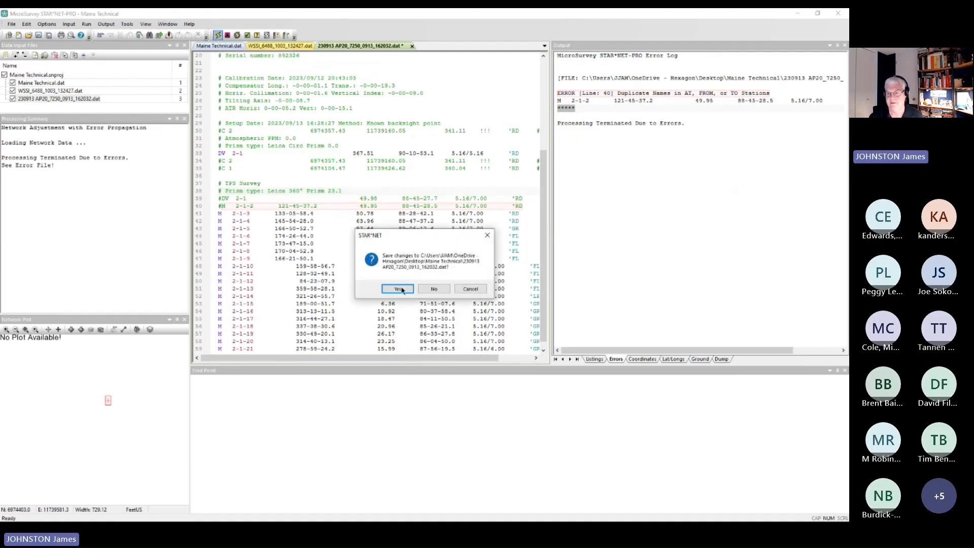
pyautogui.click(400, 289)
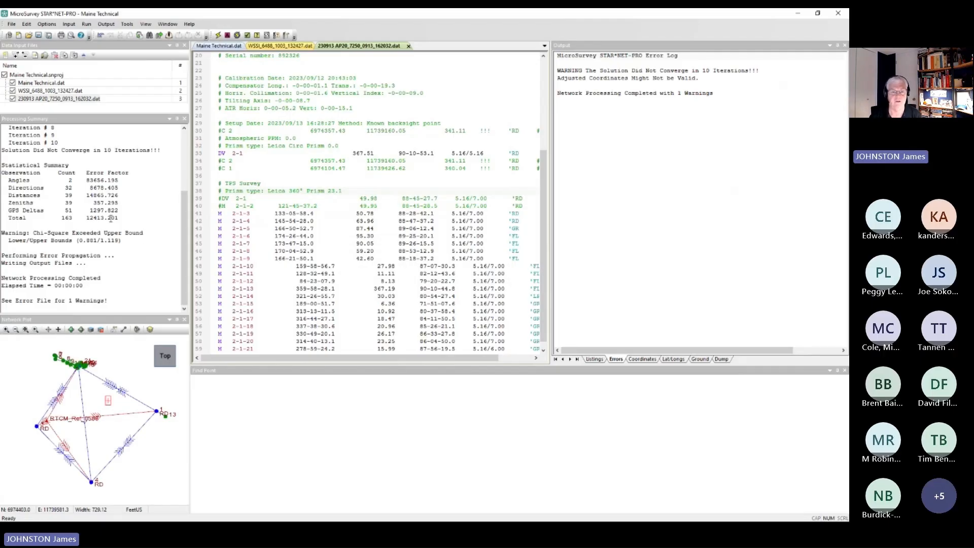
# - Review the iterations, the total error factor and the angle error factor in the Processing Summary of the rerun adjustment
pyautogui.click(111, 202)
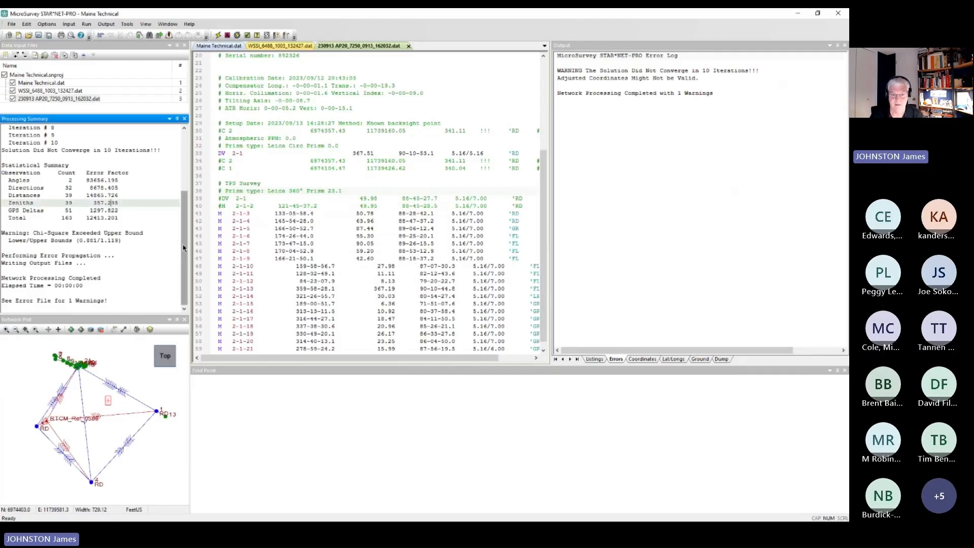
pyautogui.scroll(4, 183, 238)
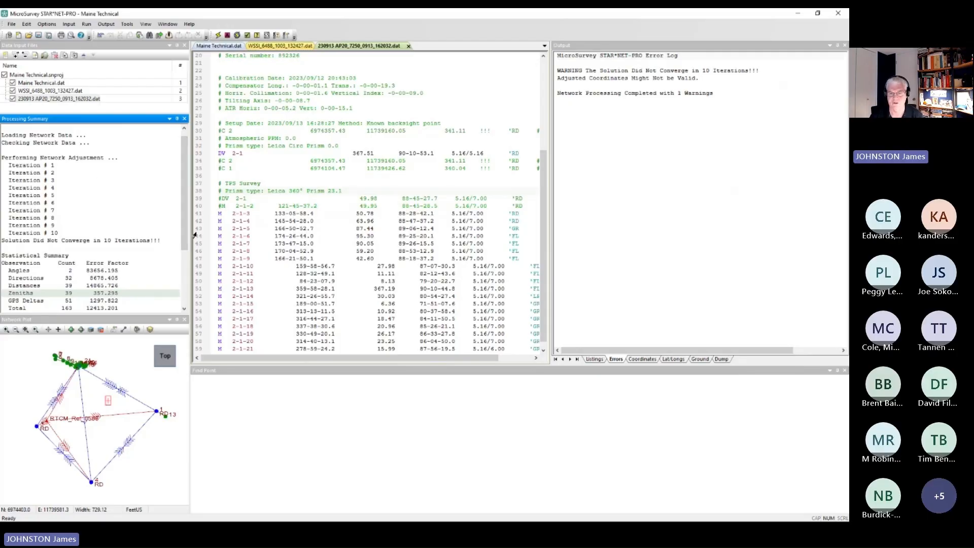
pyautogui.scroll(-2, 188, 234)
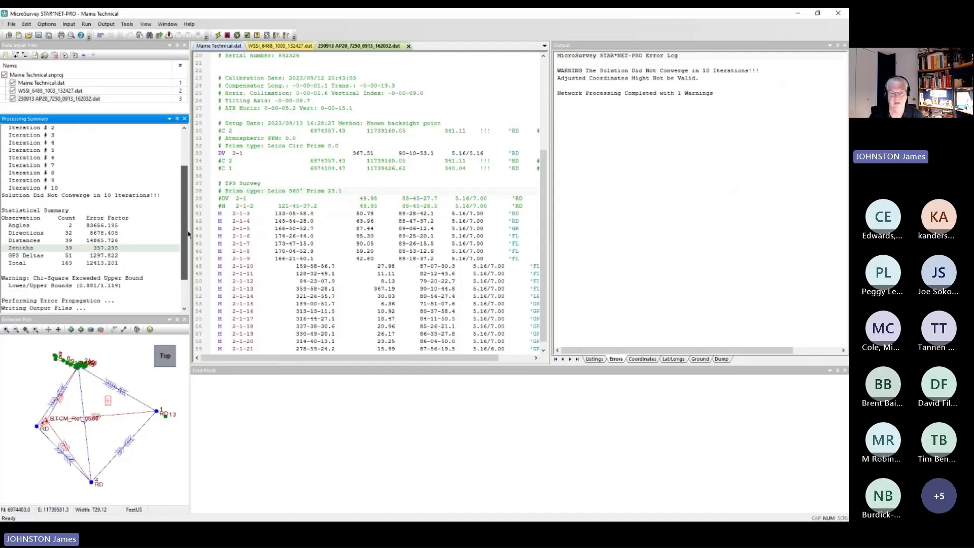
pyautogui.scroll(-1, 188, 234)
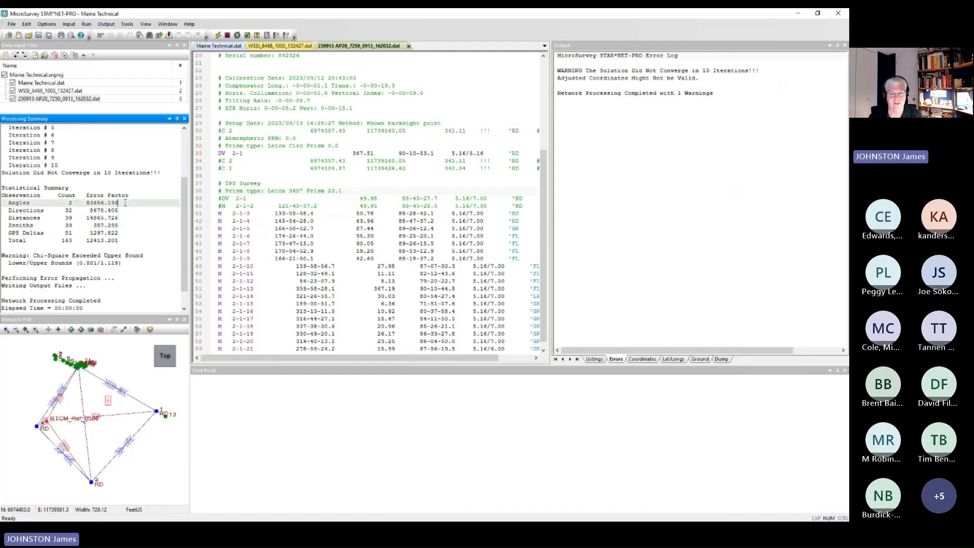
pyautogui.moveTo(120, 240); pyautogui.dragTo(85, 242)
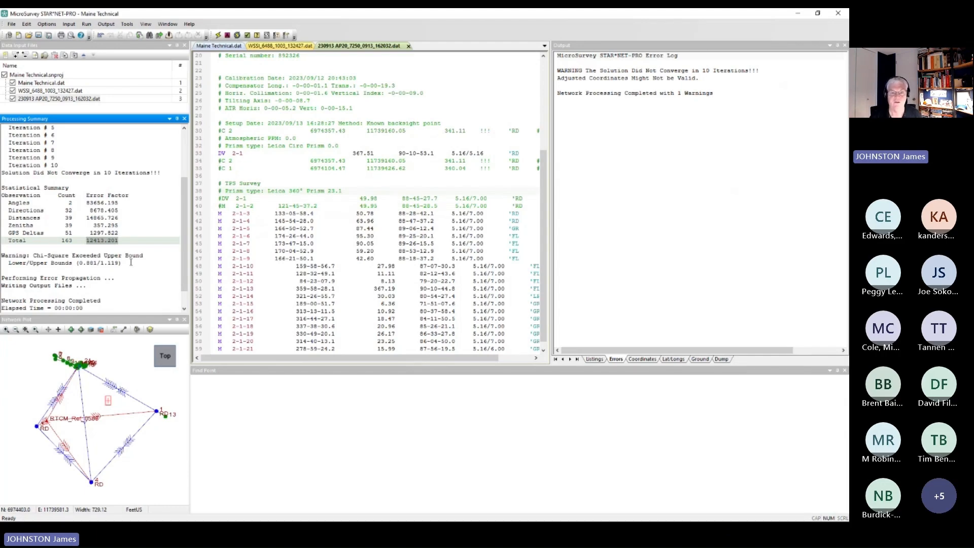
pyautogui.moveTo(118, 203); pyautogui.dragTo(86, 202)
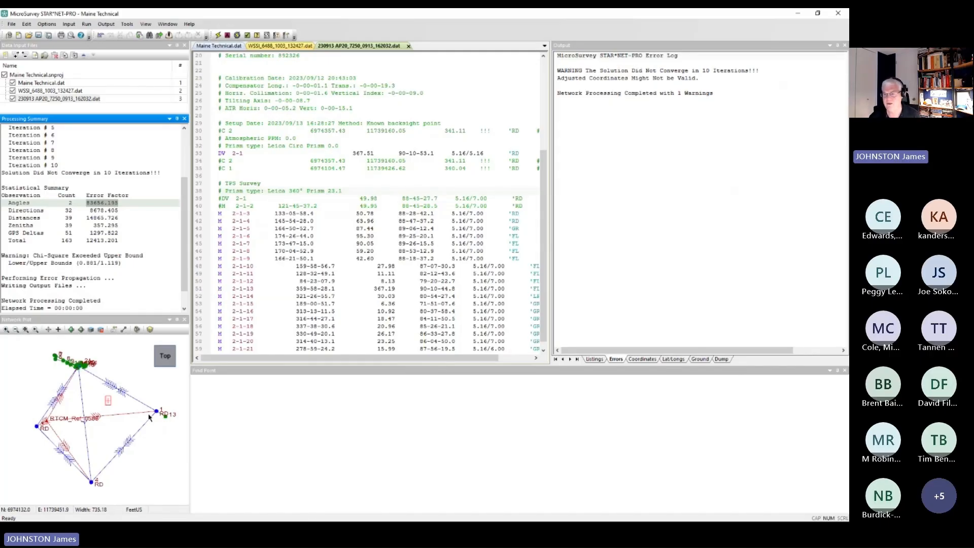
# - Open the adjustment listing, switch to the slide presentation to show the "The STAR*NET Listing" slide, and return to STAR*NET
pyautogui.click(594, 359)
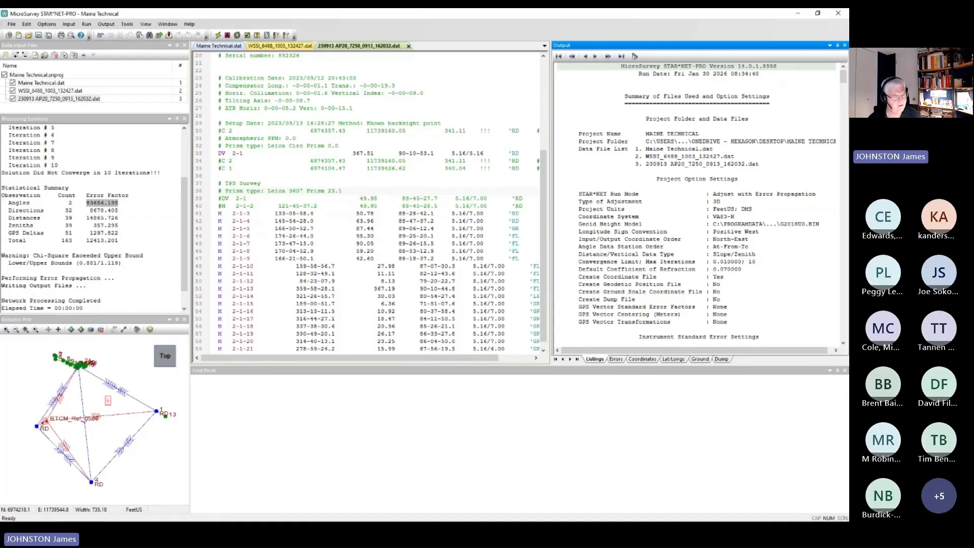
pyautogui.click(151, 449)
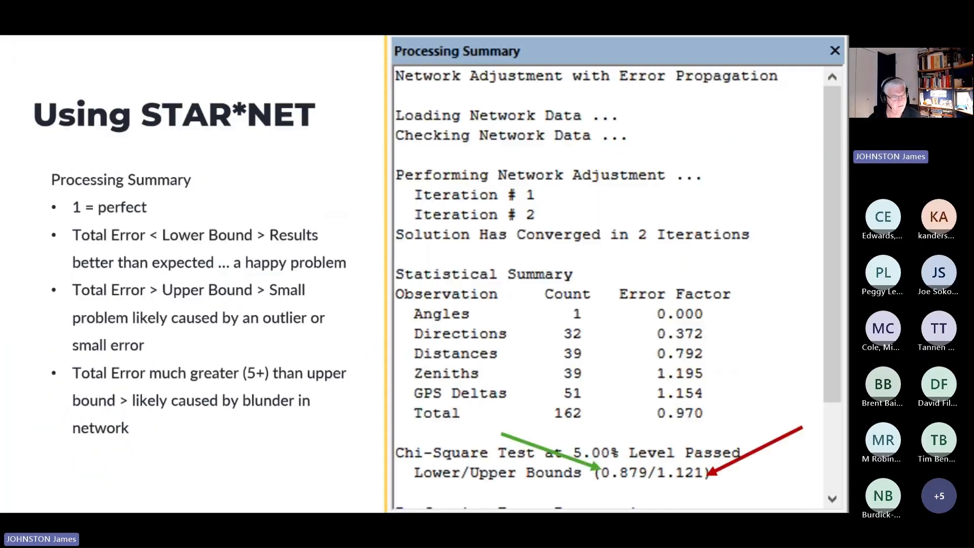
pyautogui.press('Right')
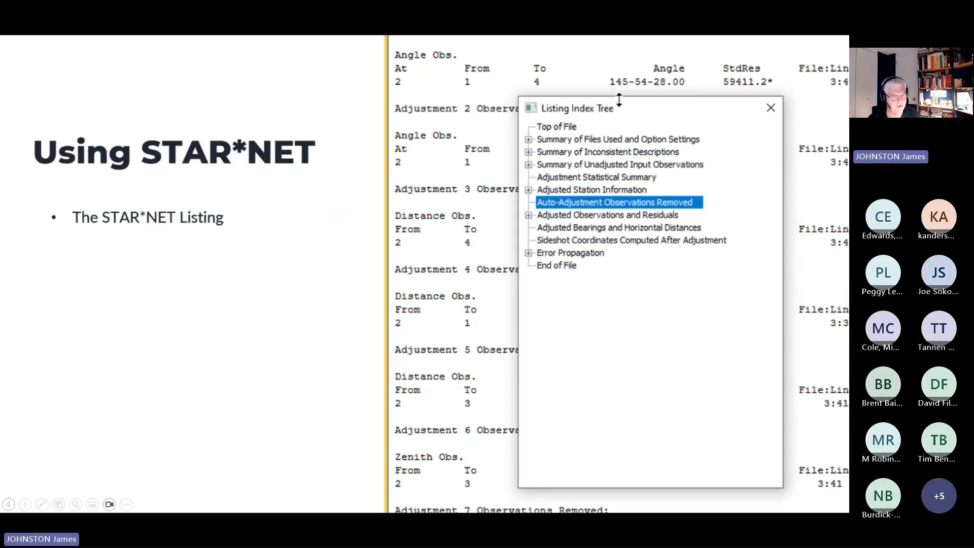
pyautogui.hotkey('alt', 'Tab')
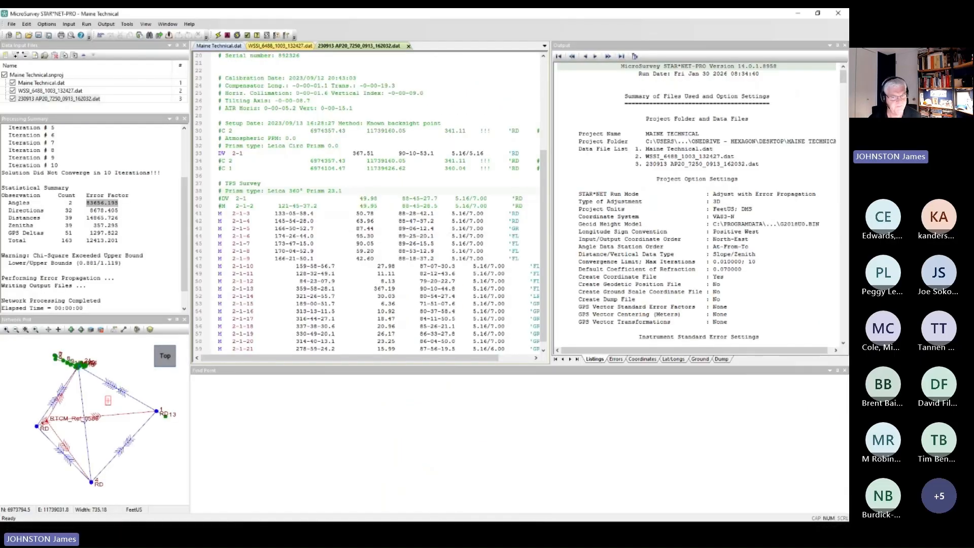
# - Enlarge the listing output area downward, open the Listing Index Tree and place it over the data file editor
pyautogui.click(669, 48)
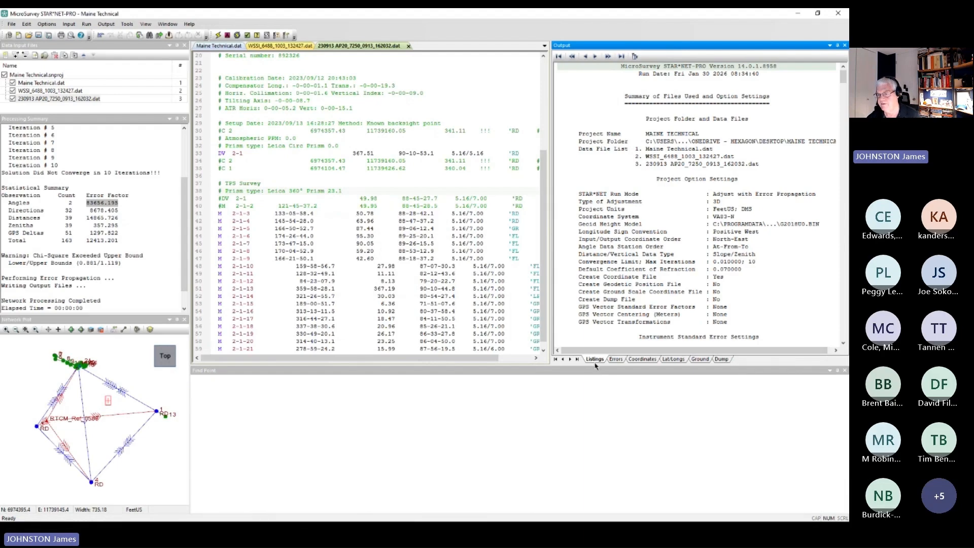
pyautogui.moveTo(595, 366); pyautogui.dragTo(595, 474)
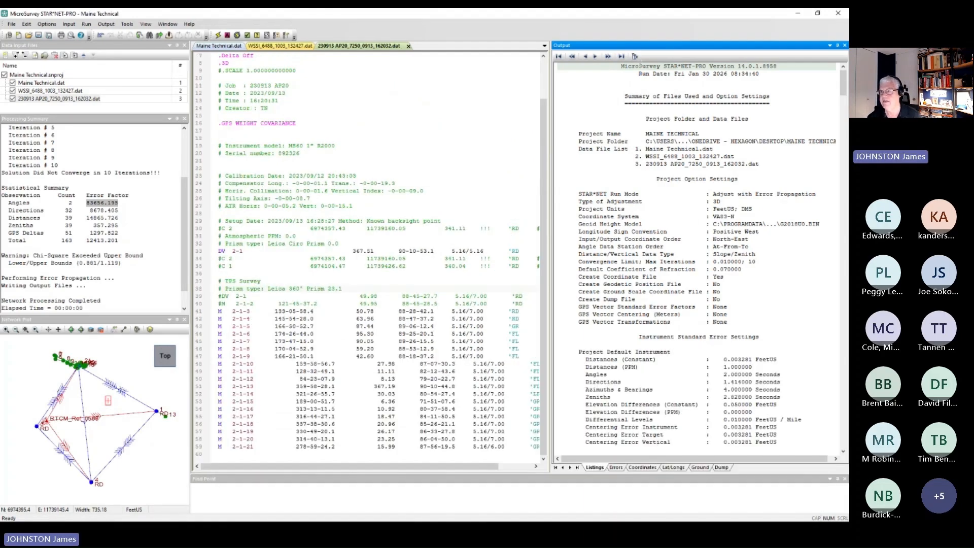
pyautogui.click(634, 57)
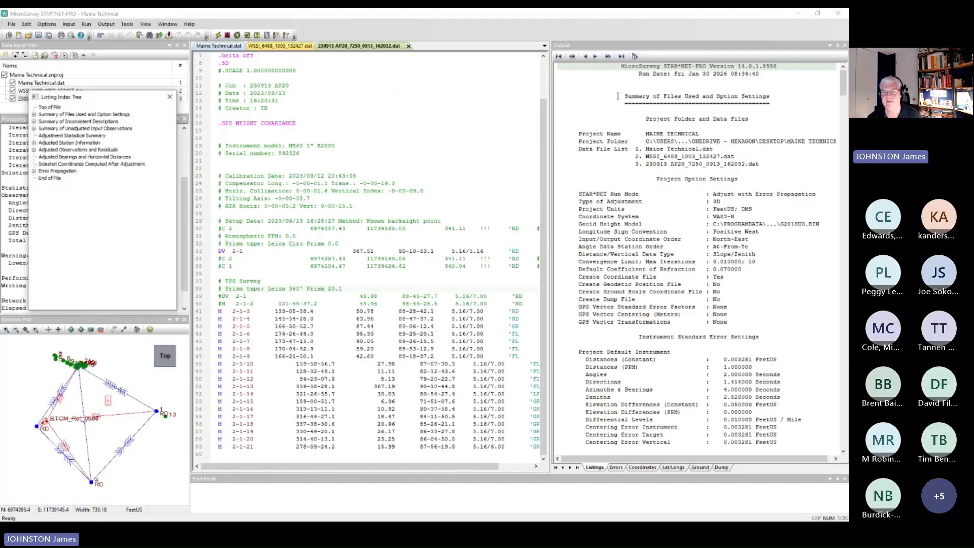
pyautogui.moveTo(128, 98); pyautogui.dragTo(374, 78)
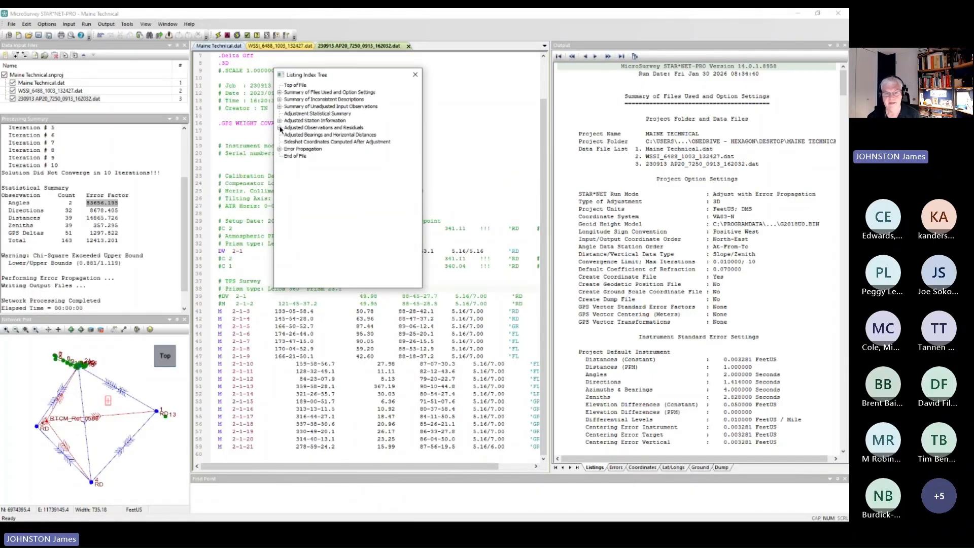
# - Expand Adjusted Observations and Residuals in the index tree and go to the Adjusted Measured Angle Observations in the listing
pyautogui.click(280, 128)
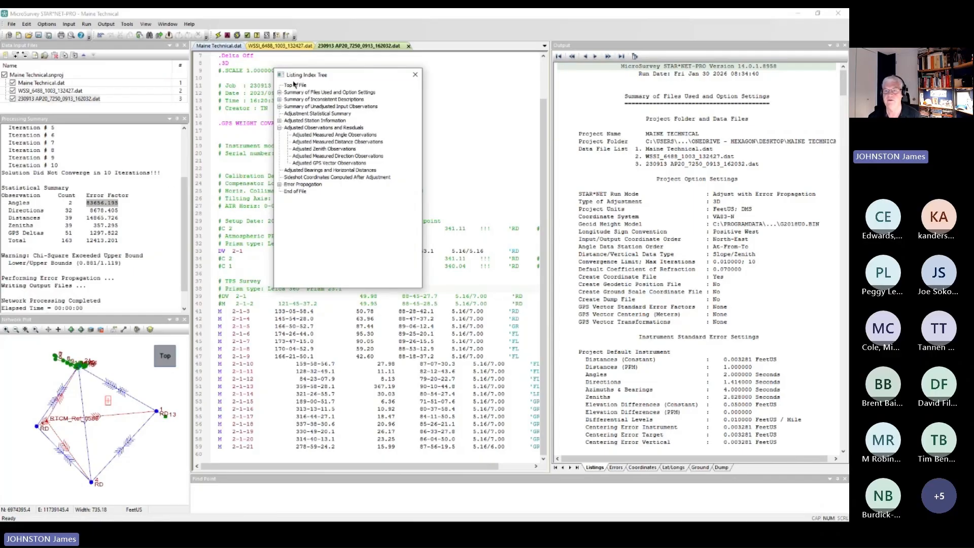
pyautogui.click(303, 128)
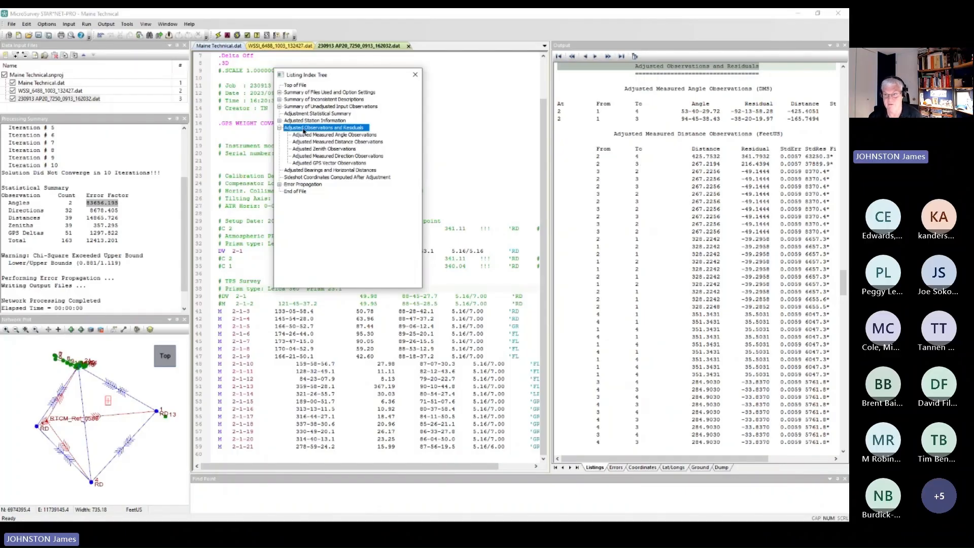
pyautogui.click(315, 136)
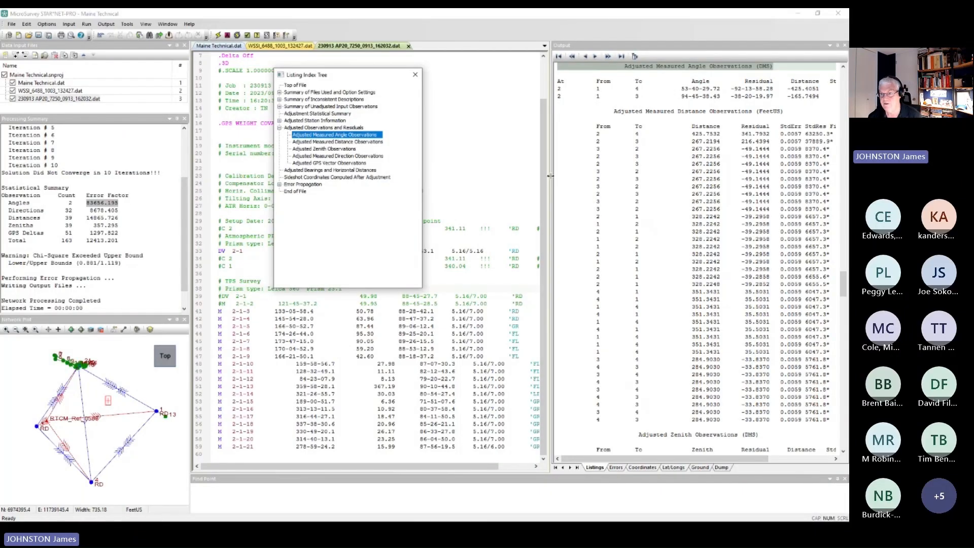
# - Widen the listing output and examine the residual, standard error and standardized residual of the distance observation from 2 to 4
pyautogui.moveTo(552, 179); pyautogui.dragTo(470, 178)
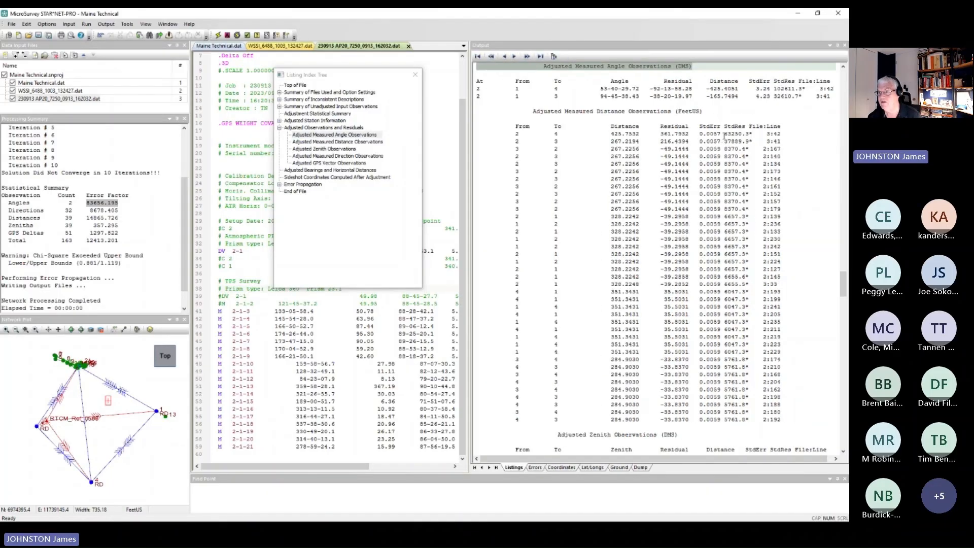
pyautogui.click(724, 135)
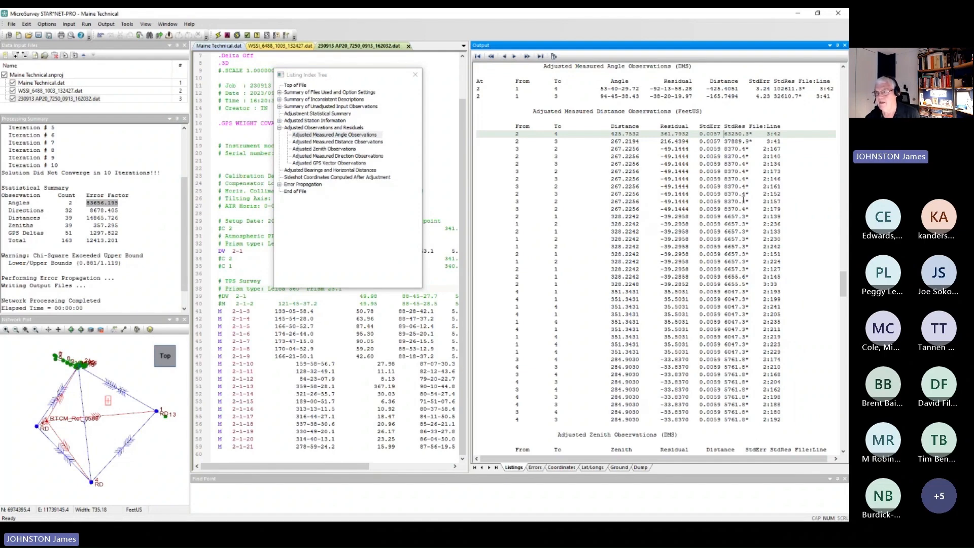
pyautogui.click(722, 141)
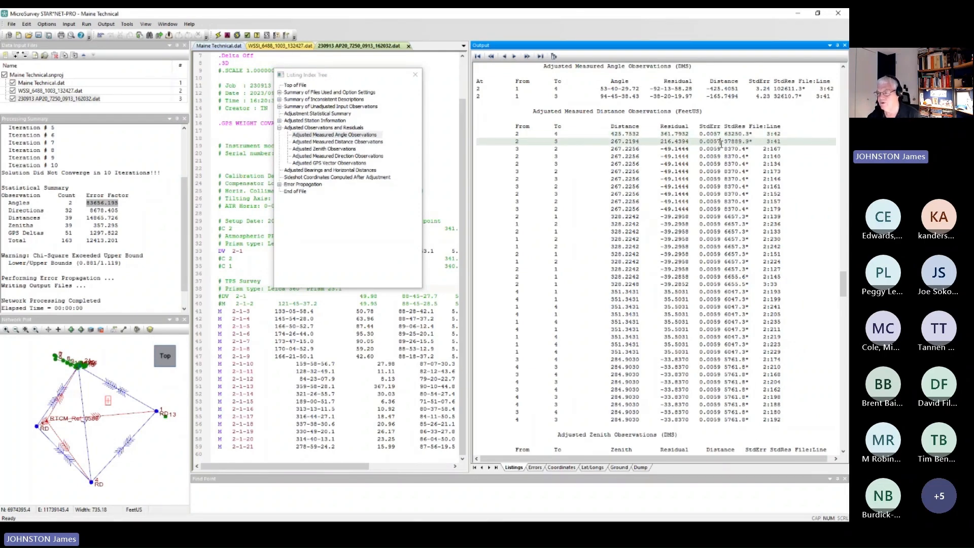
pyautogui.press('Up')
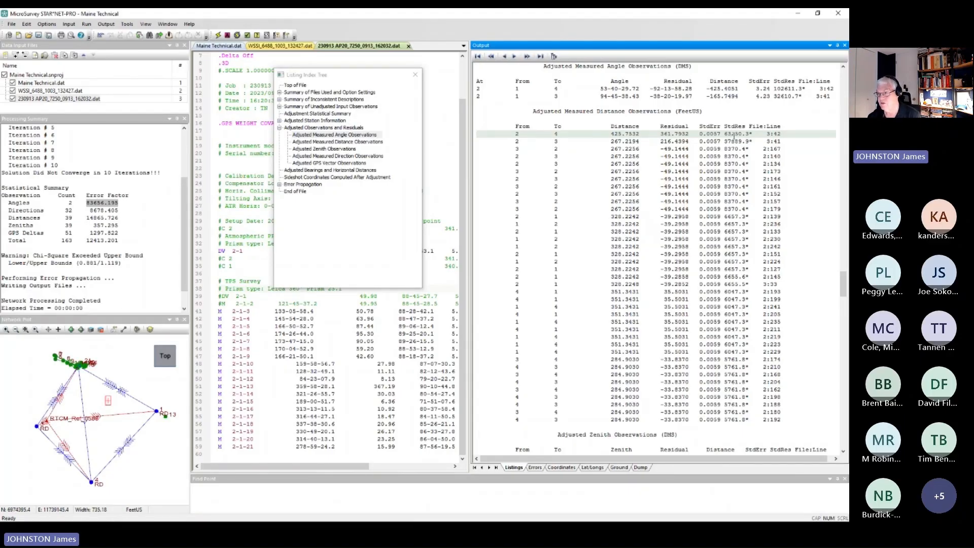
pyautogui.moveTo(740, 134); pyautogui.dragTo(723, 131)
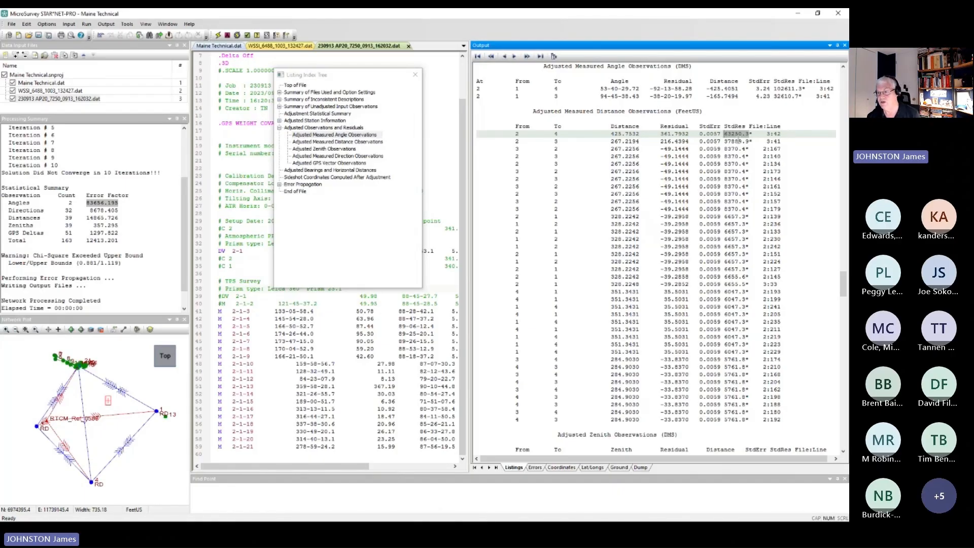
pyautogui.moveTo(690, 133); pyautogui.dragTo(660, 134)
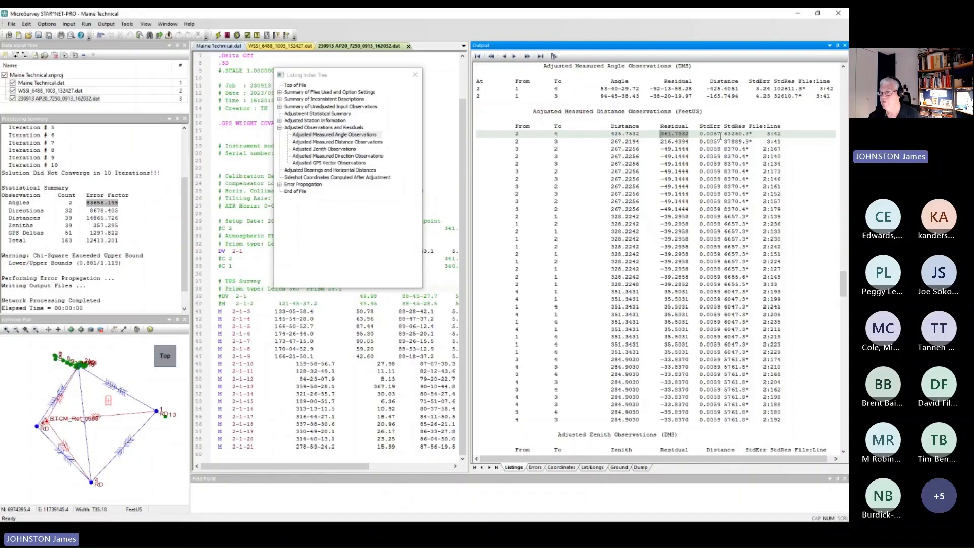
pyautogui.moveTo(720, 134); pyautogui.dragTo(699, 133)
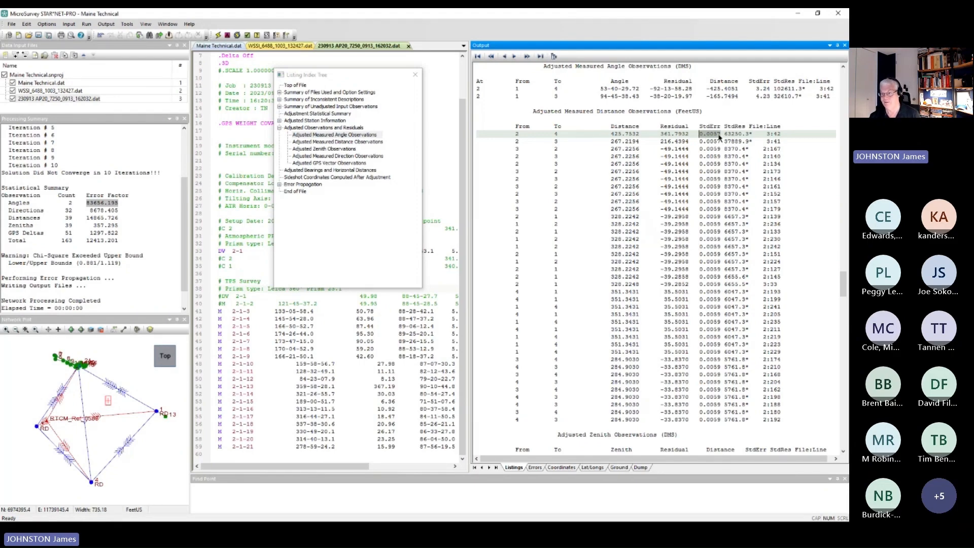
pyautogui.click(670, 134)
pyautogui.doubleClick(745, 134)
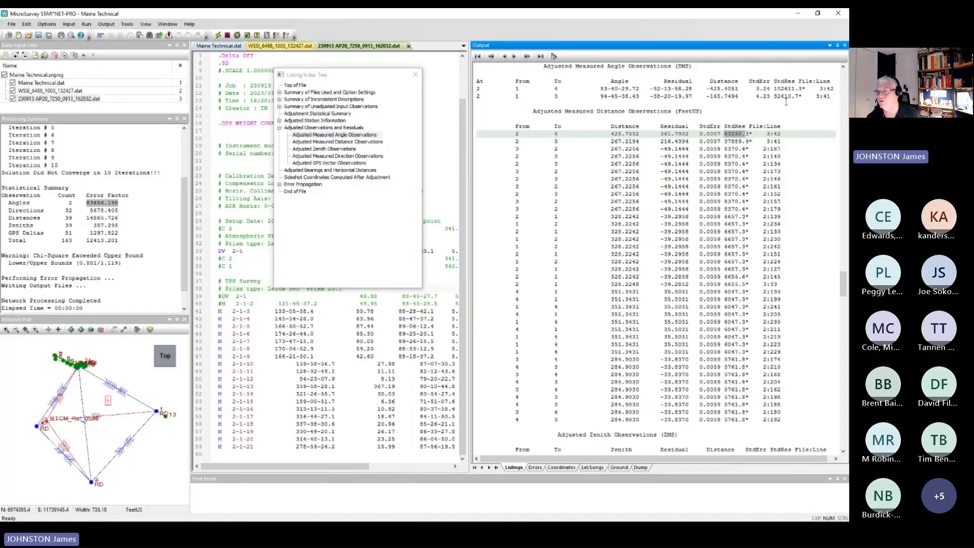
# - Jump from that distance observation's File:Line reference 3:42 to its line in the AP20 data file, and move the Listing Index Tree aside
pyautogui.click(773, 134)
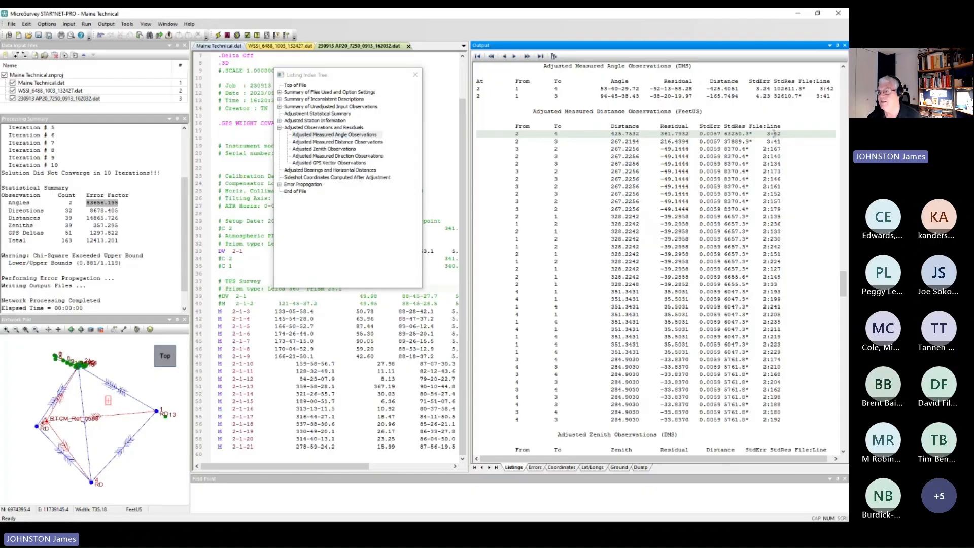
pyautogui.doubleClick(773, 133)
pyautogui.click(391, 77)
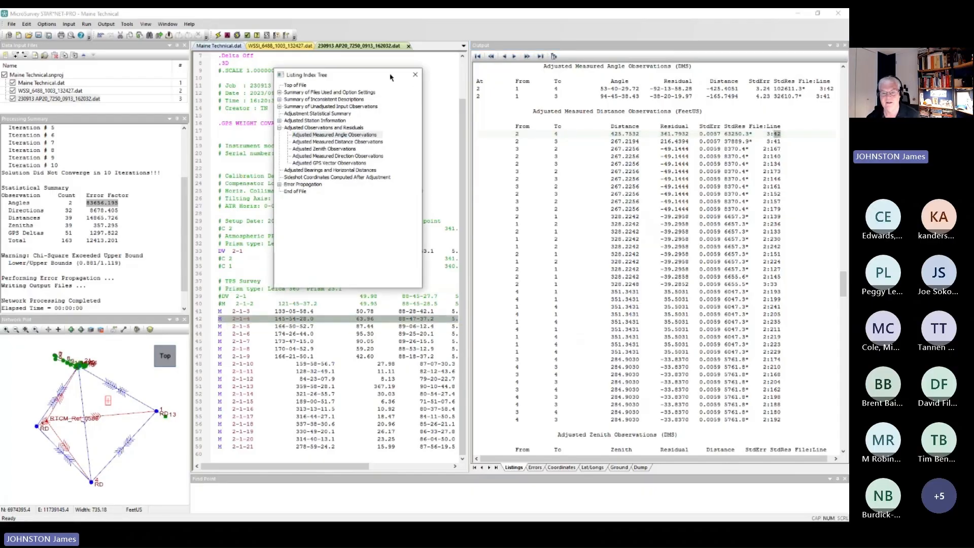
pyautogui.moveTo(391, 77); pyautogui.dragTo(360, 51)
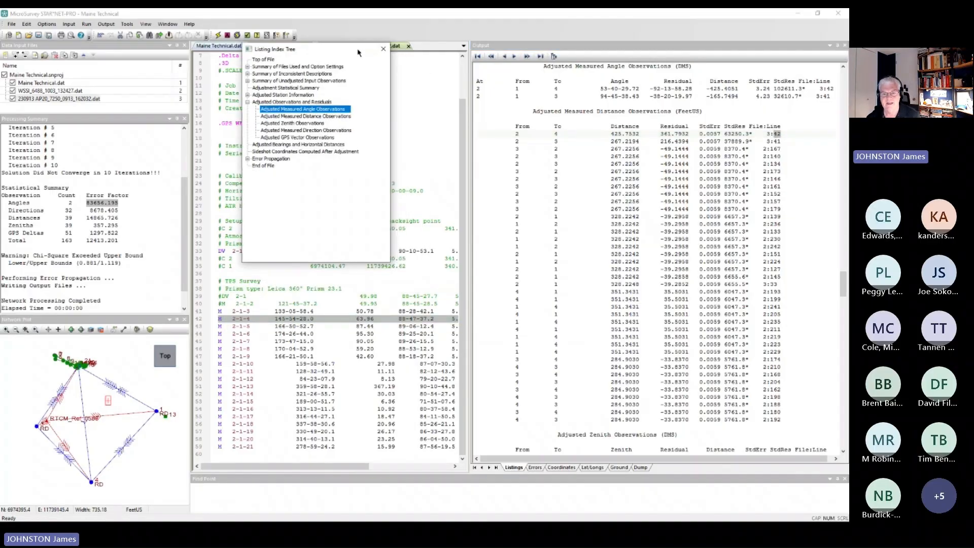
# - Try commenting out the 2-1-4 measurement on line 42 of the AP20 data file with #, and remove the # again
pyautogui.click(219, 320)
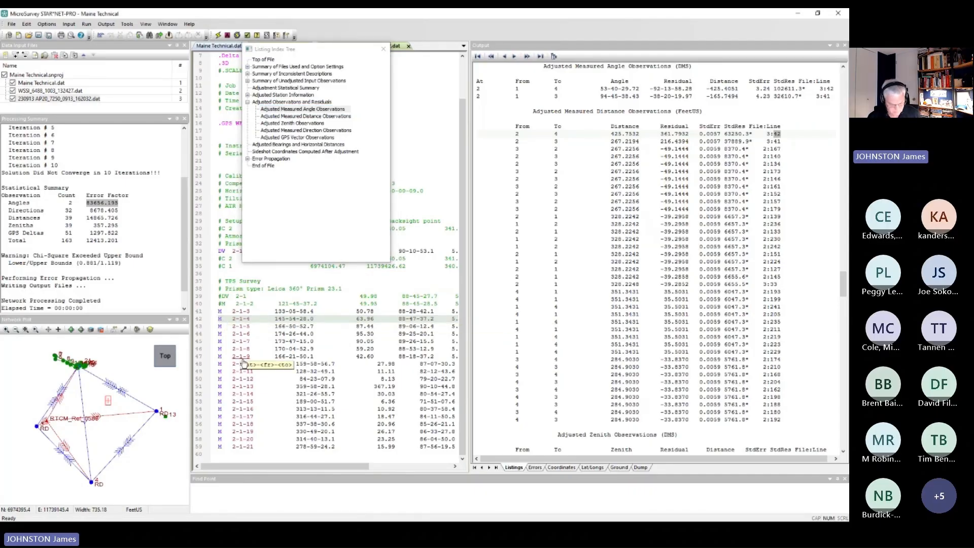
pyautogui.write('#')
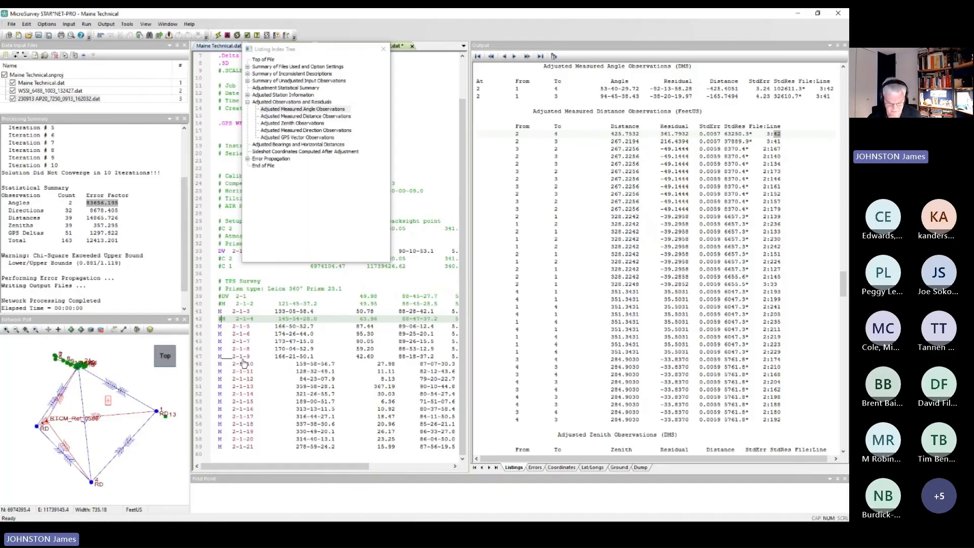
pyautogui.press('Delete')
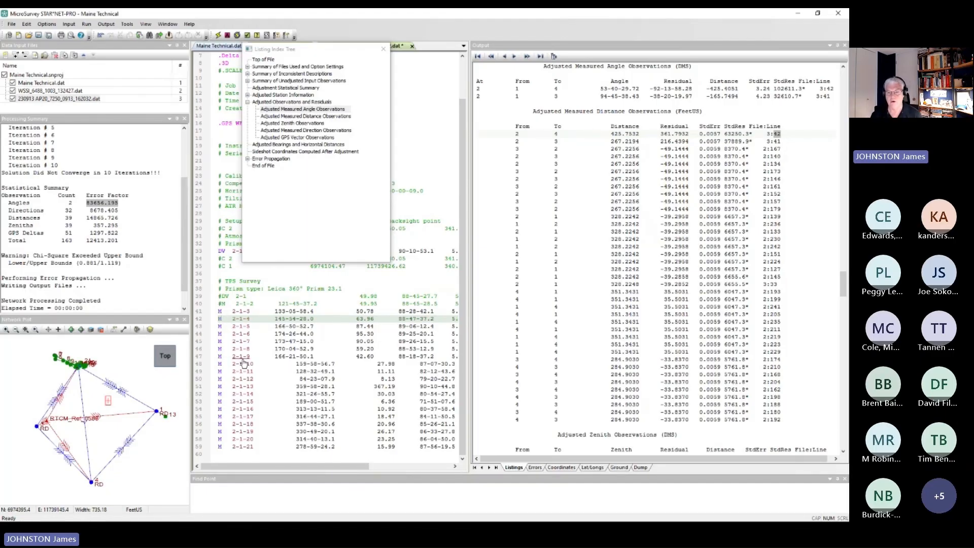
# - Close the Listing Index Tree, switch to the slide presentation to show the "Auto Adjust" slide, and return to STAR*NET
pyautogui.click(383, 48)
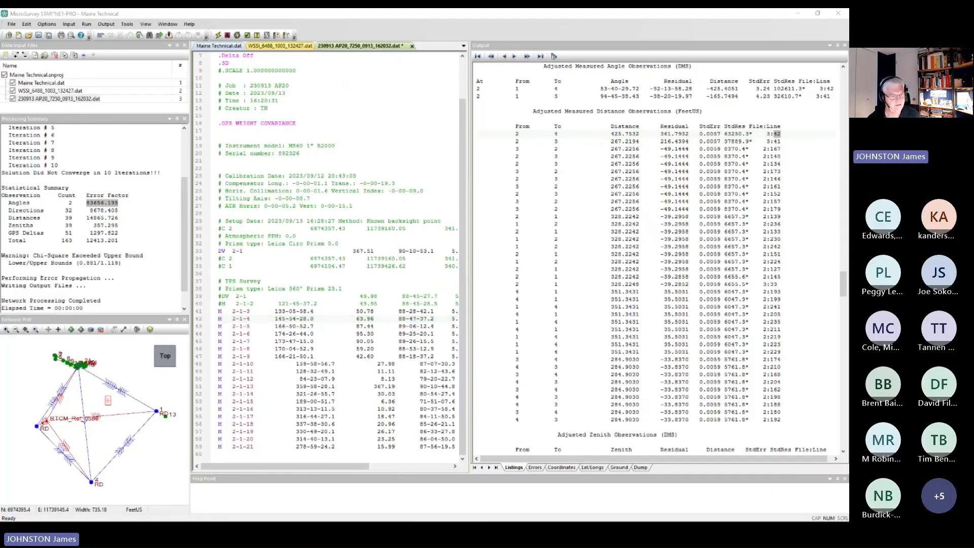
pyautogui.hotkey('alt', 'Tab')
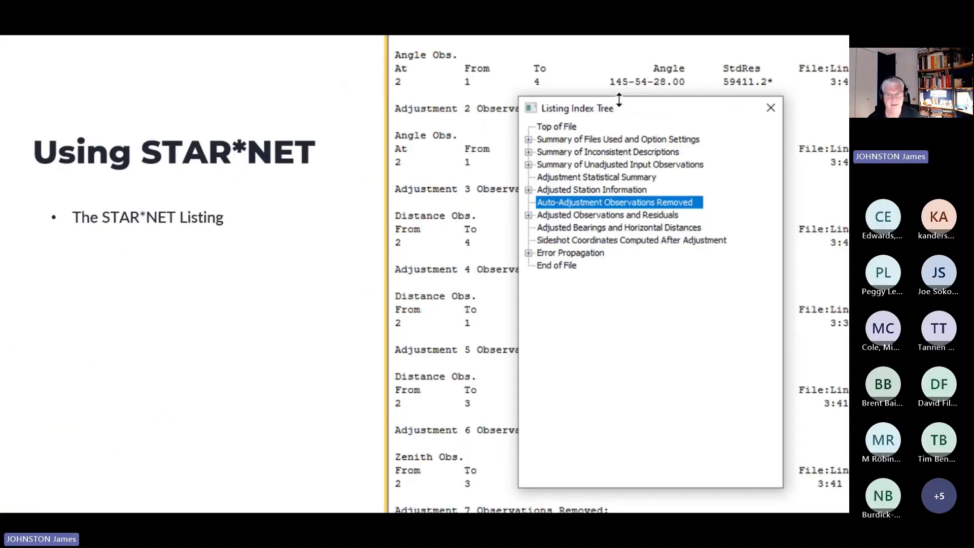
pyautogui.click(385, 364)
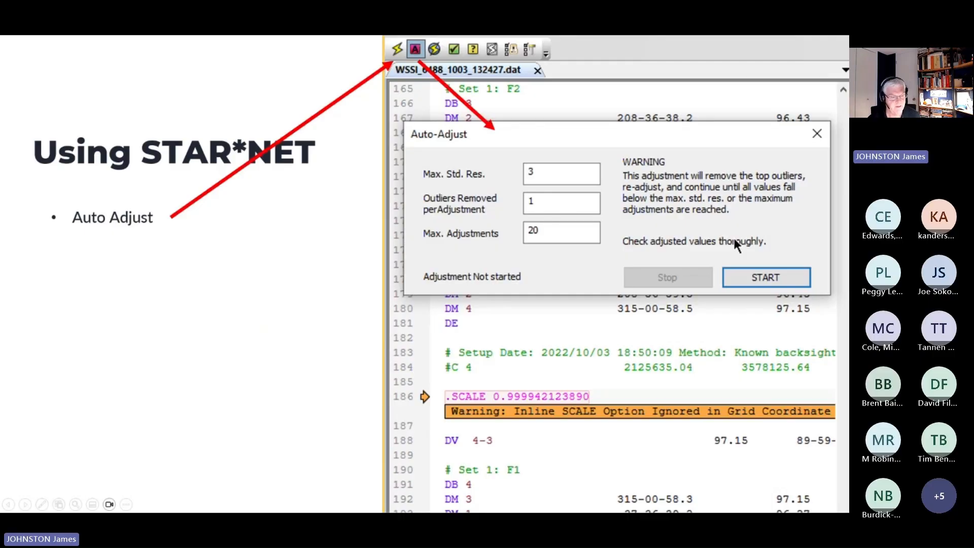
pyautogui.hotkey('alt', 'Tab')
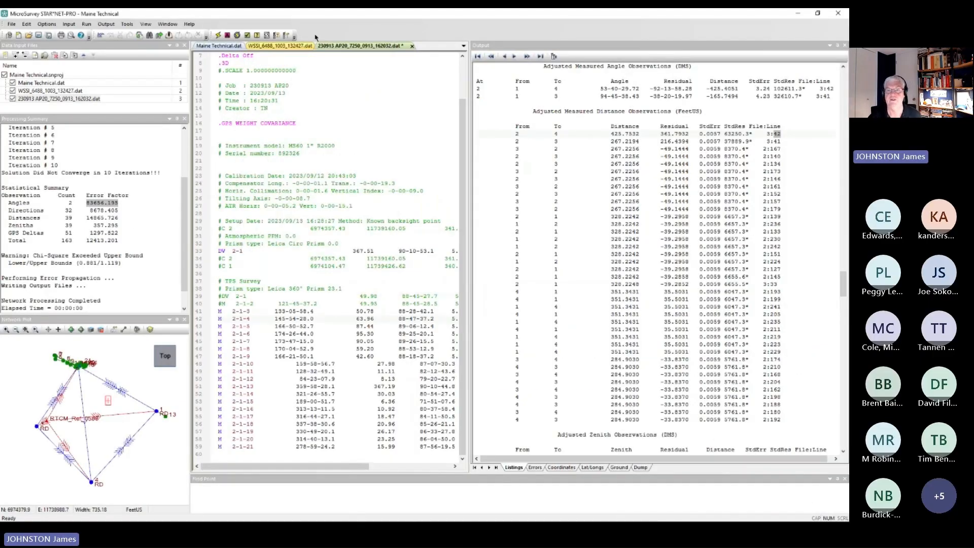
# - Run Auto-Adjust on the network and check the total error factor in the Processing Summary
pyautogui.click(228, 36)
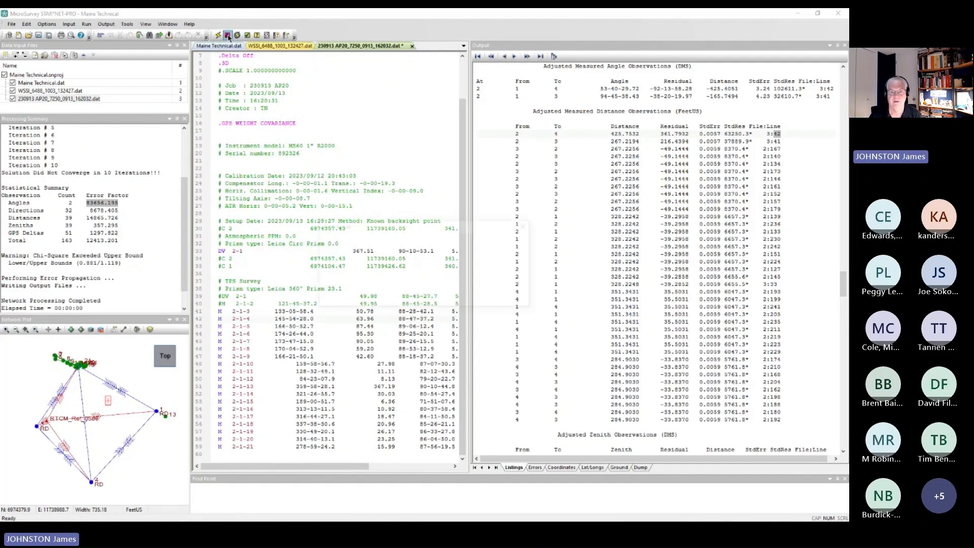
pyautogui.click(490, 300)
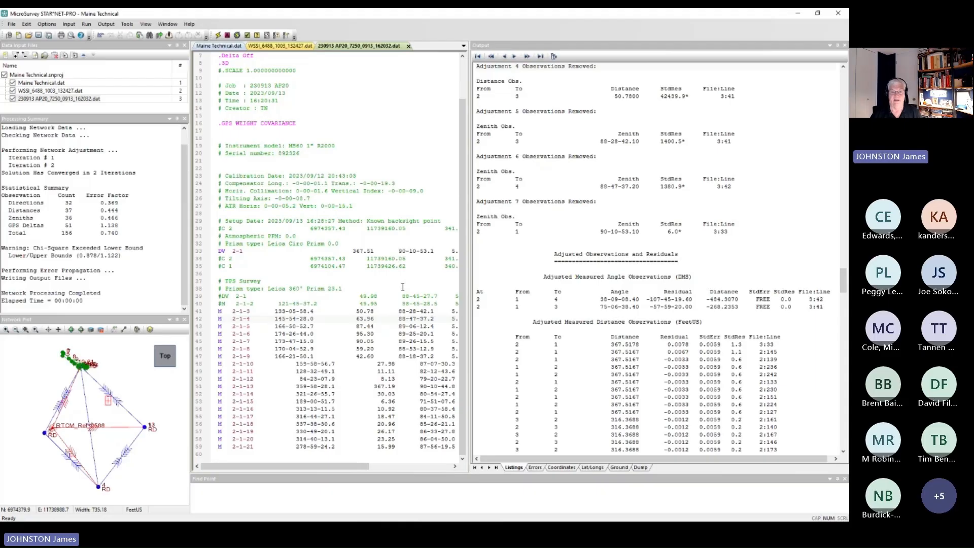
pyautogui.click(115, 233)
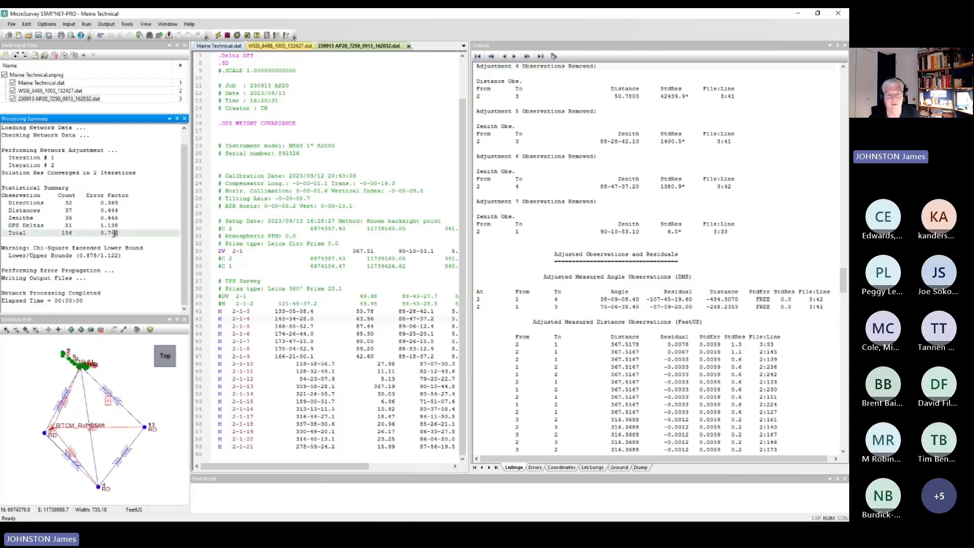
pyautogui.doubleClick(115, 233)
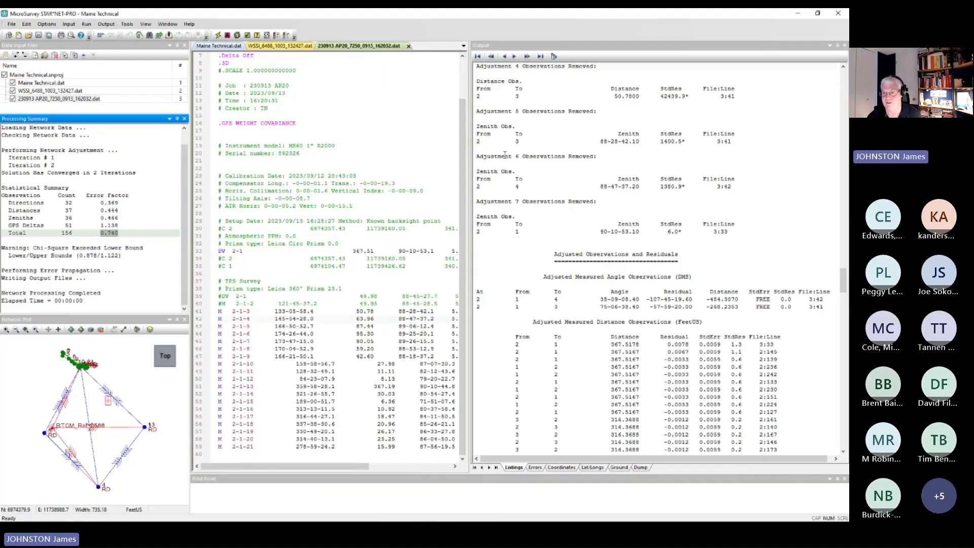
# - Open the Listing Index Tree, go to Auto-Adjustment Observations Removed in the listing, and move the tree clear of the data file editor
pyautogui.click(553, 55)
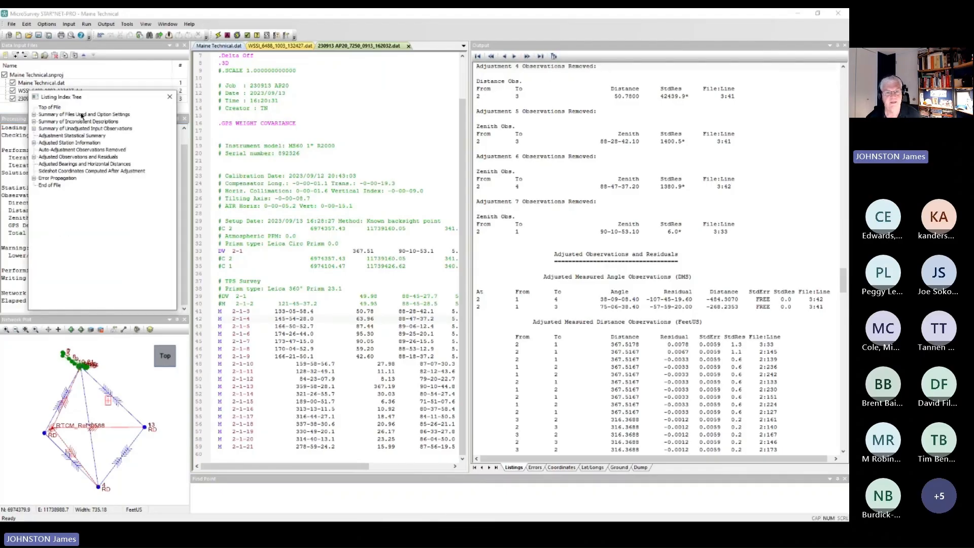
pyautogui.moveTo(88, 99); pyautogui.dragTo(238, 100)
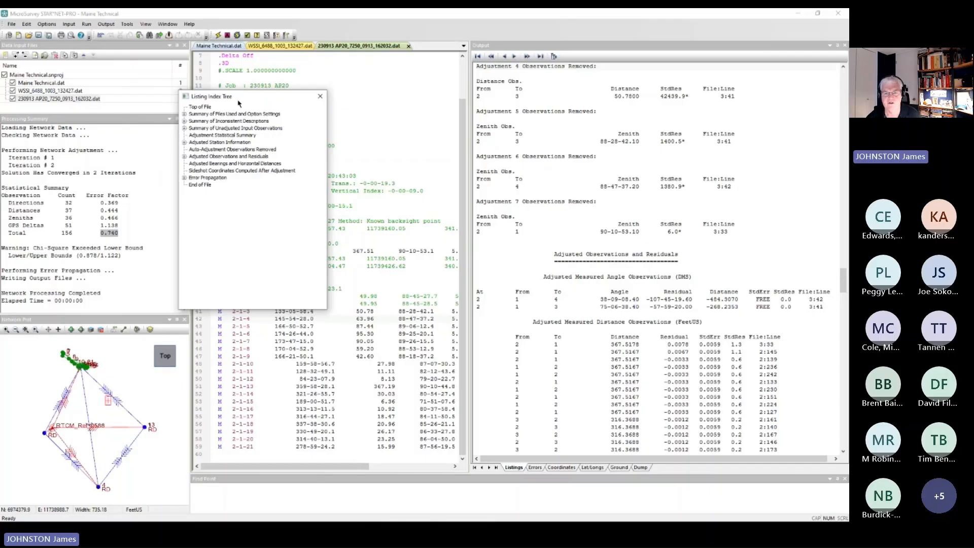
pyautogui.click(213, 150)
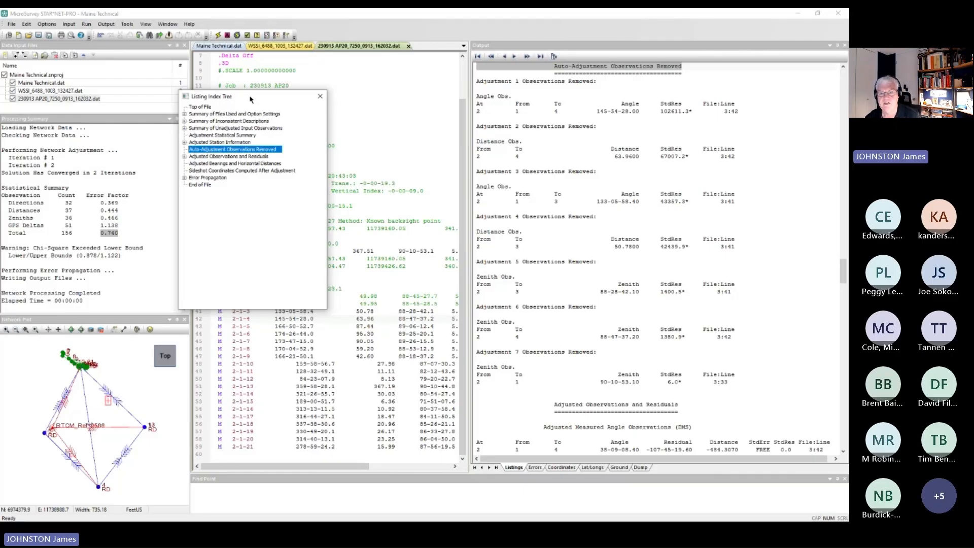
pyautogui.moveTo(252, 100); pyautogui.dragTo(109, 72)
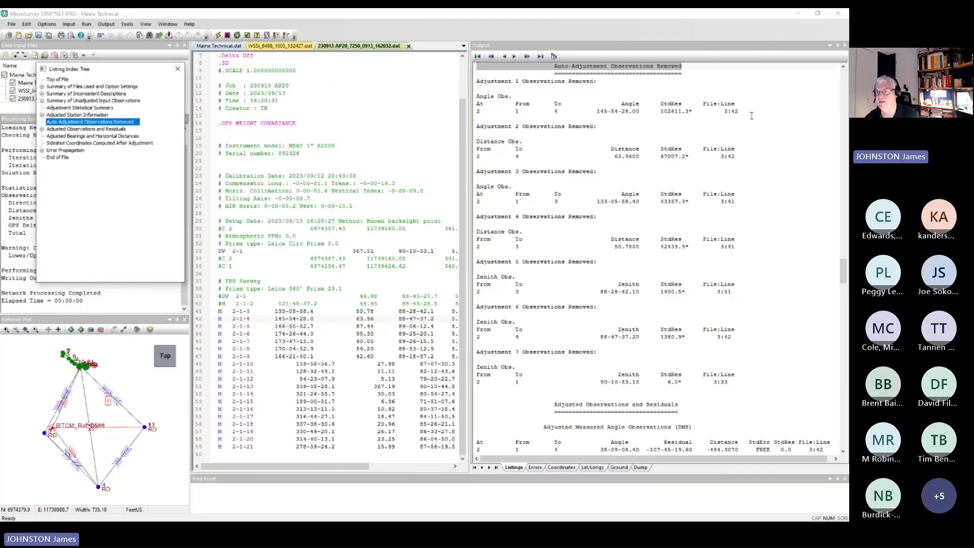
# - Jump to the source line of the first removed angle observation and examine the File:Line references of the observations removed in Adjustments 1 to 7
pyautogui.click(642, 111)
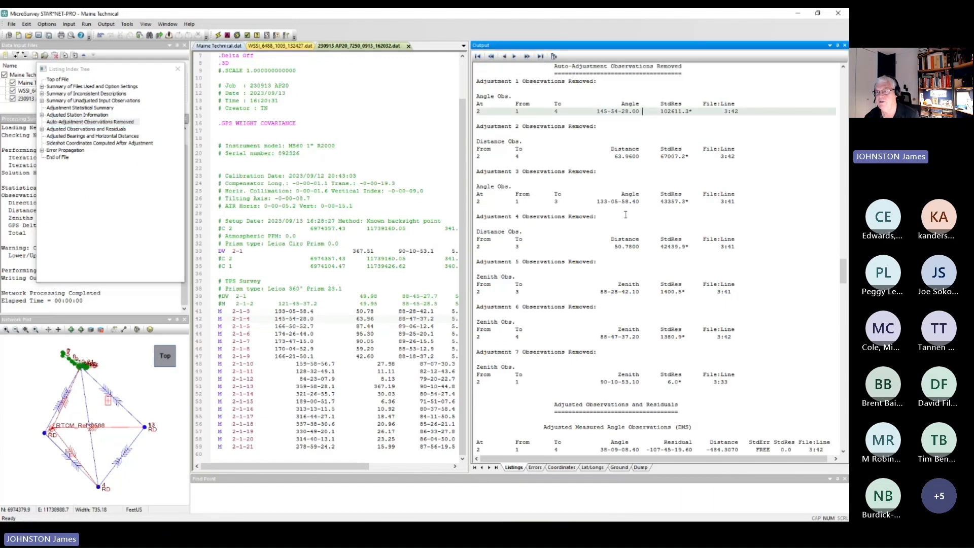
pyautogui.doubleClick(731, 111)
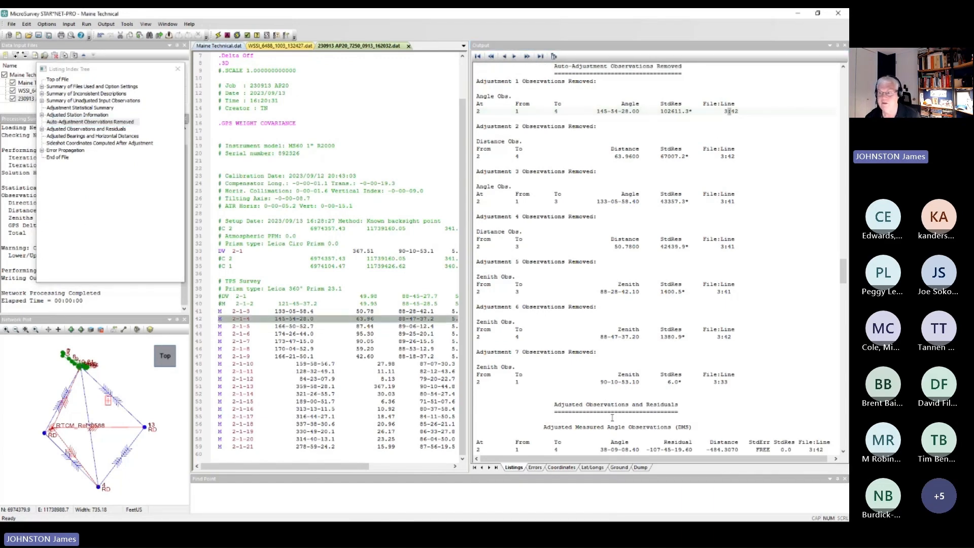
pyautogui.click(726, 156)
pyautogui.click(704, 111)
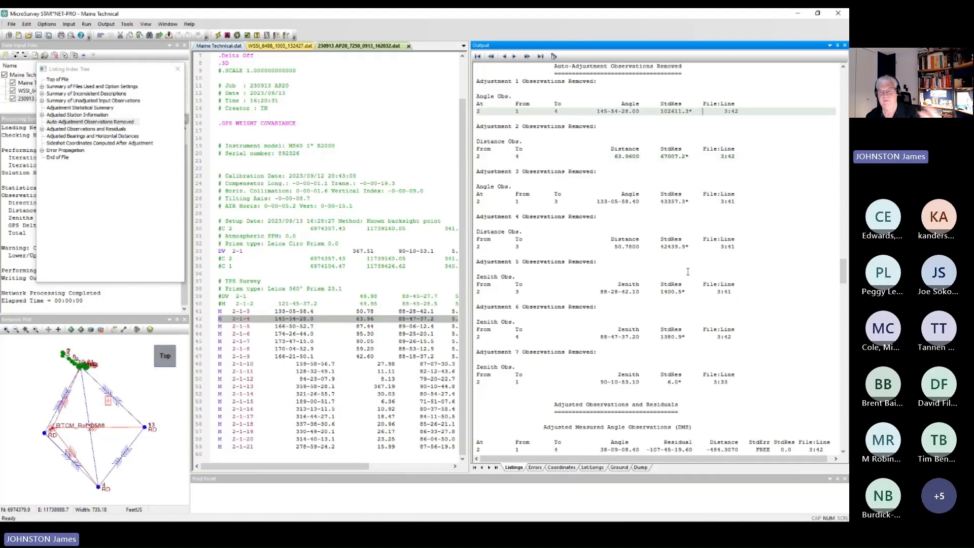
pyautogui.click(725, 156)
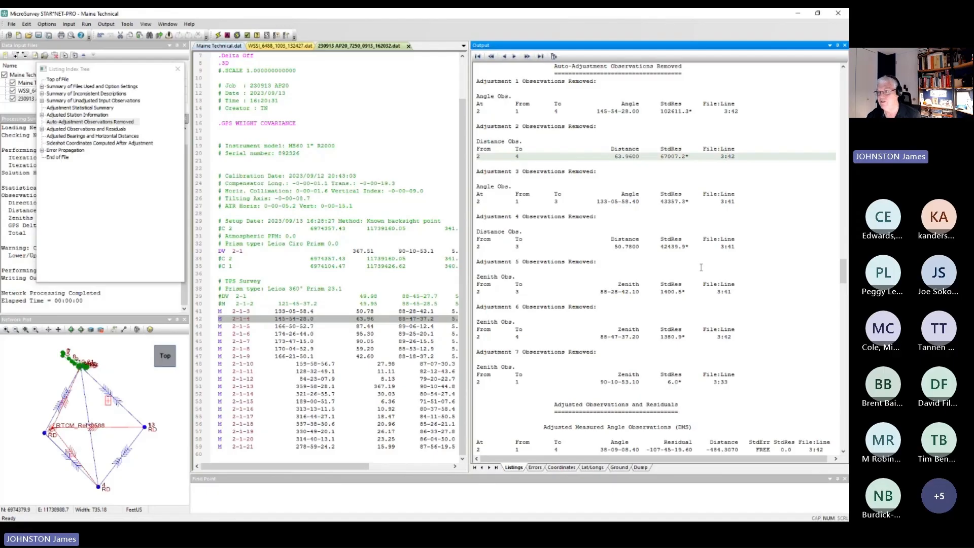
pyautogui.click(728, 201)
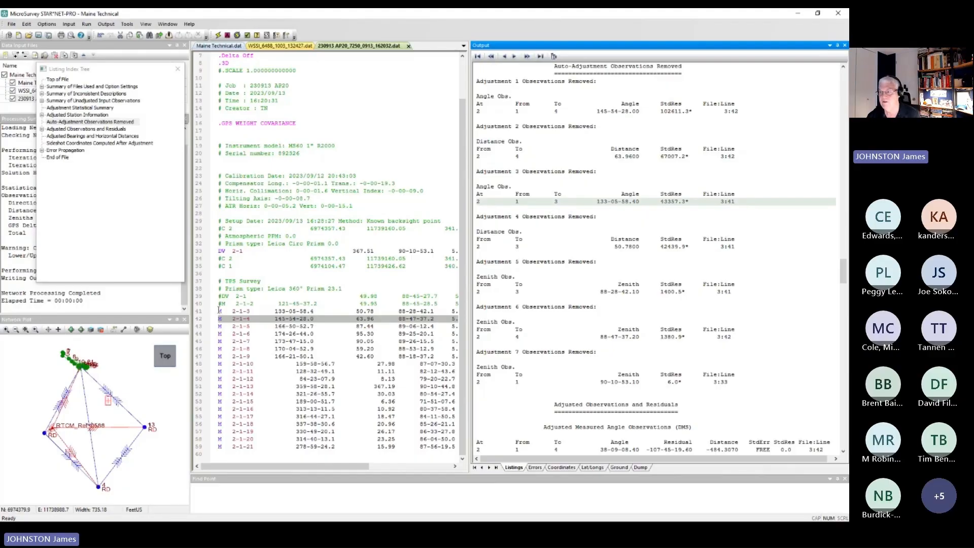
pyautogui.click(720, 246)
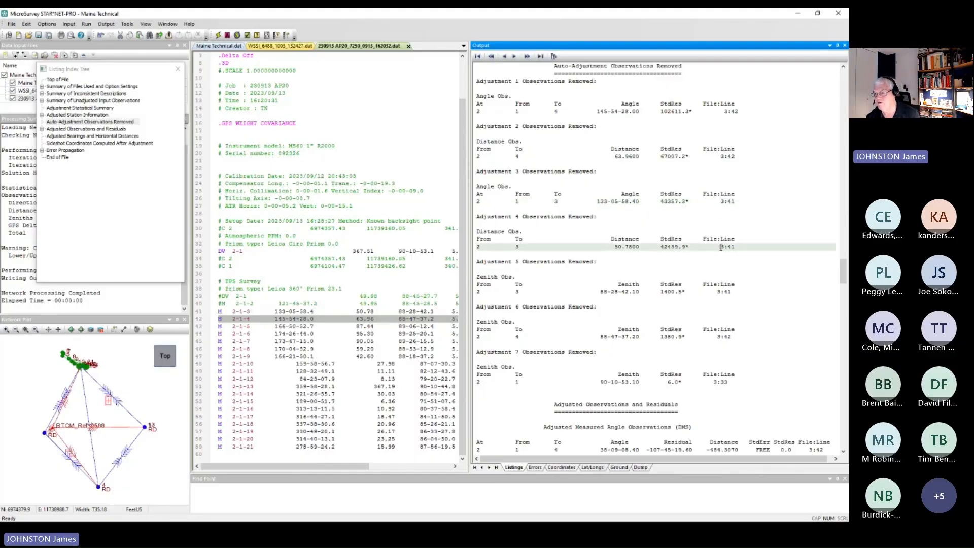
pyautogui.click(716, 292)
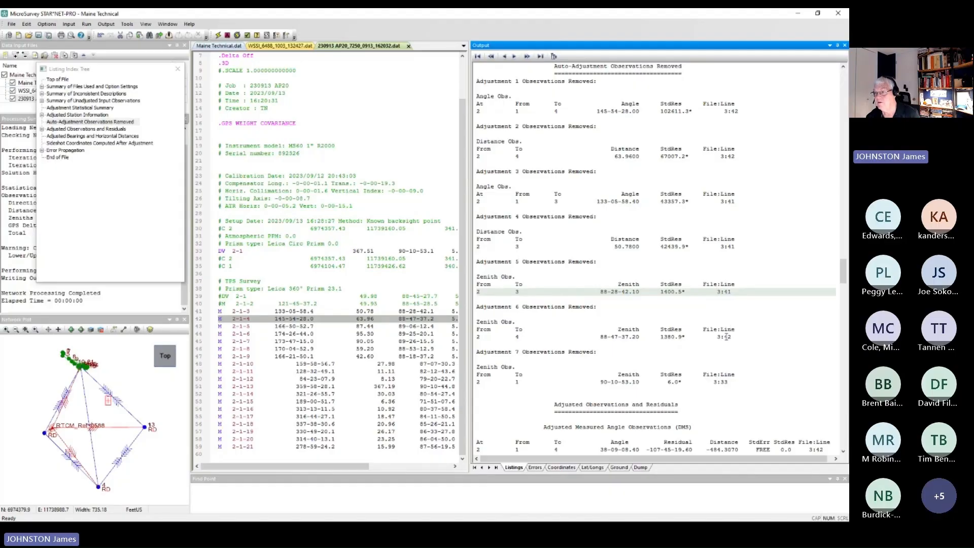
pyautogui.click(725, 336)
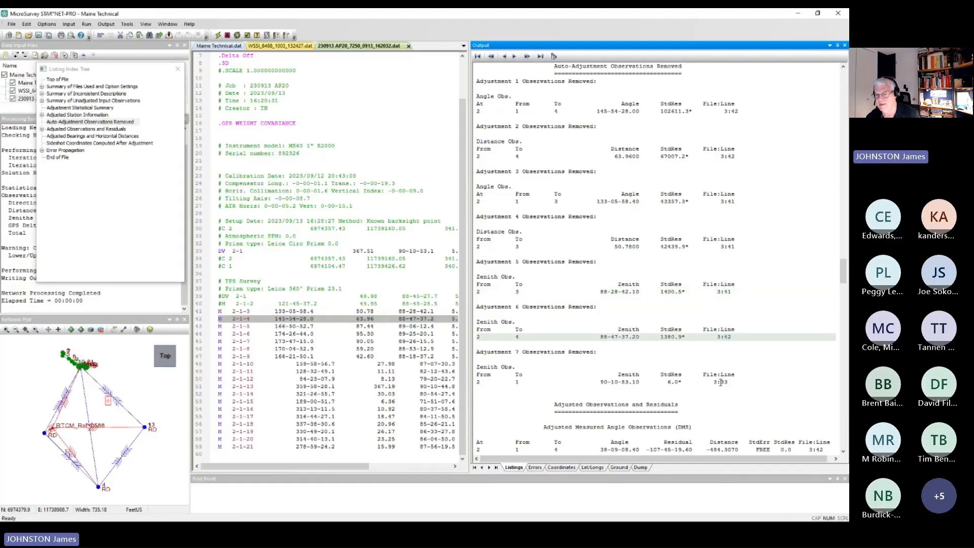
pyautogui.click(720, 381)
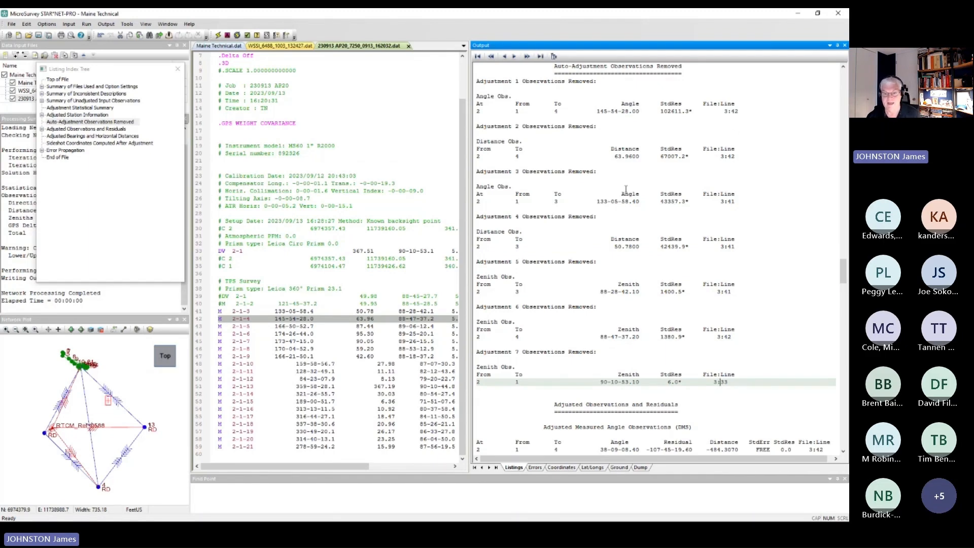
# - Comment out the M 2-1-4 and M 2-1-3 measurement lines under TPS Survey in the AP20 data file
pyautogui.click(722, 112)
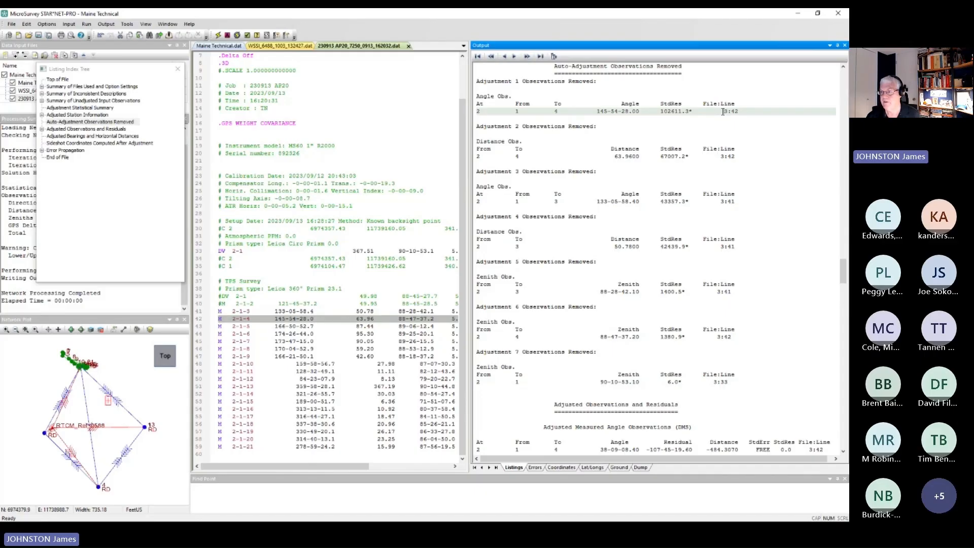
pyautogui.click(219, 322)
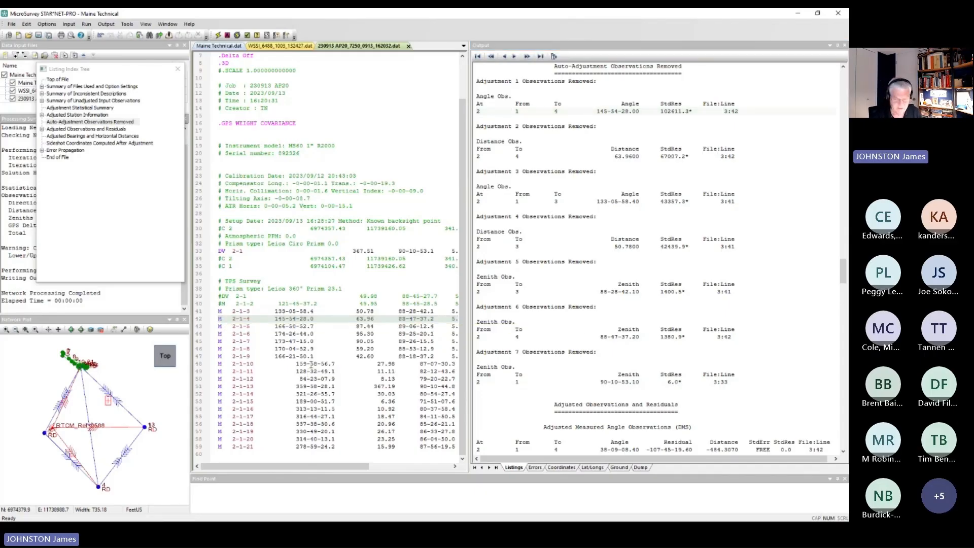
pyautogui.write('#')
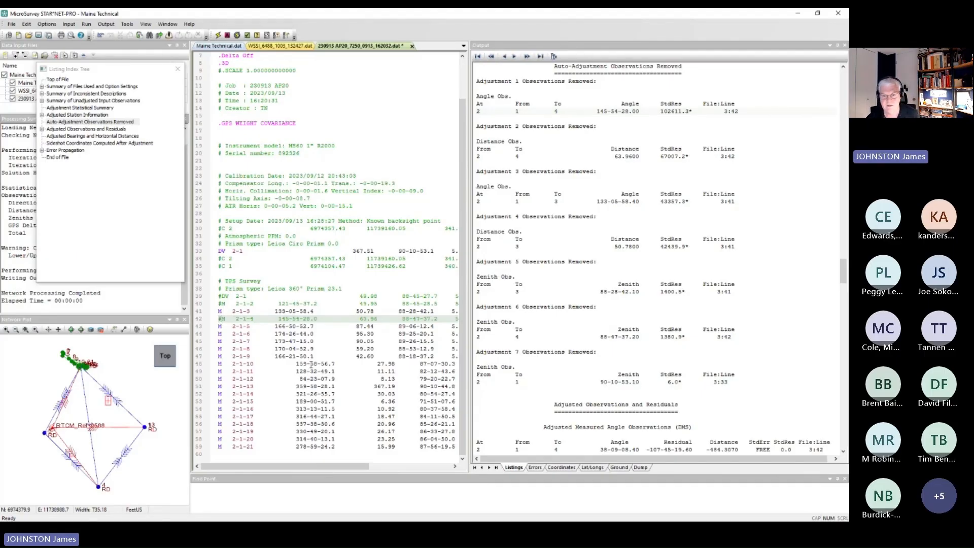
pyautogui.press('Up')
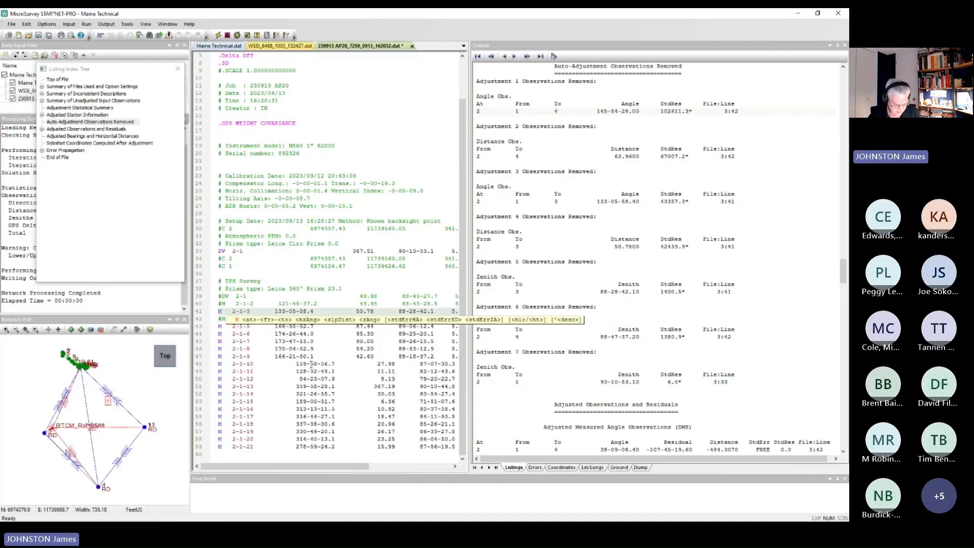
pyautogui.write('#')
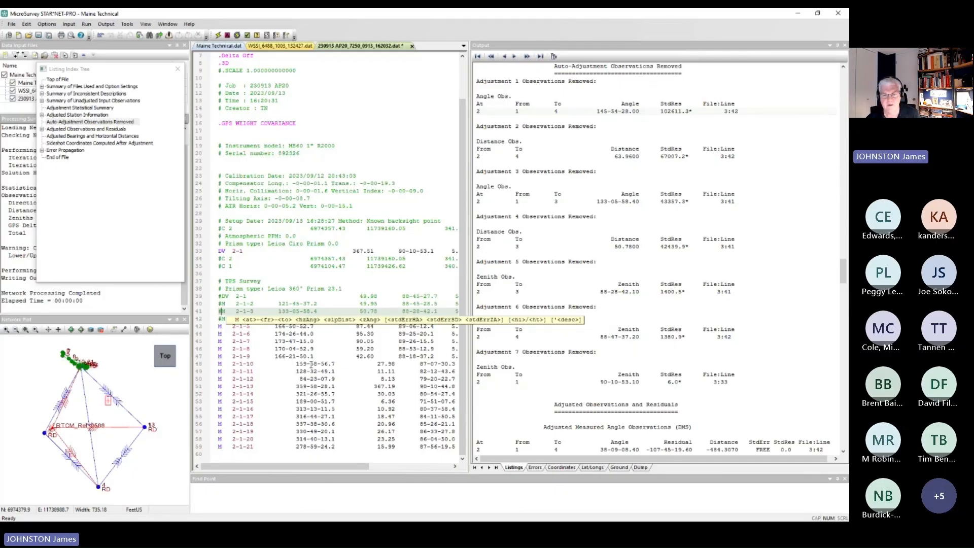
# - Comment out the DV 2-1 known-backsight observation on line 33 of the AP20 data file
pyautogui.press('Up')
pyautogui.press('Up')
pyautogui.press('Up')
pyautogui.press('Up')
pyautogui.press('Up')
pyautogui.press('Up')
pyautogui.press('Up')
pyautogui.press('Up')
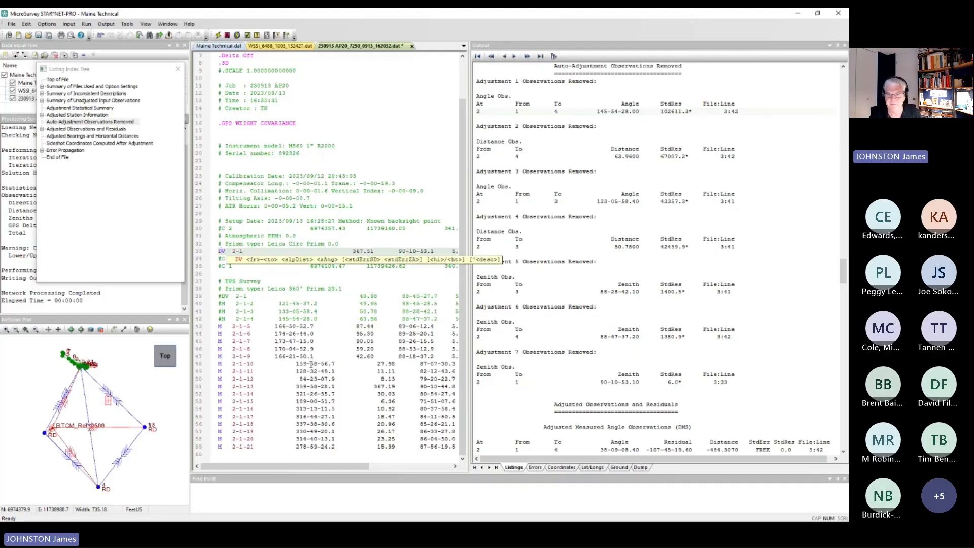
pyautogui.write('#')
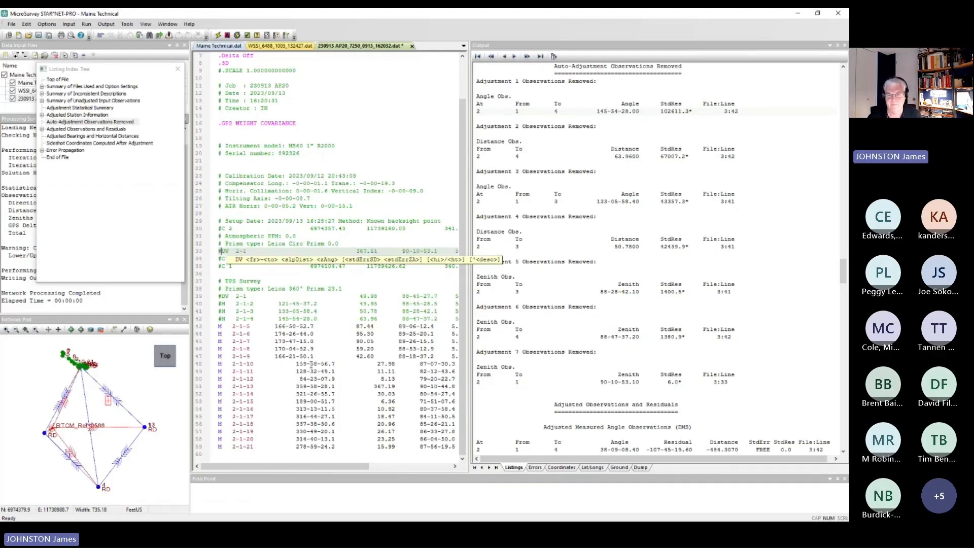
# - Close the Listing Index Tree and rerun the adjustment with the data file changes saved, checking the total error factor
pyautogui.click(179, 68)
pyautogui.click(218, 35)
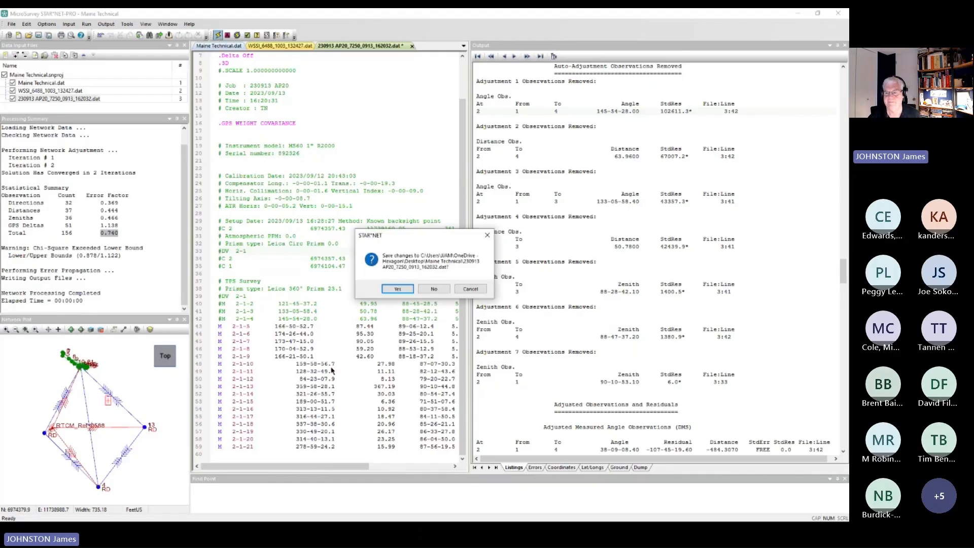
pyautogui.click(397, 288)
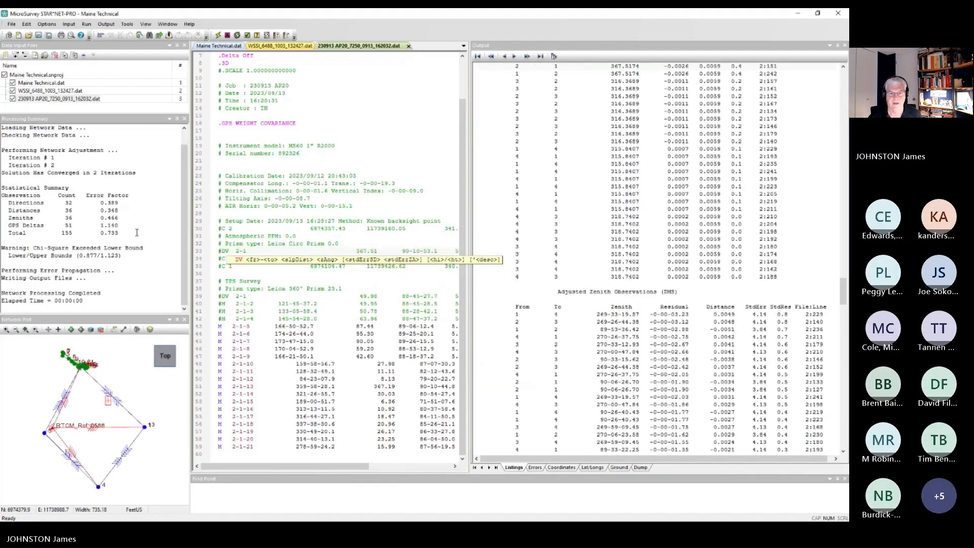
pyautogui.click(125, 232)
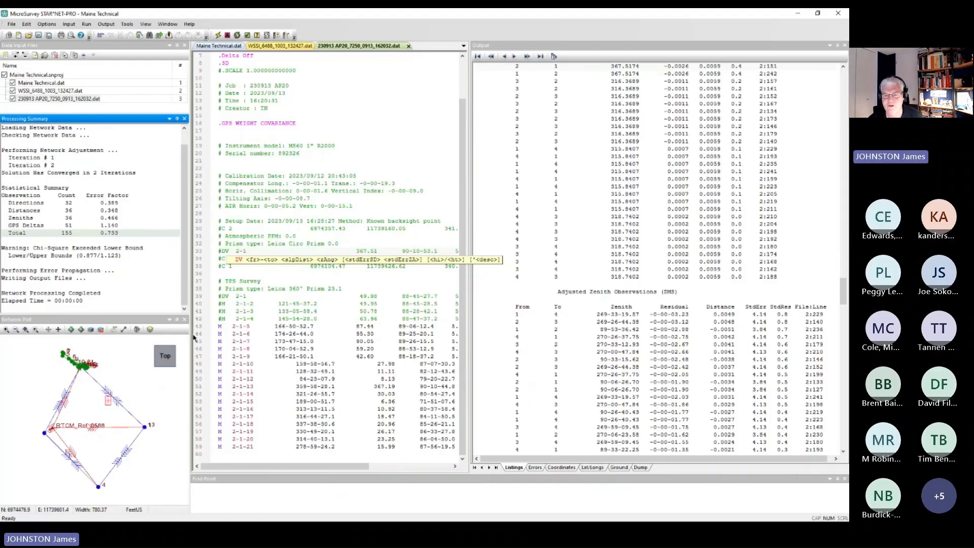
# - Reactivate the commented M 2-1-4 measurement on line 42 and rename its target point to 4a
pyautogui.click(247, 297)
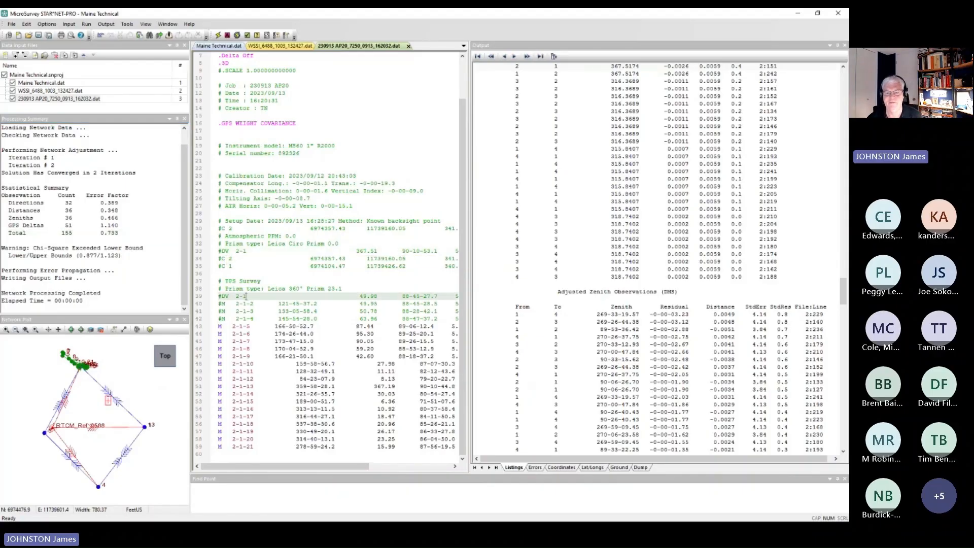
pyautogui.click(255, 320)
pyautogui.press('Up')
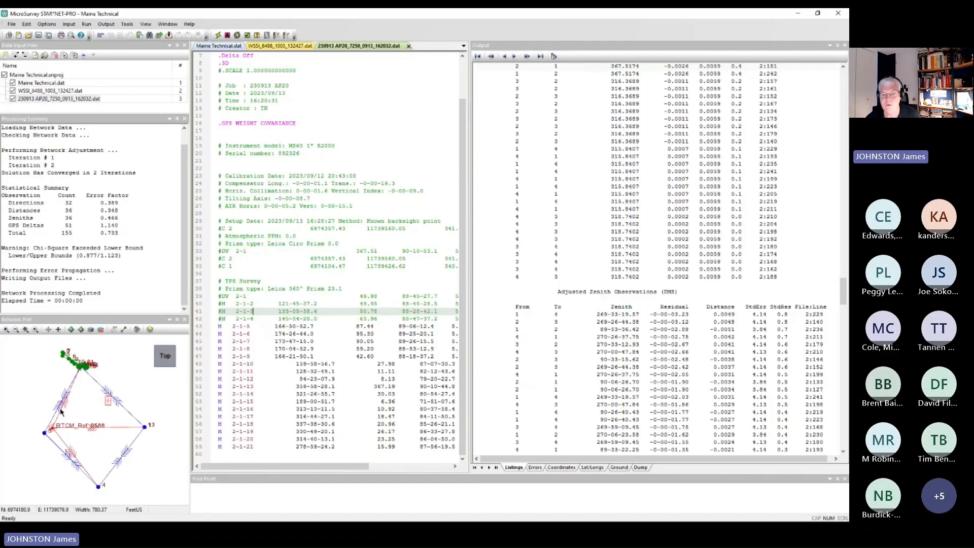
pyautogui.click(222, 318)
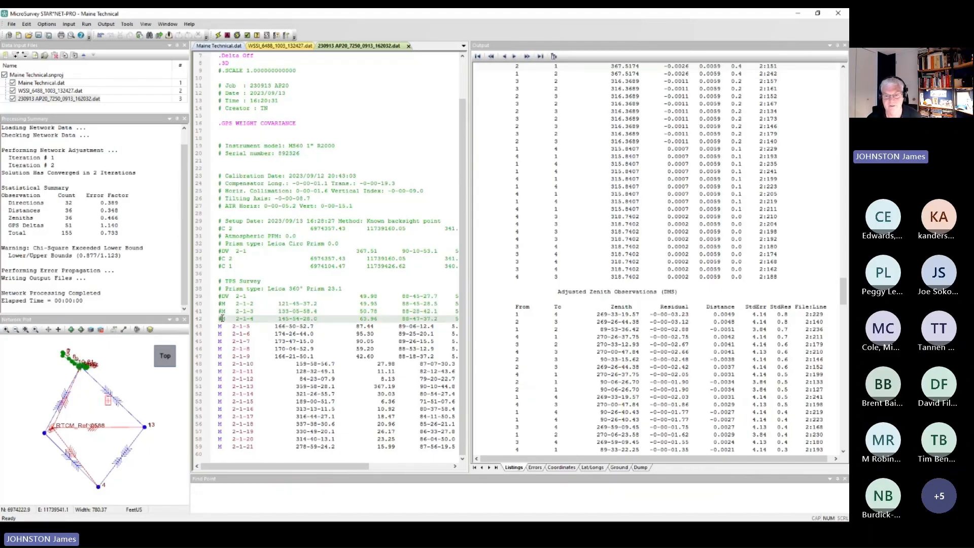
pyautogui.press('BackSpace')
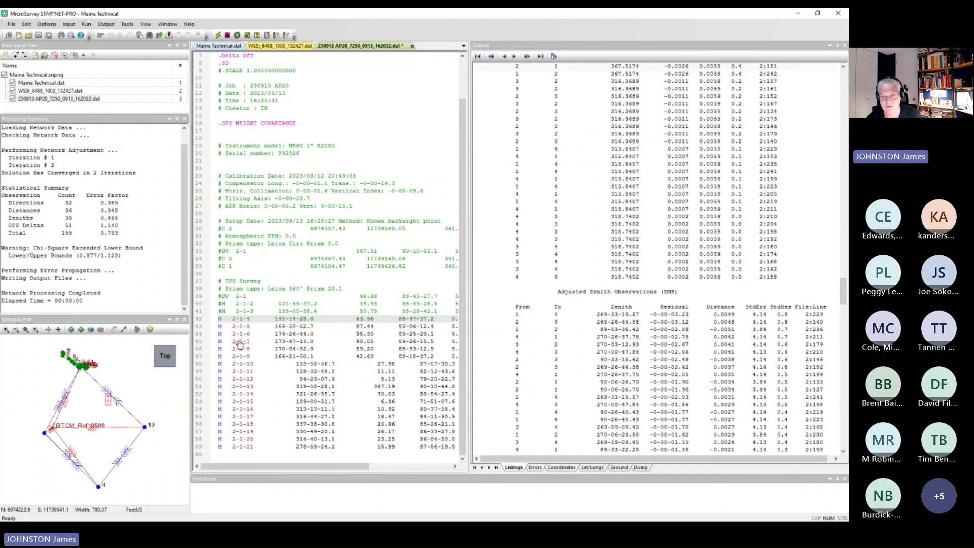
pyautogui.click(250, 319)
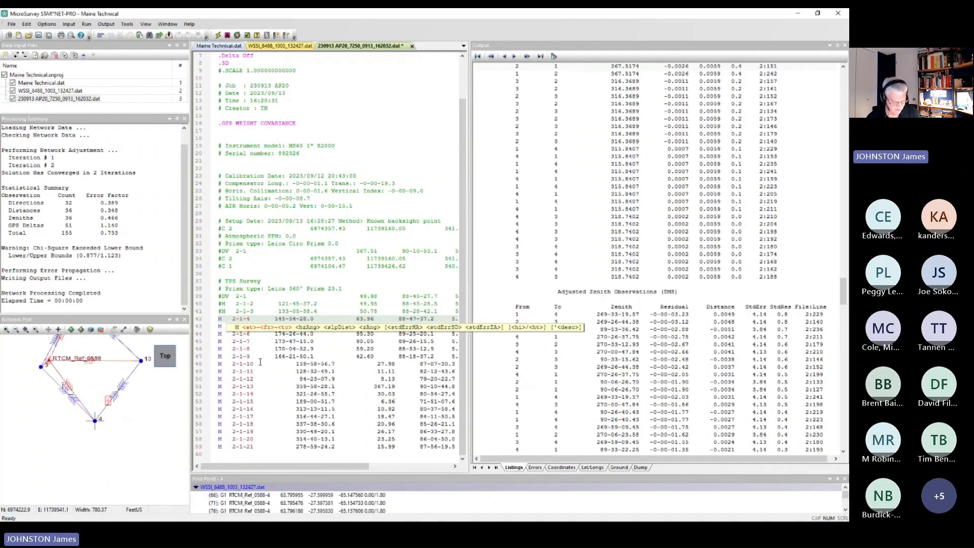
pyautogui.write('a')
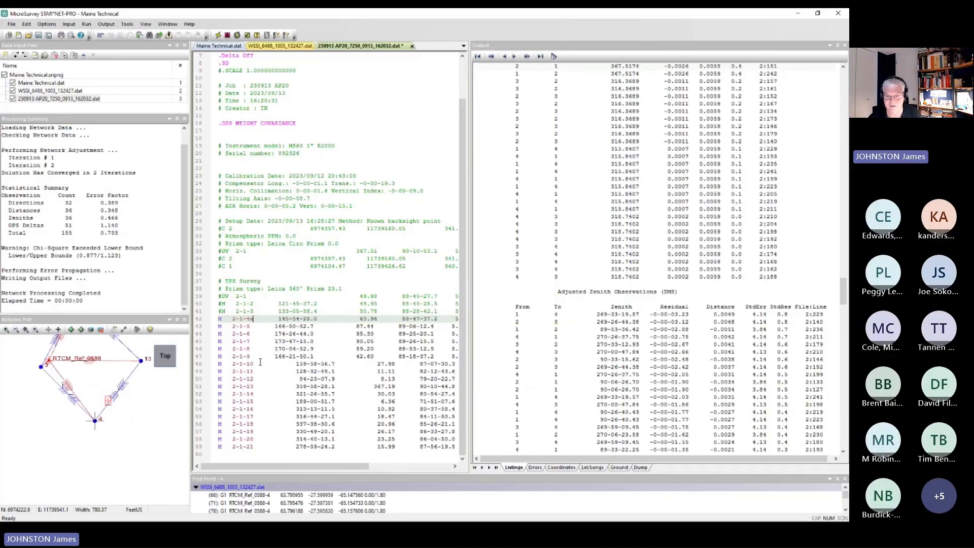
# - Reactivate the commented M 2-1-3 measurement on line 41 and rename its target point to 3a
pyautogui.click(223, 311)
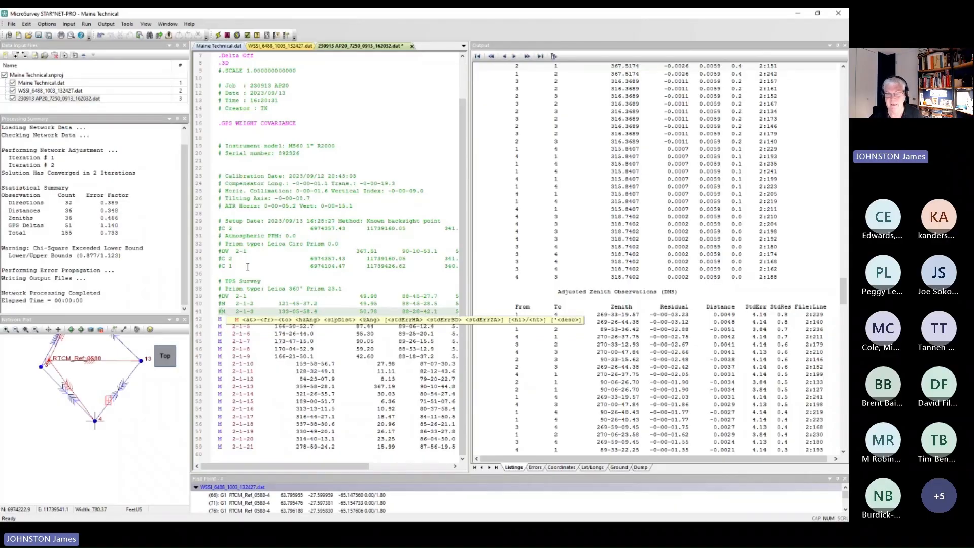
pyautogui.press('BackSpace')
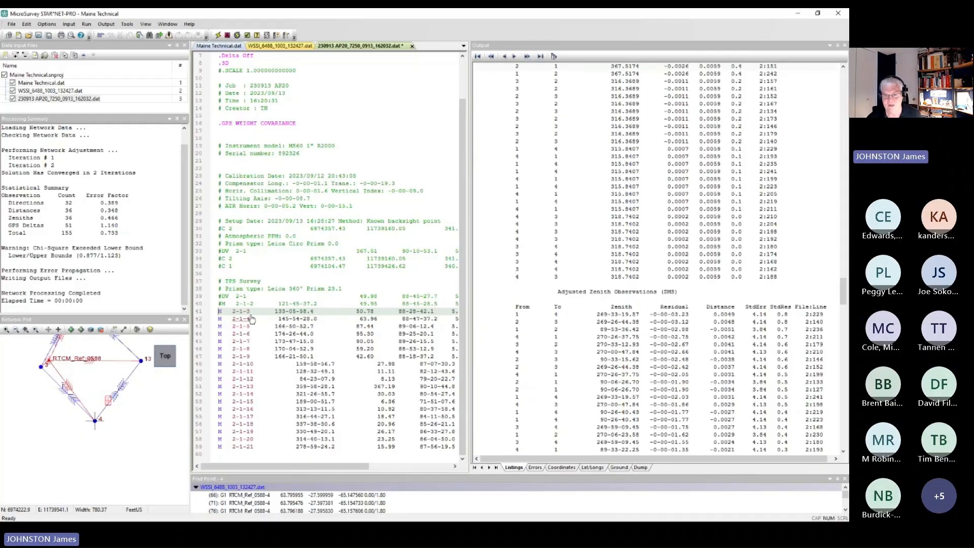
pyautogui.write('a')
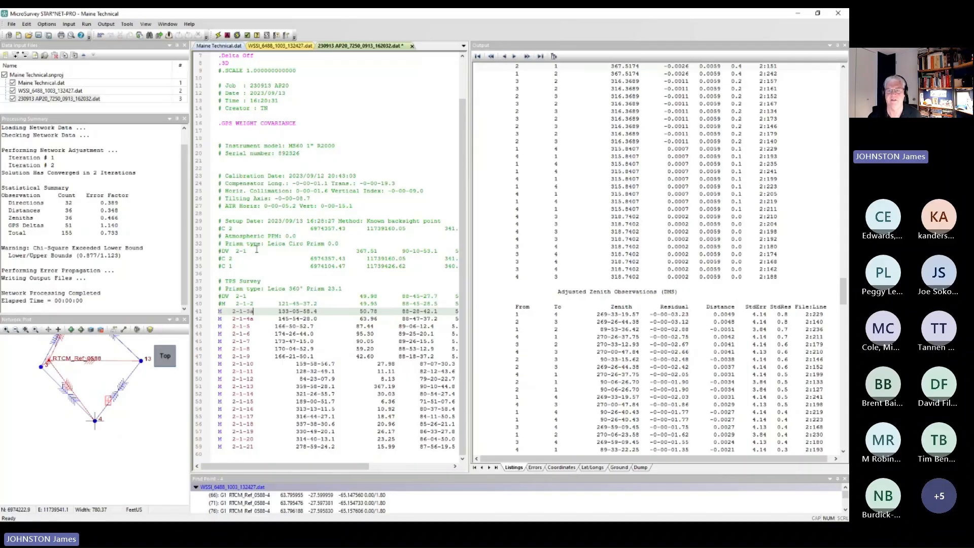
# - Rerun the adjustment with the data file changes saved and locate points 3a and 4a in the network plot
pyautogui.click(219, 34)
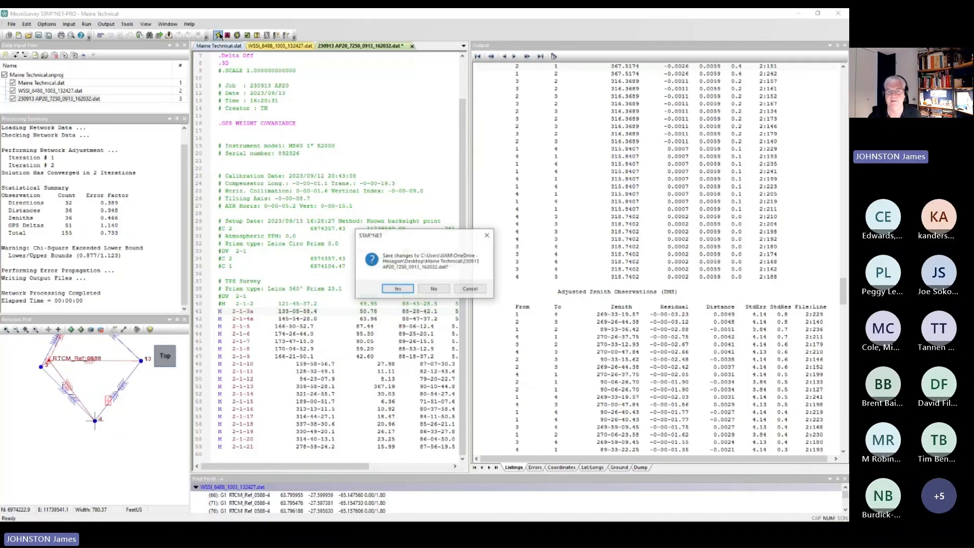
pyautogui.click(399, 289)
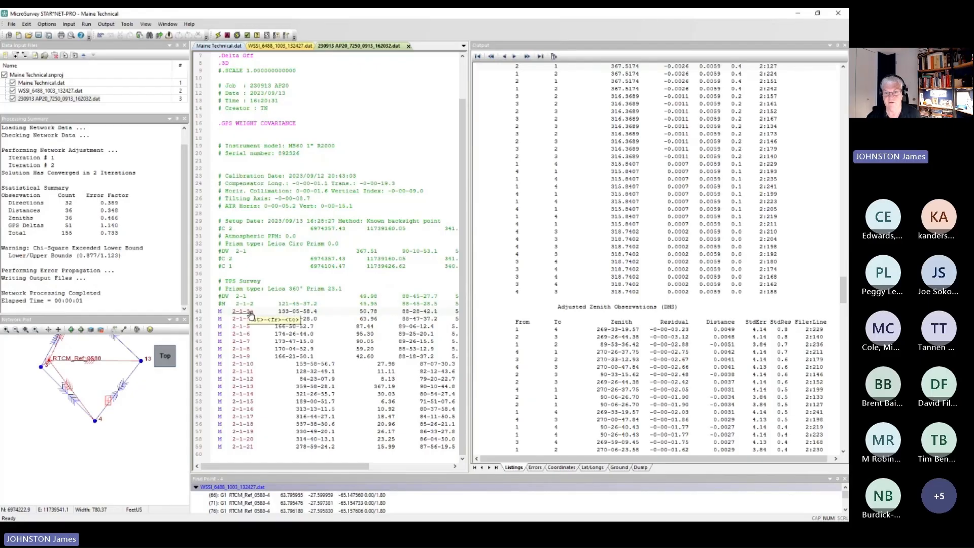
pyautogui.click(250, 315)
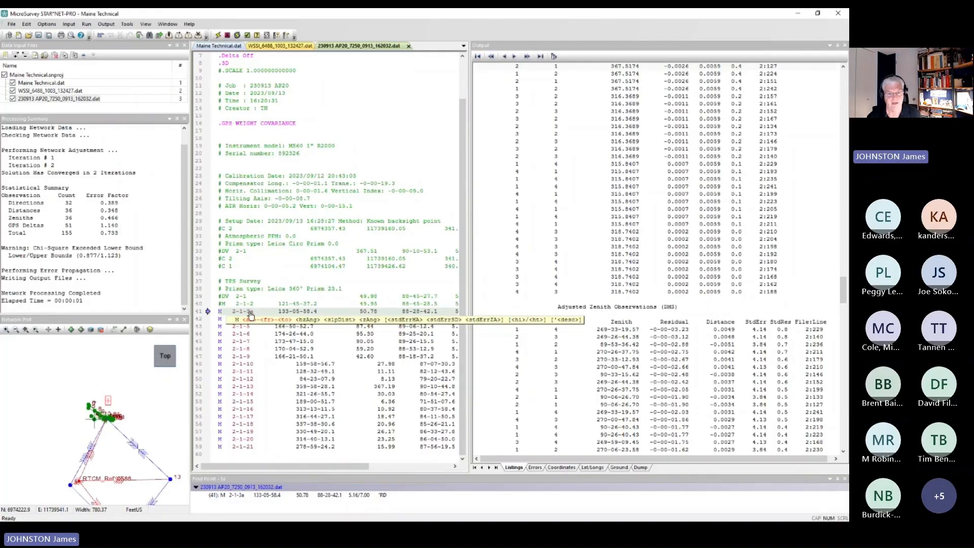
pyautogui.moveTo(71, 413); pyautogui.dragTo(118, 426)
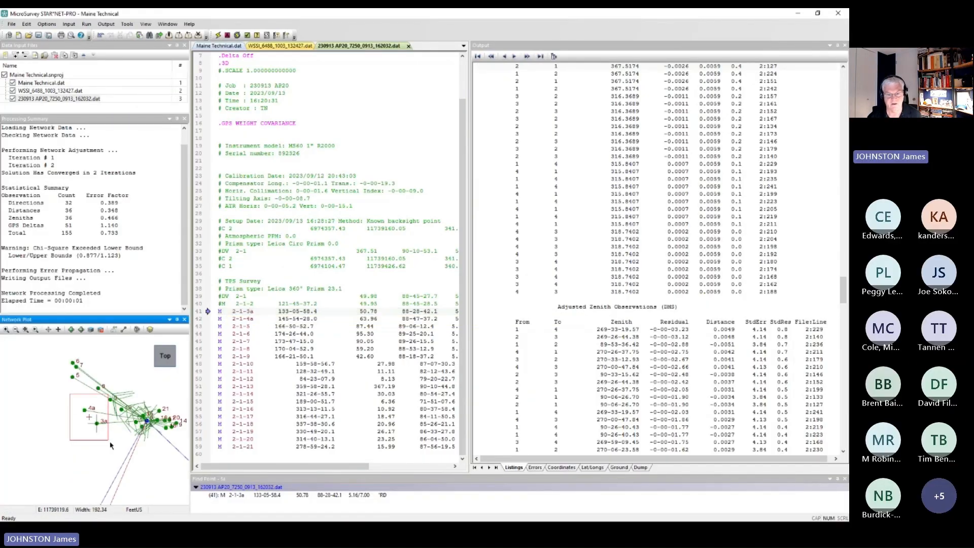
pyautogui.scroll(-4, 65, 412)
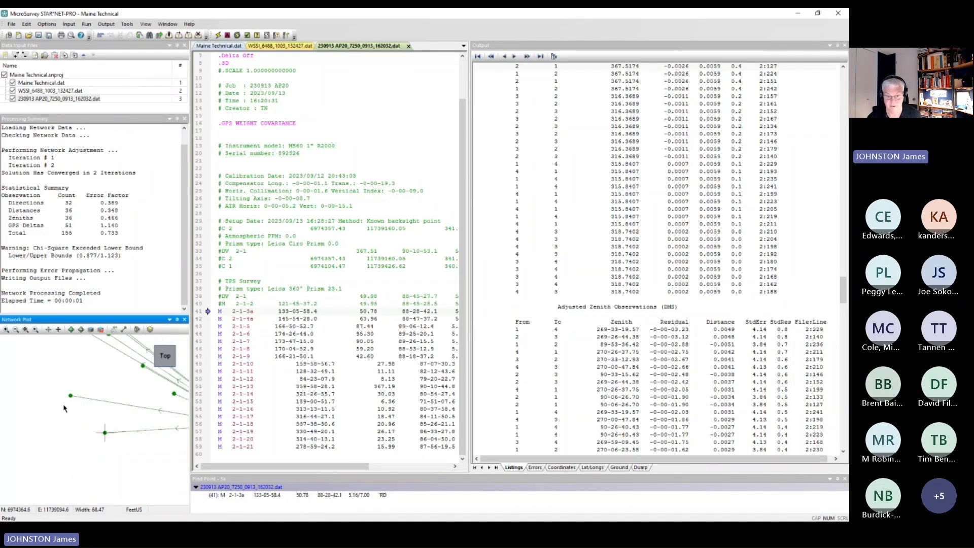
pyautogui.scroll(-1, 64, 407)
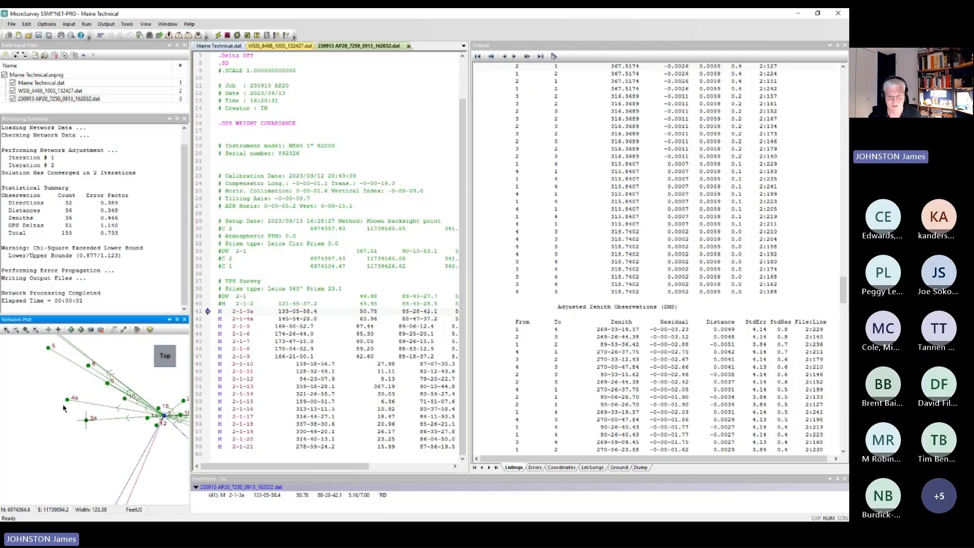
# - Compare the commented DV 2-1 and M 2-1-2 lines under TPS Survey and reactivate both observations
pyautogui.click(223, 297)
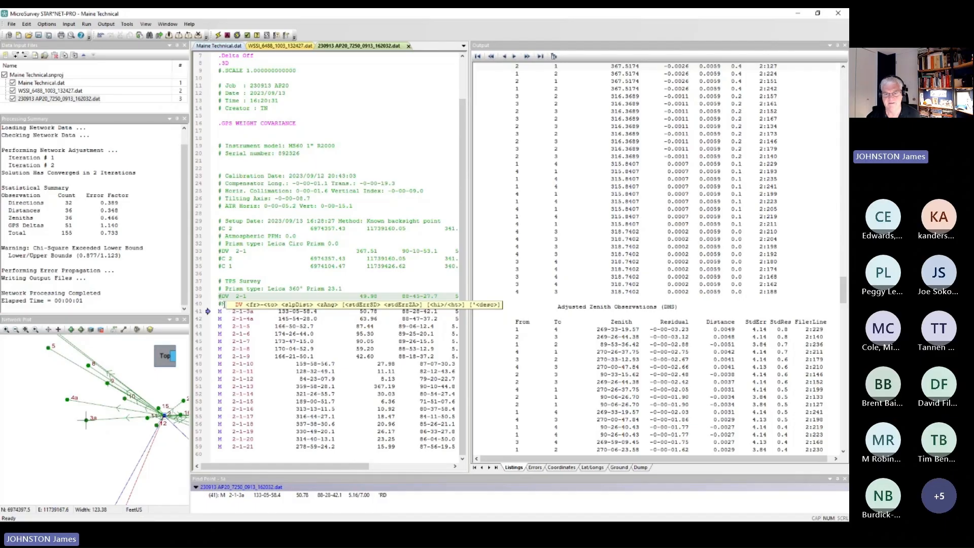
pyautogui.click(228, 303)
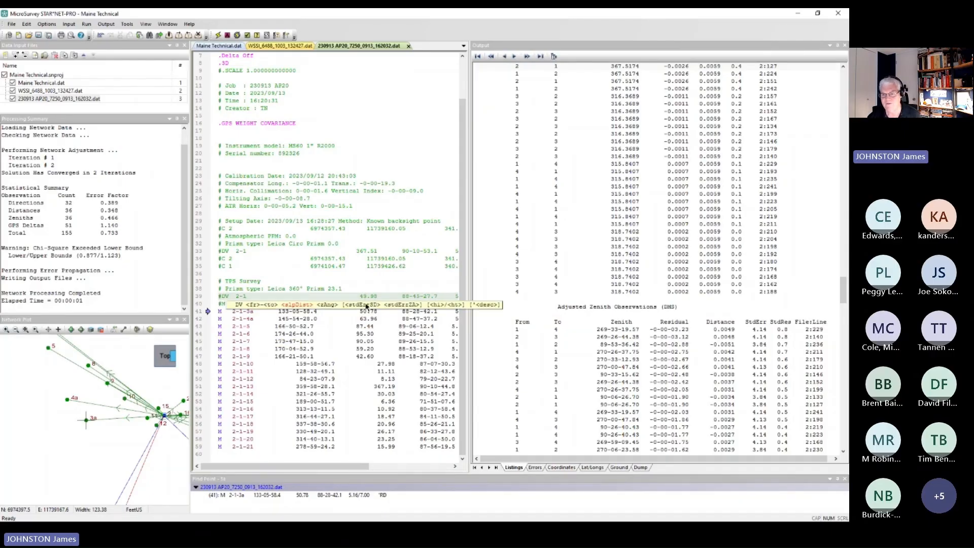
pyautogui.click(365, 333)
pyautogui.click(365, 303)
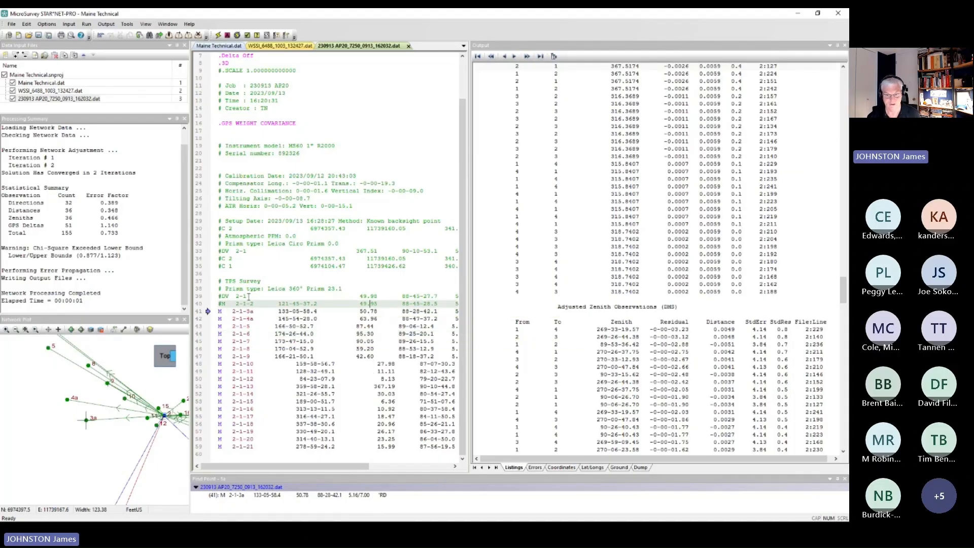
pyautogui.click(254, 341)
pyautogui.click(247, 296)
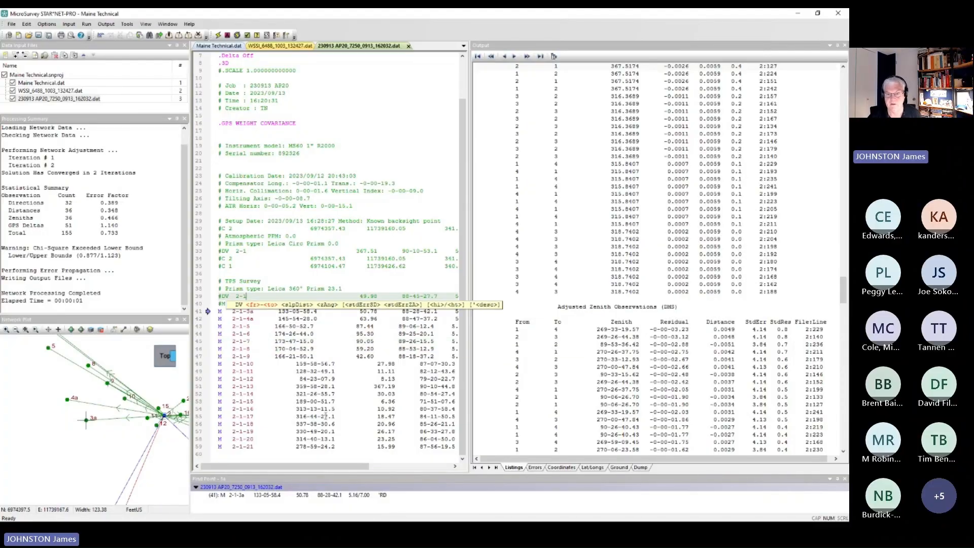
pyautogui.click(222, 296)
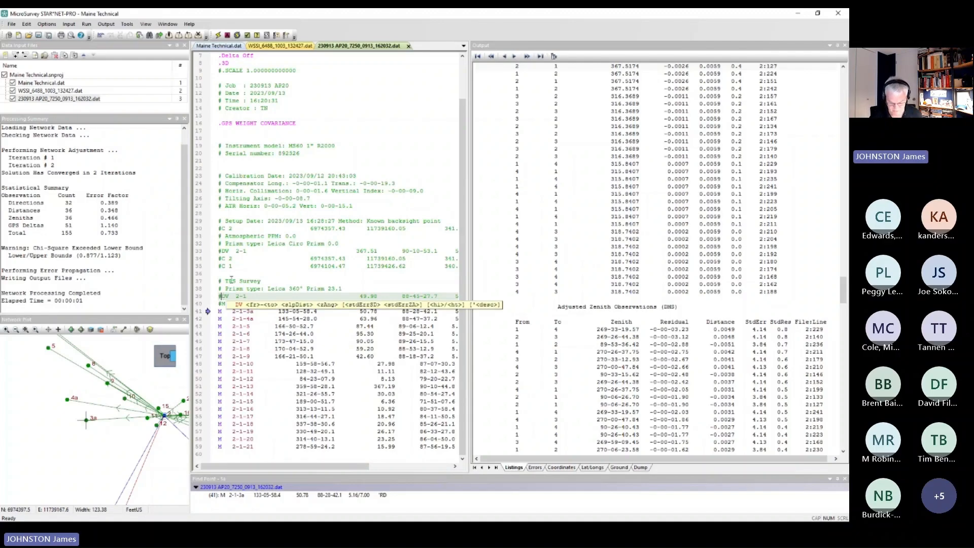
pyautogui.press('BackSpace')
pyautogui.press('Down')
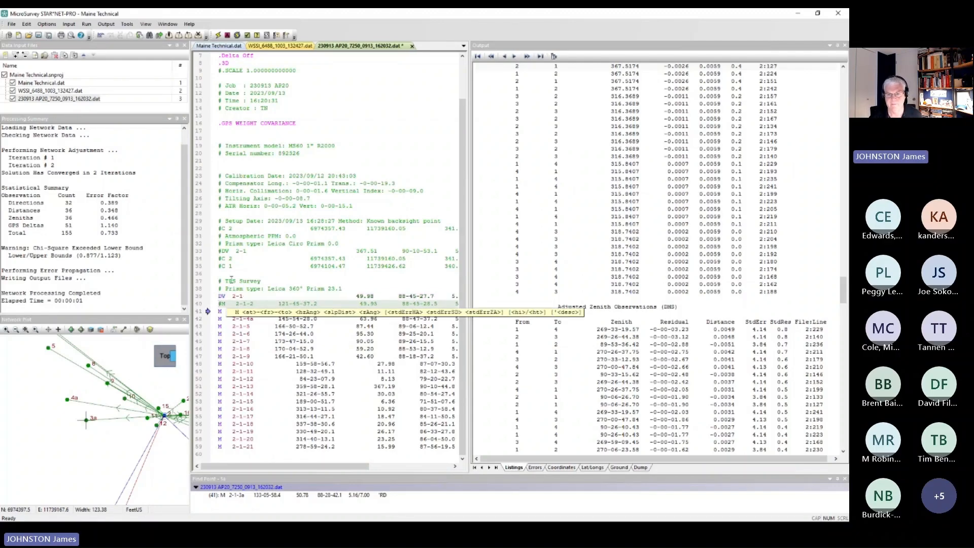
pyautogui.press('Delete')
# - Rename the target point to Z in the DV 2-1 and M 2-1-2 lines under TPS Survey and rerun the adjustment with the changes saved
pyautogui.click(243, 294)
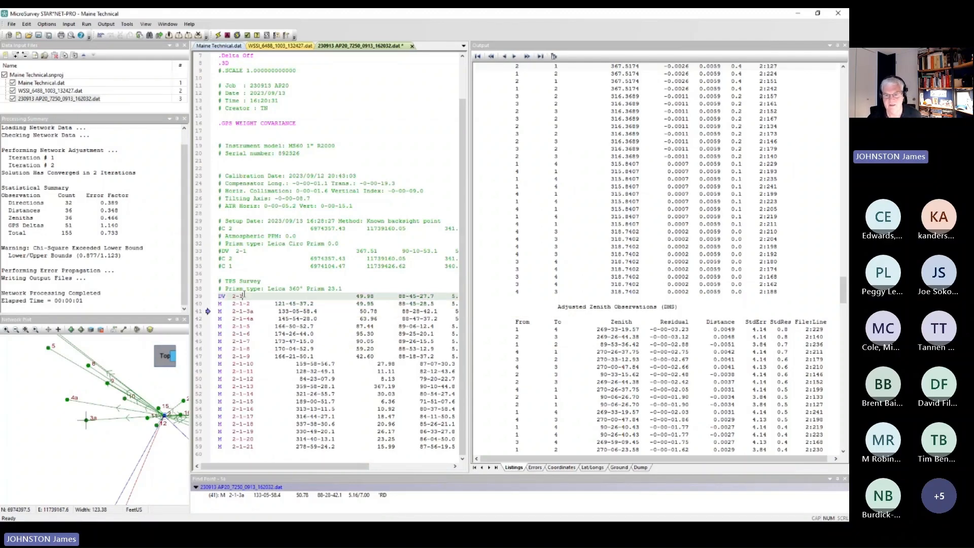
pyautogui.press('BackSpace')
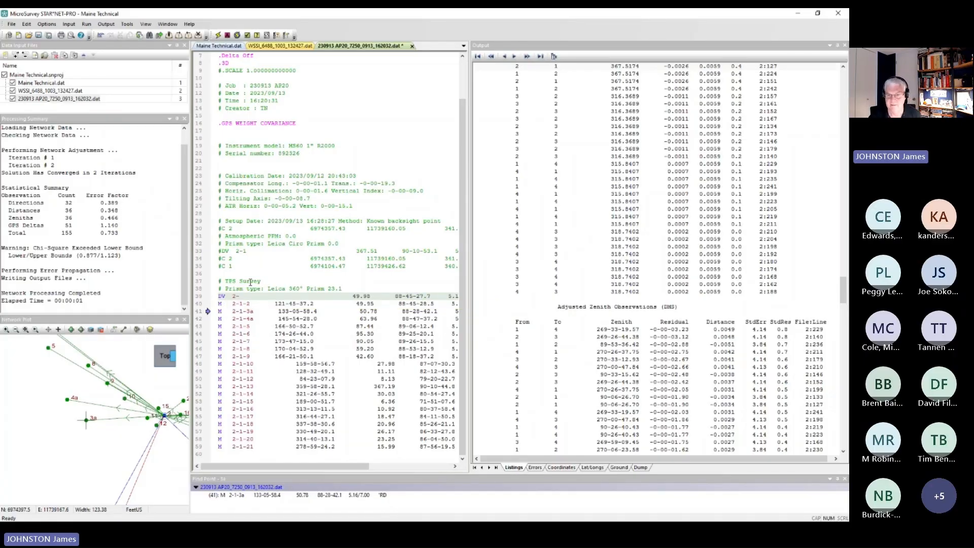
pyautogui.write('2')
pyautogui.press('Down')
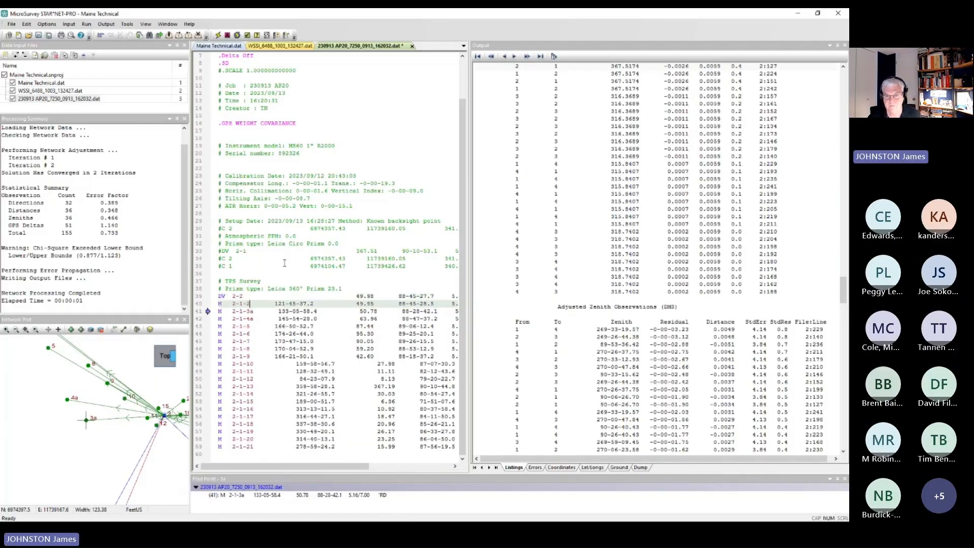
pyautogui.press('BackSpace')
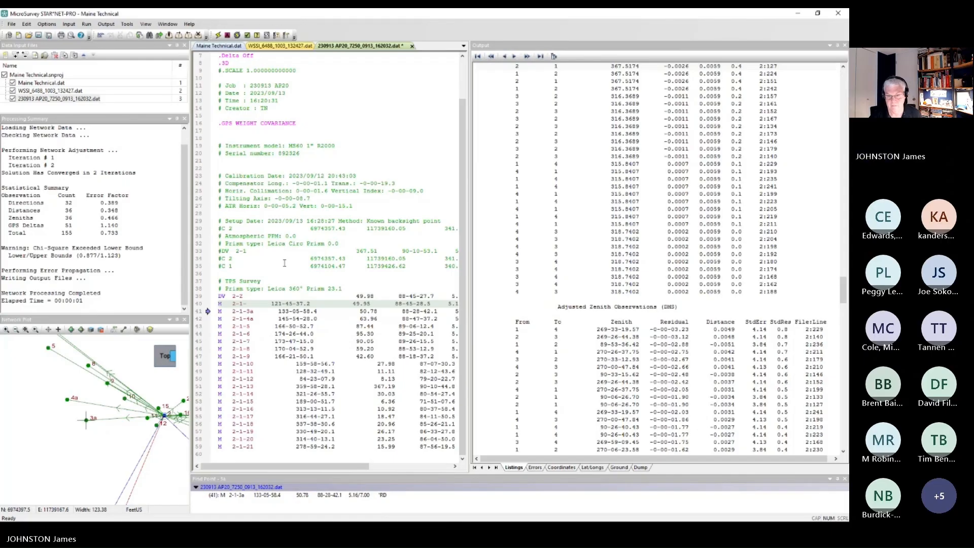
pyautogui.write('2')
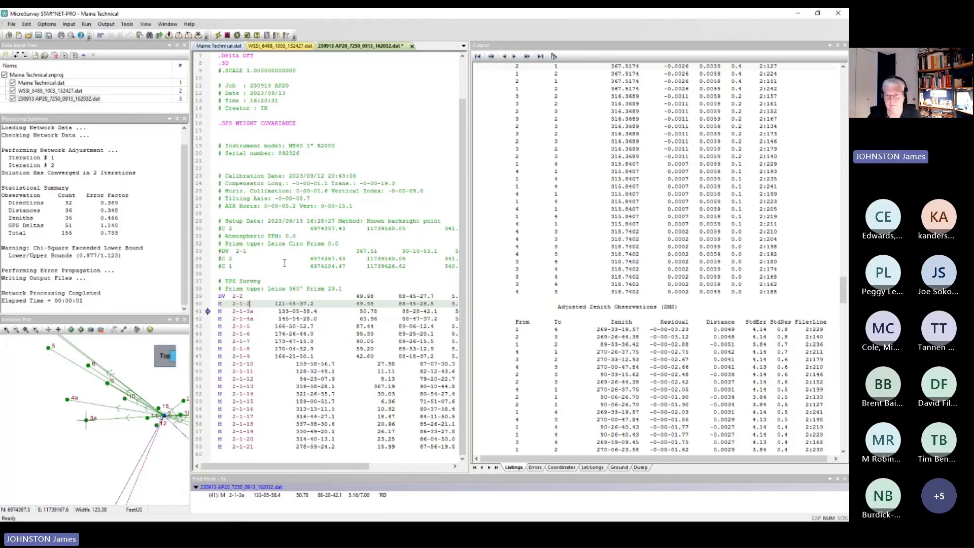
pyautogui.click(218, 35)
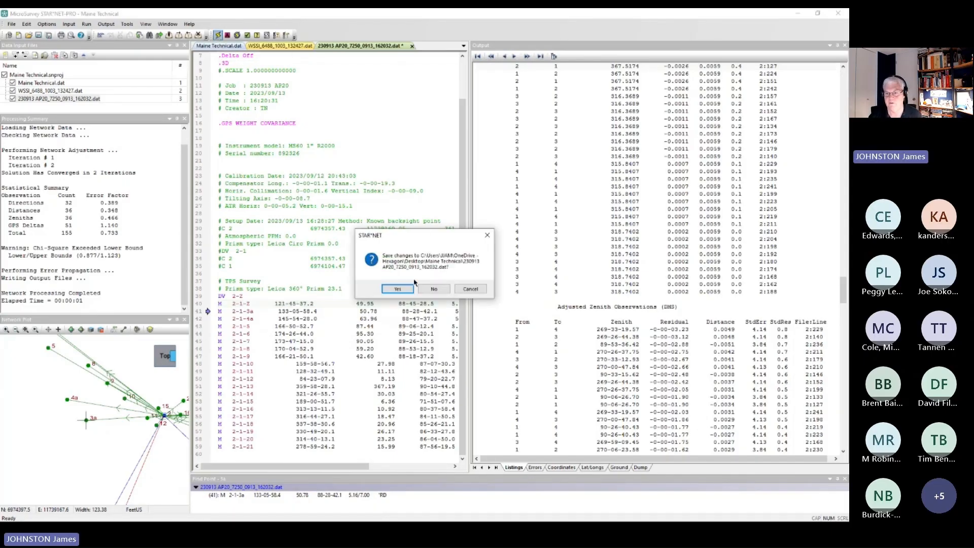
pyautogui.click(397, 289)
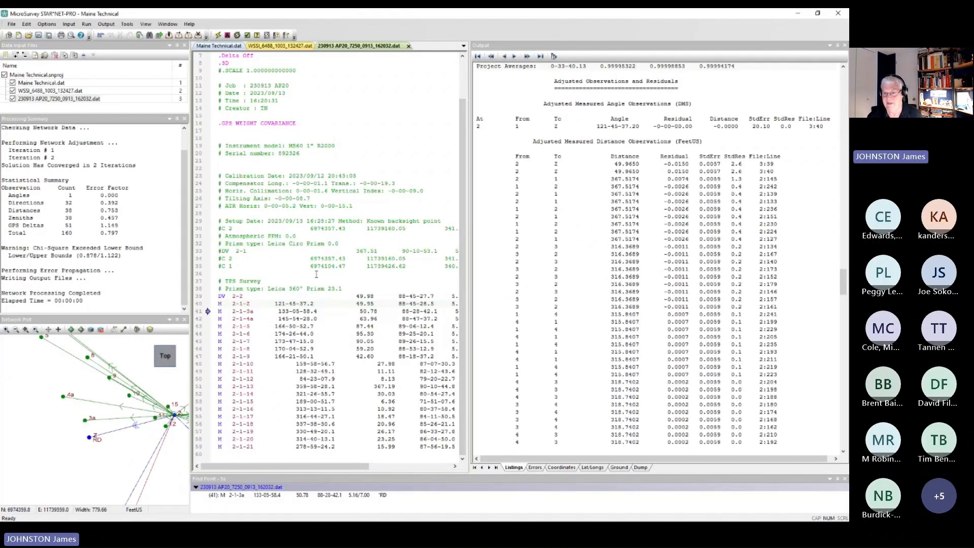
# - Reactivate the commented DV 2-1 backsight observation on line 33 and rerun the adjustment with the data file saved
pyautogui.click(228, 252)
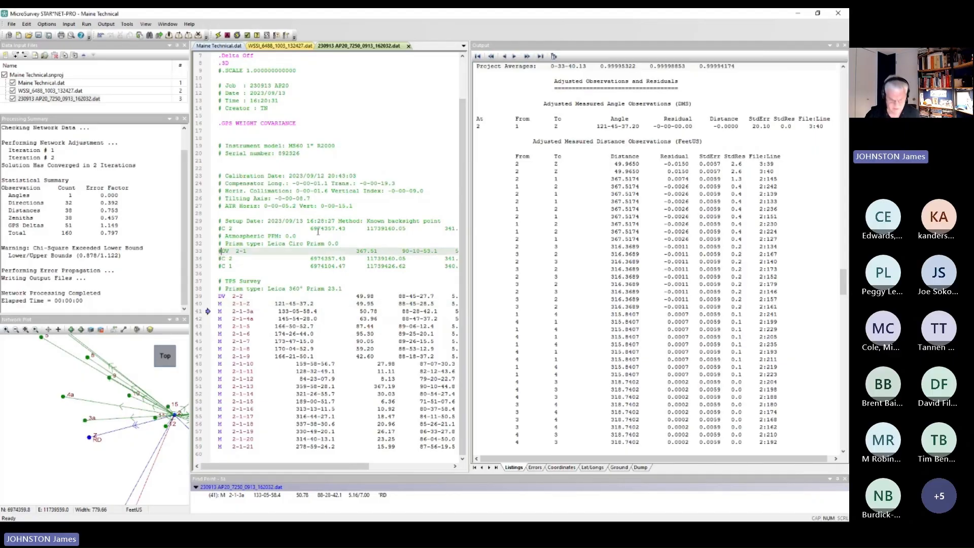
pyautogui.press('BackSpace')
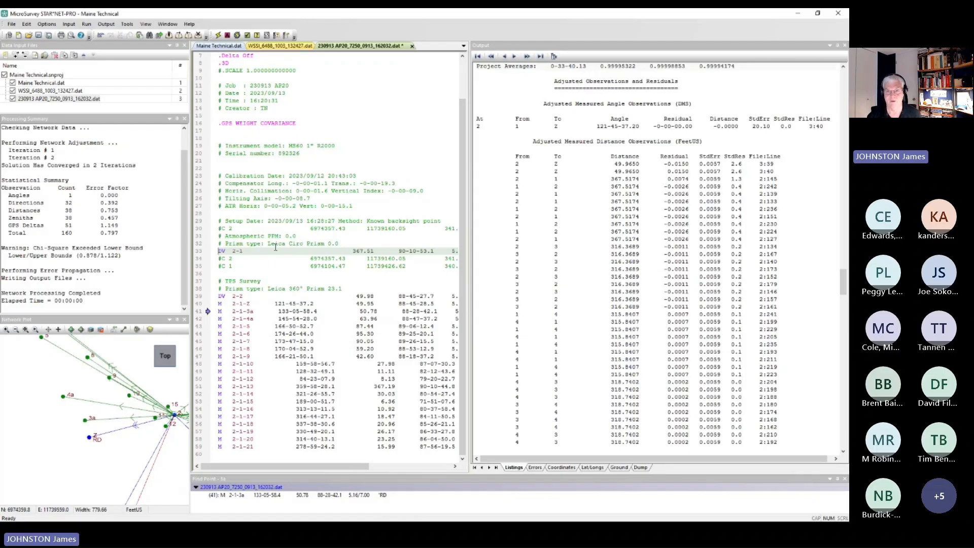
pyautogui.click(222, 36)
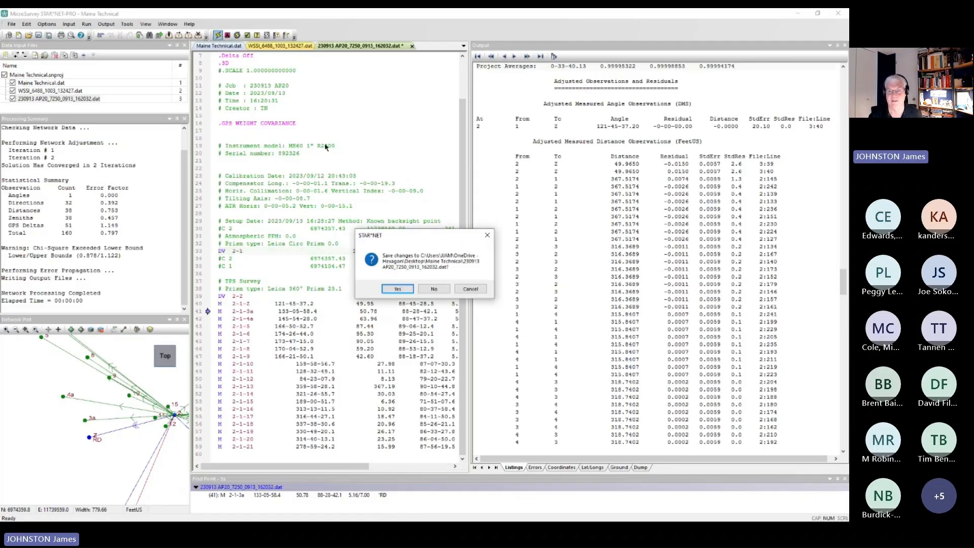
pyautogui.click(405, 289)
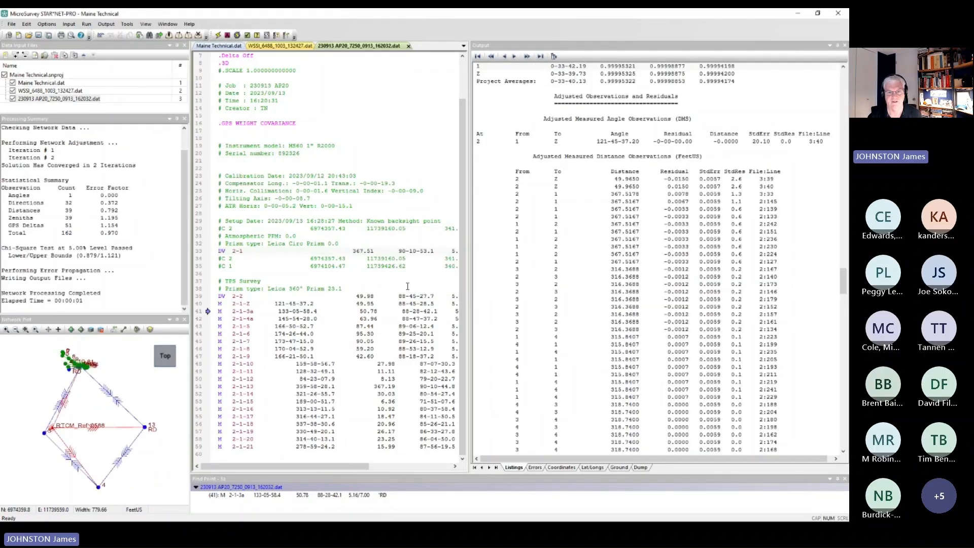
# - Review the total error factor and chi-square bounds in the processing summary, and inspect the sideshot cluster around point 2 in the network plot
pyautogui.click(137, 235)
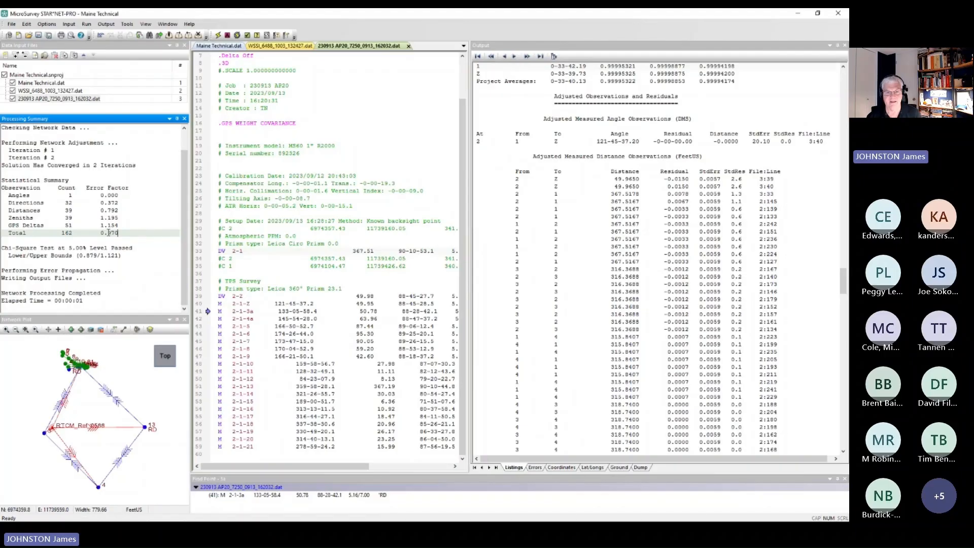
pyautogui.moveTo(122, 231); pyautogui.dragTo(101, 232)
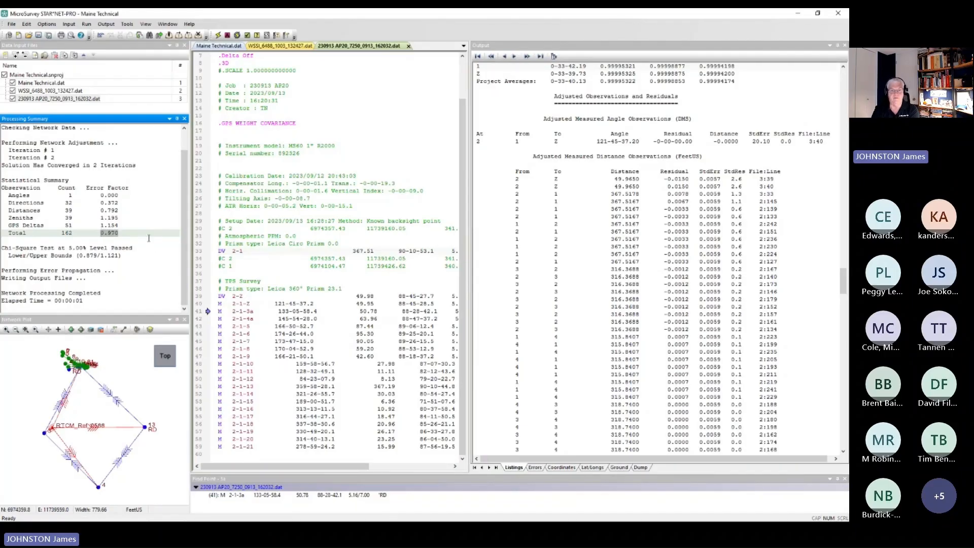
pyautogui.click(116, 255)
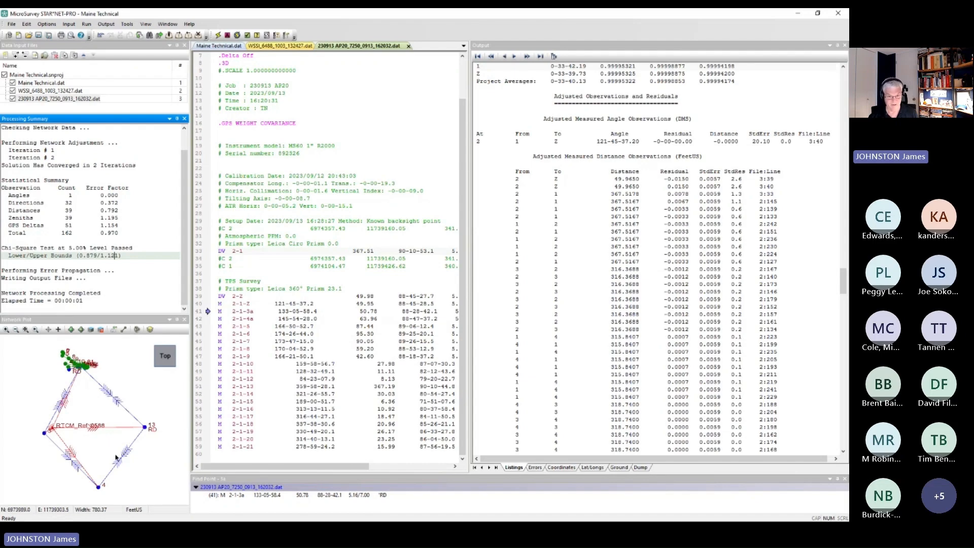
pyautogui.moveTo(55, 343); pyautogui.dragTo(102, 388)
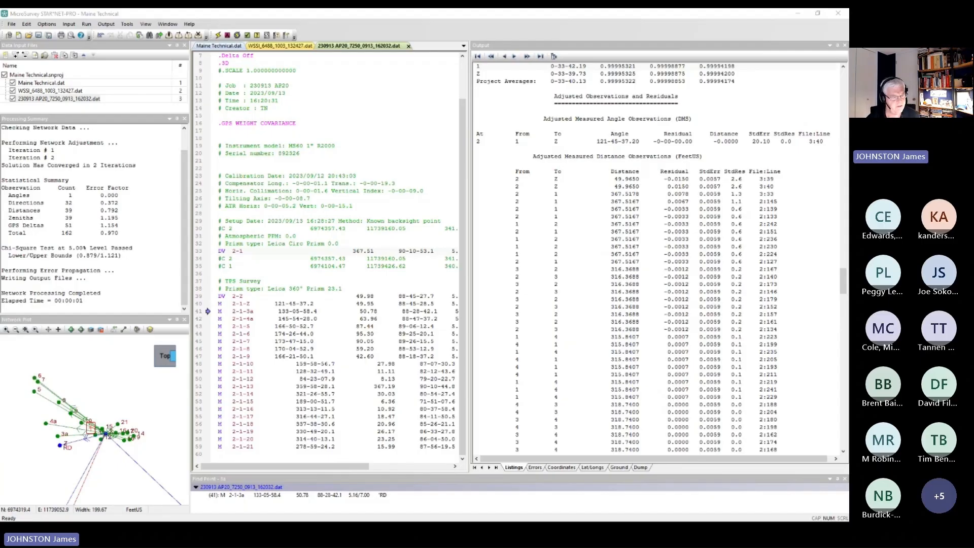
pyautogui.hotkey('alt', 'Tab')
pyautogui.click(292, 336)
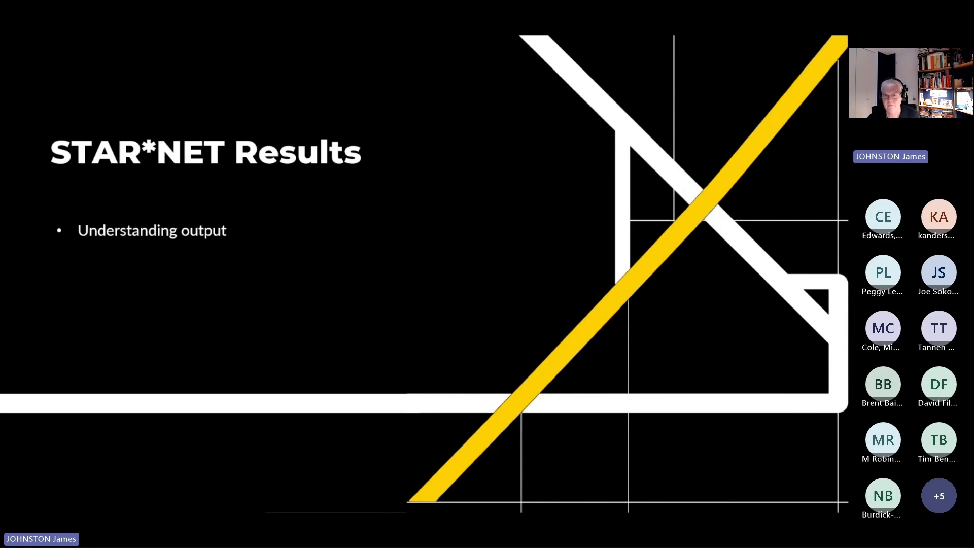
pyautogui.press('Right')
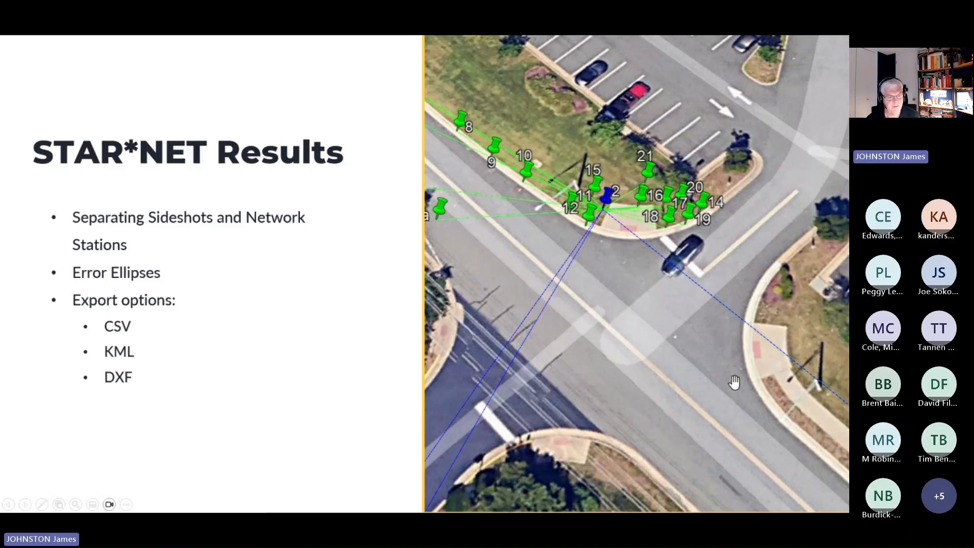
pyautogui.hotkey('alt', 'Tab')
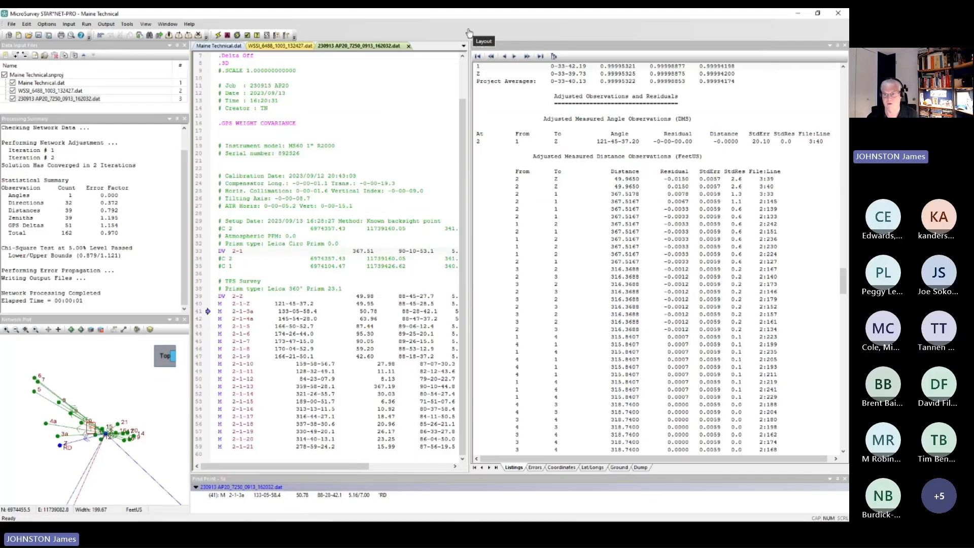
# - Open the listing index, go to Error Propagation and examine the Station Coordinate Standard Deviations for RTCM_Ref_0588 and stations 2 and 3
pyautogui.click(553, 56)
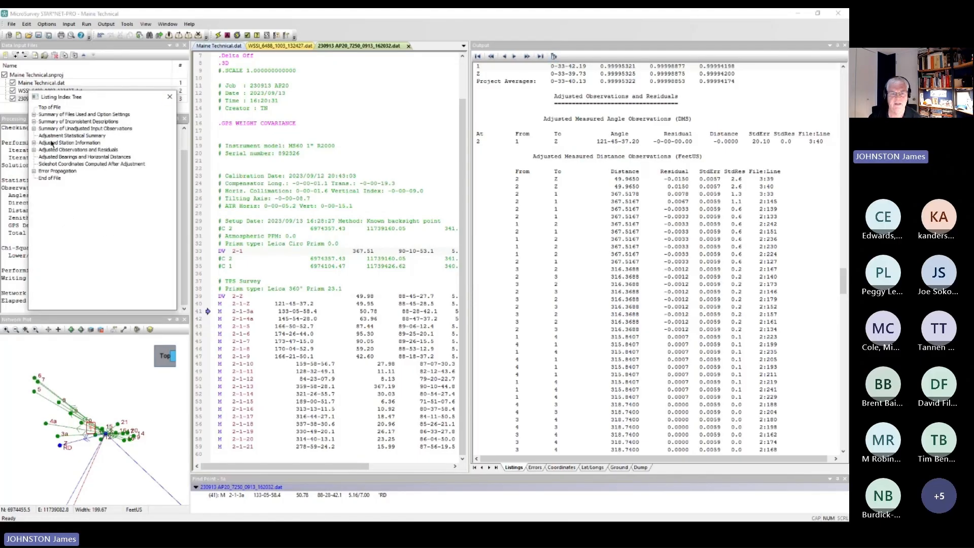
pyautogui.click(34, 171)
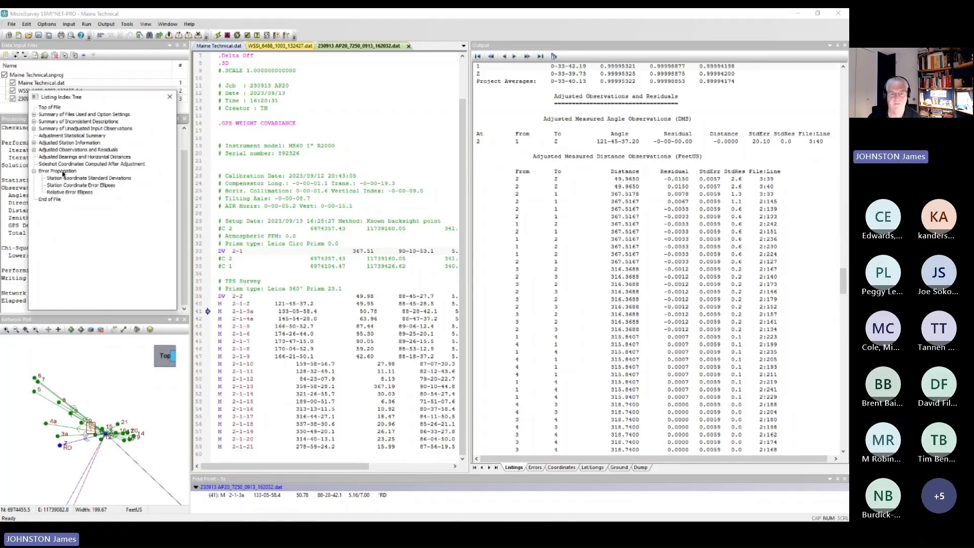
pyautogui.click(62, 172)
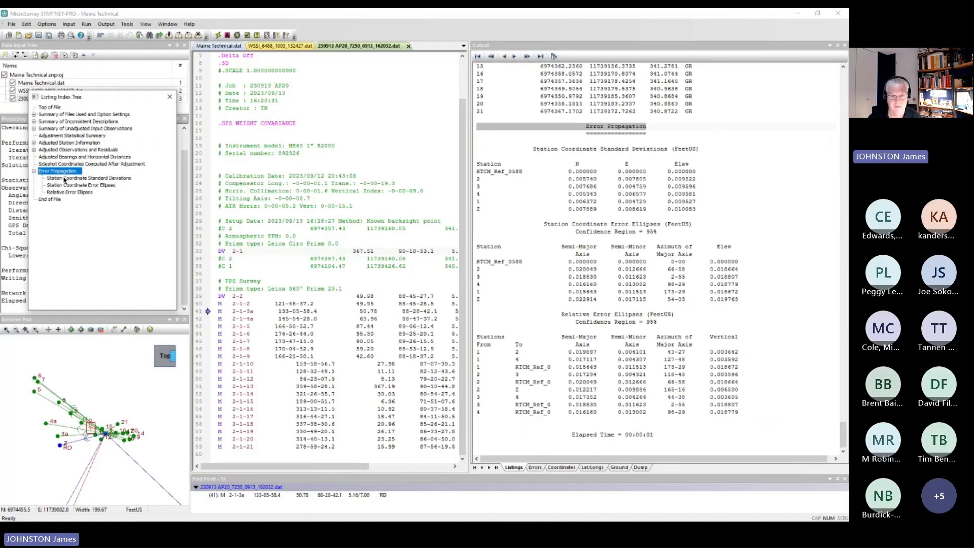
pyautogui.click(64, 179)
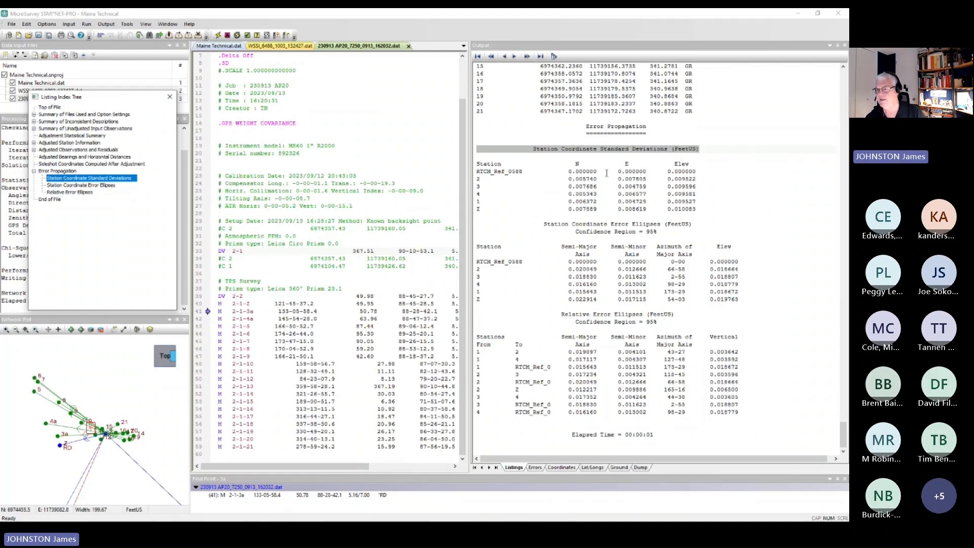
pyautogui.click(605, 172)
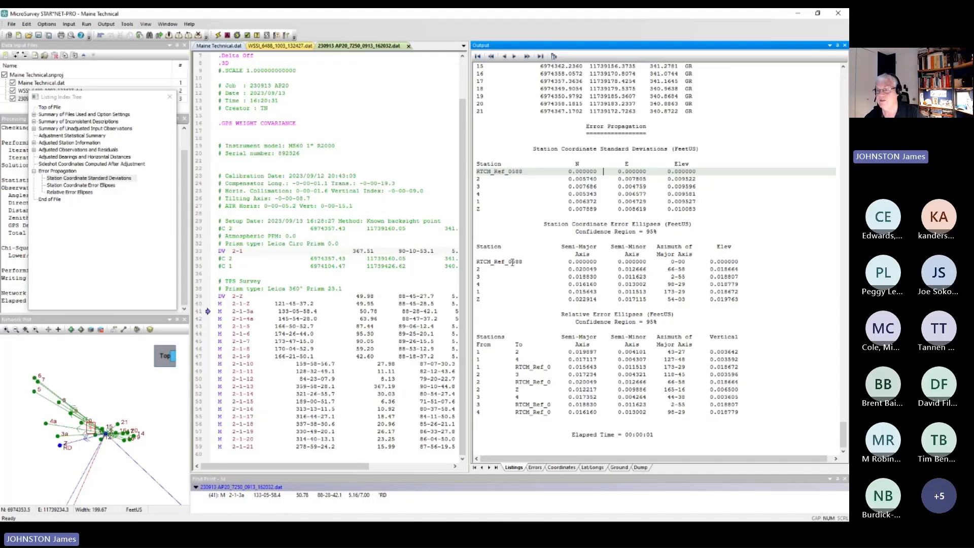
pyautogui.press('Down')
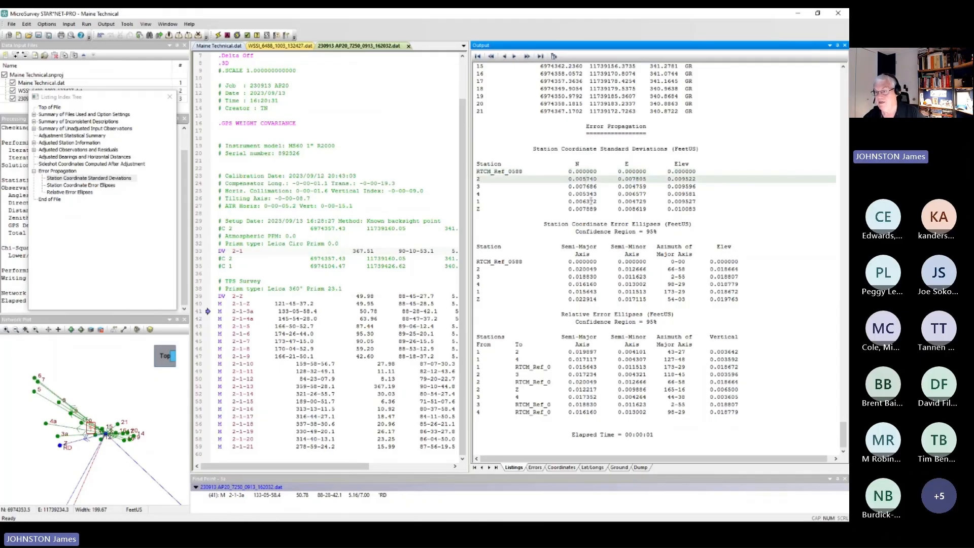
pyautogui.press('Down')
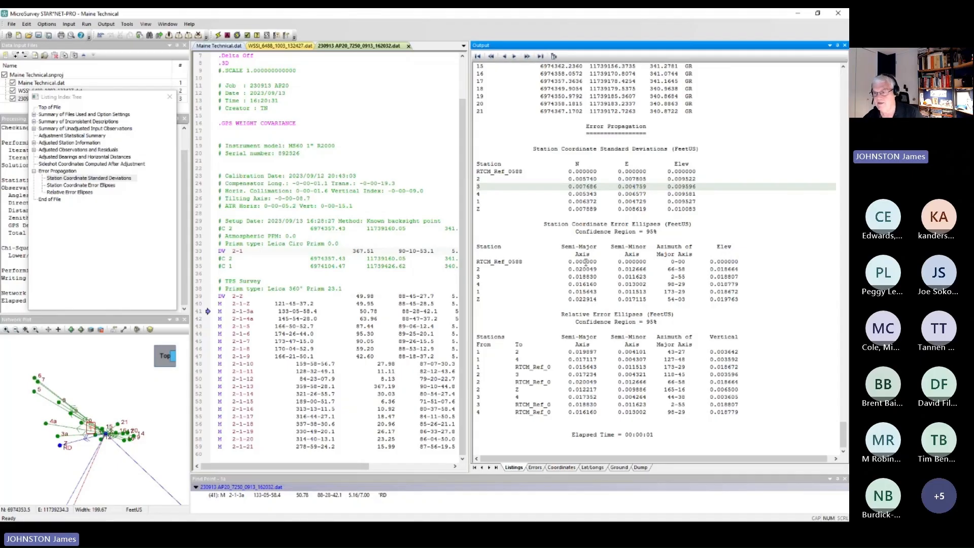
# - Examine the station coordinate error ellipse of station 2 and the relative error ellipses from station 1 to 2 and 4
pyautogui.click(586, 262)
pyautogui.press('Down')
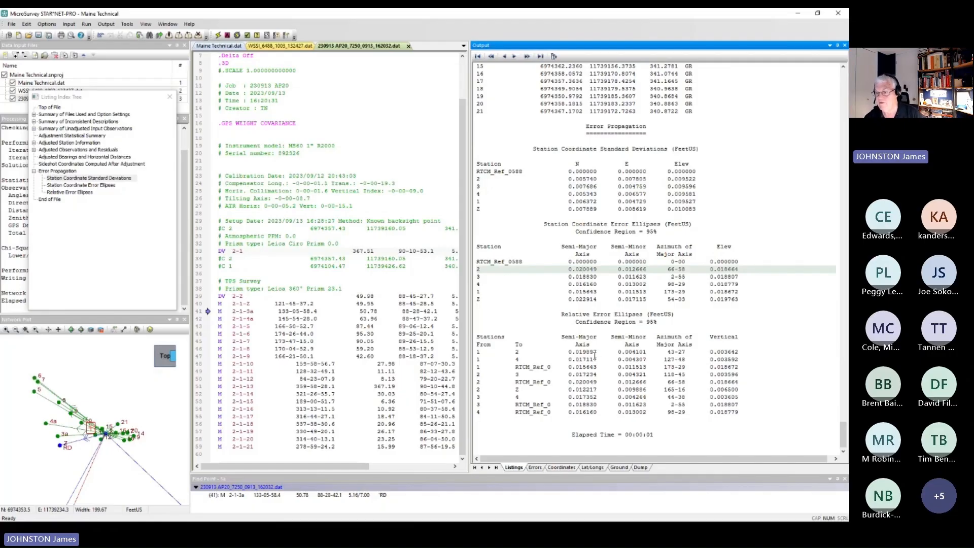
pyautogui.click(592, 352)
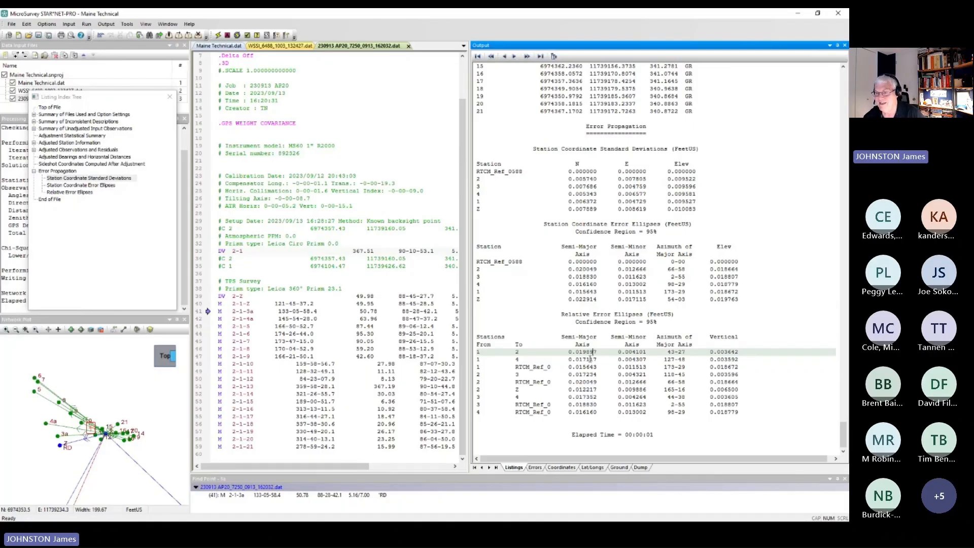
pyautogui.click(589, 359)
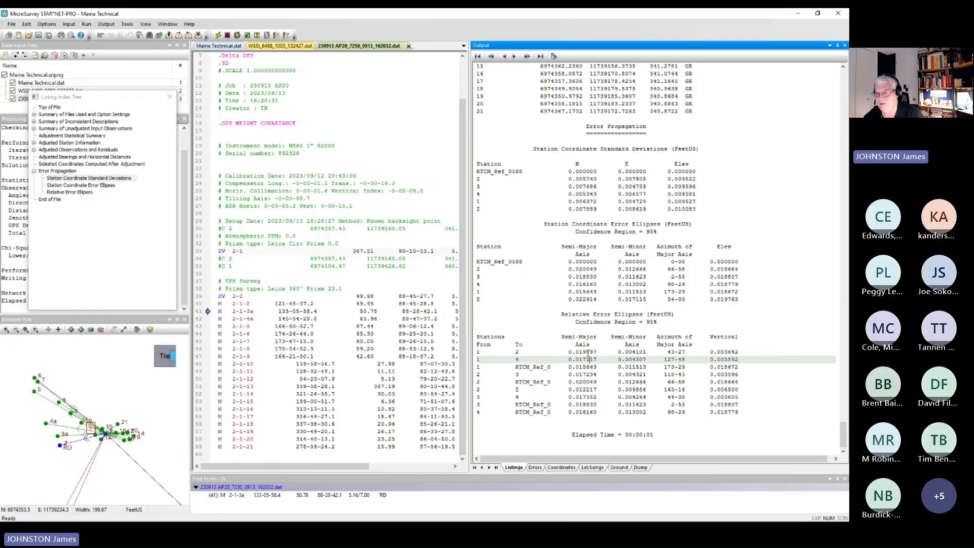
pyautogui.click(589, 351)
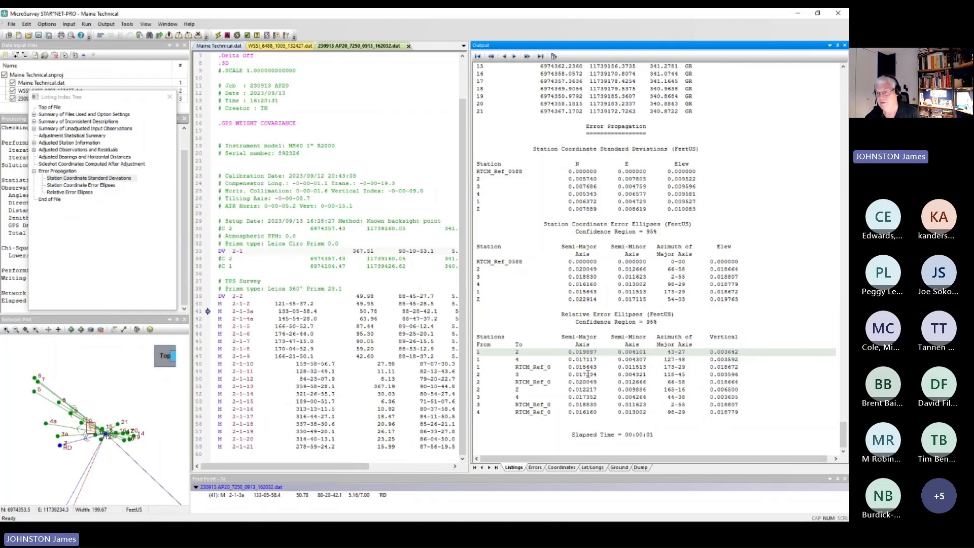
# - Locate the Sideshot Coordinates Computed After Adjustment in the listing and check the row for point 3a
pyautogui.click(687, 140)
pyautogui.scroll(10, 686, 140)
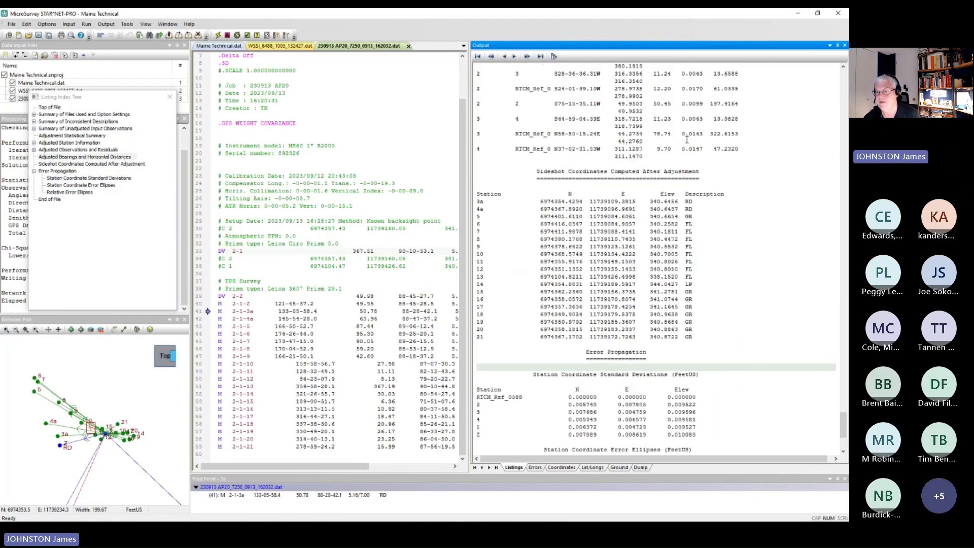
pyautogui.click(643, 200)
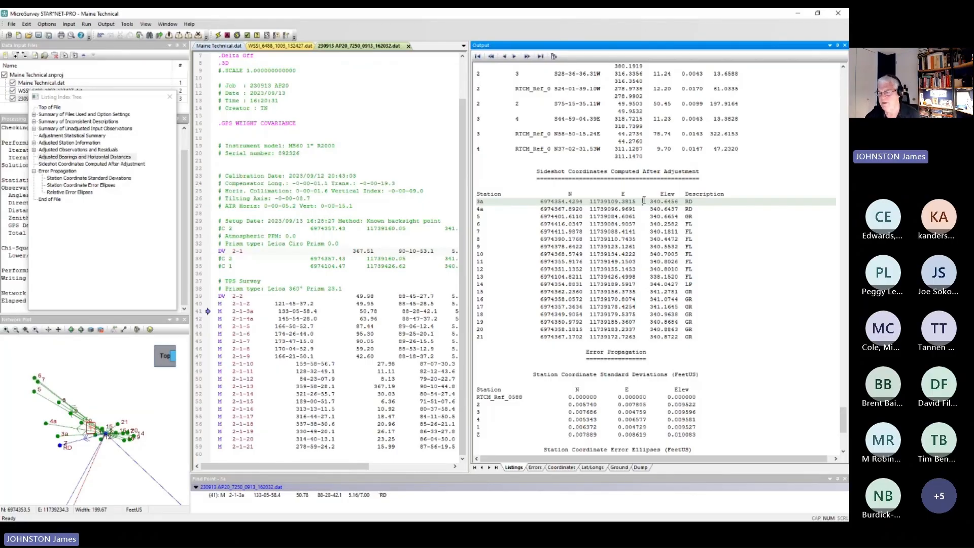
# - View the adjusted coordinates output, highlighting RTCM_Ref_0588 and stations 2 to 4, and separately the rows from point 1 through 21
pyautogui.click(561, 467)
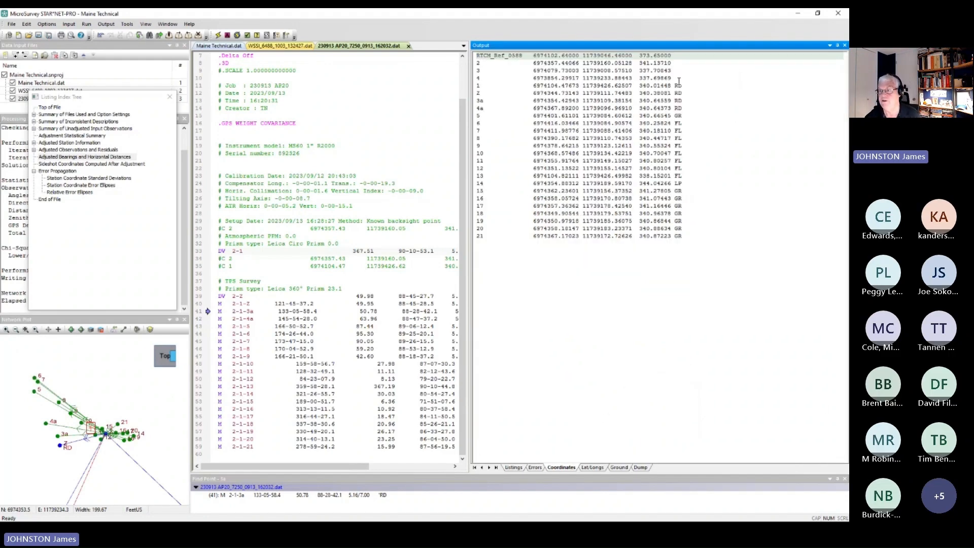
pyautogui.moveTo(673, 78); pyautogui.dragTo(476, 55)
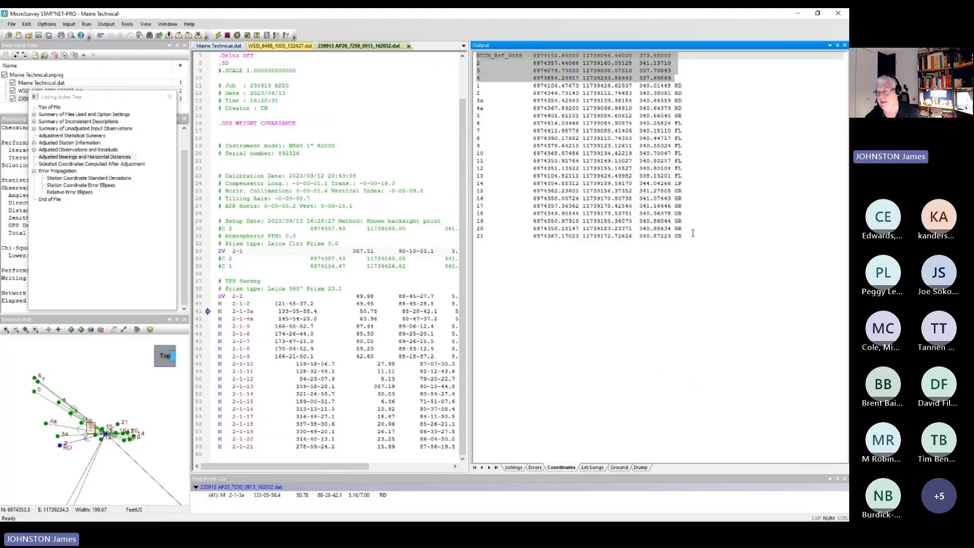
pyautogui.moveTo(692, 233); pyautogui.dragTo(477, 86)
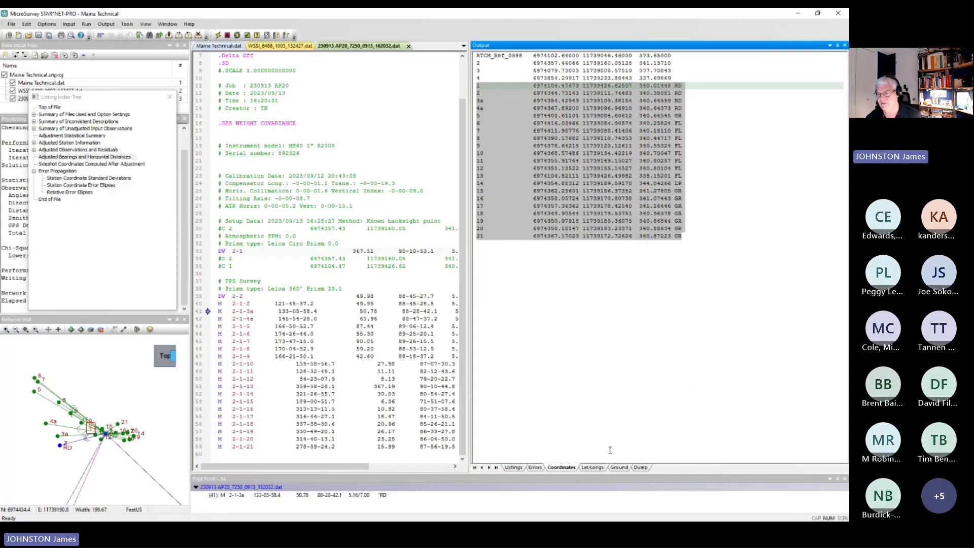
pyautogui.click(570, 468)
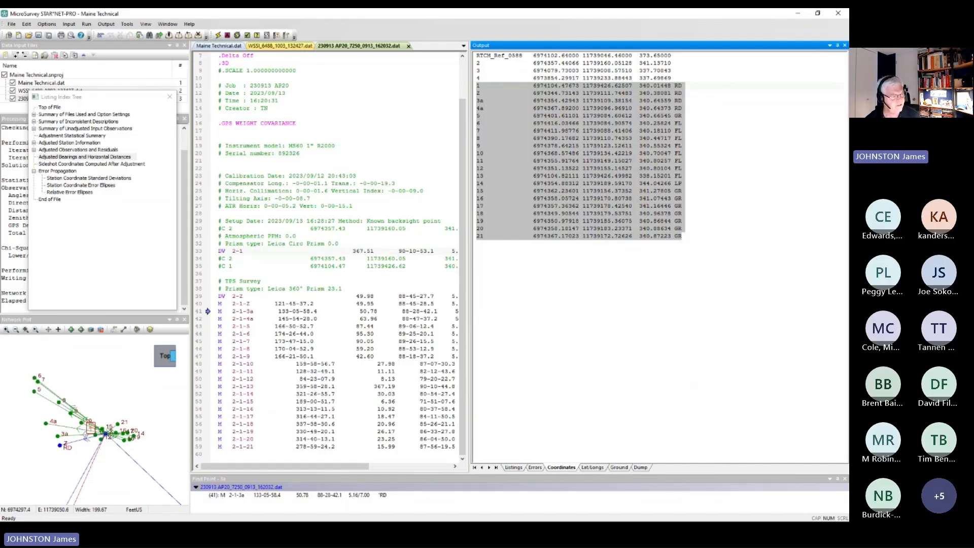
# - Switch to File Explorer and look at the Maine Technical.lst and Maine Technical.pts output files in the project folder
pyautogui.hotkey('alt', 'Tab')
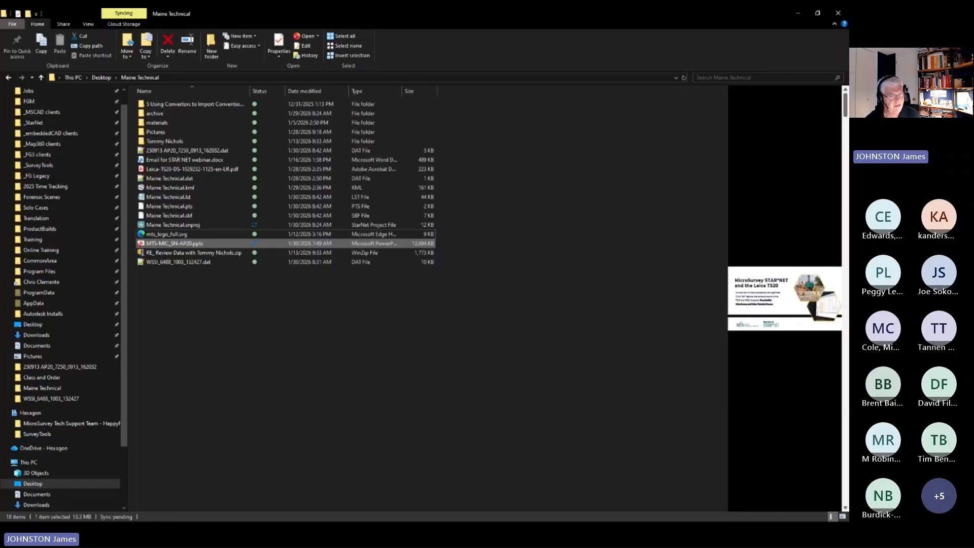
pyautogui.click(182, 197)
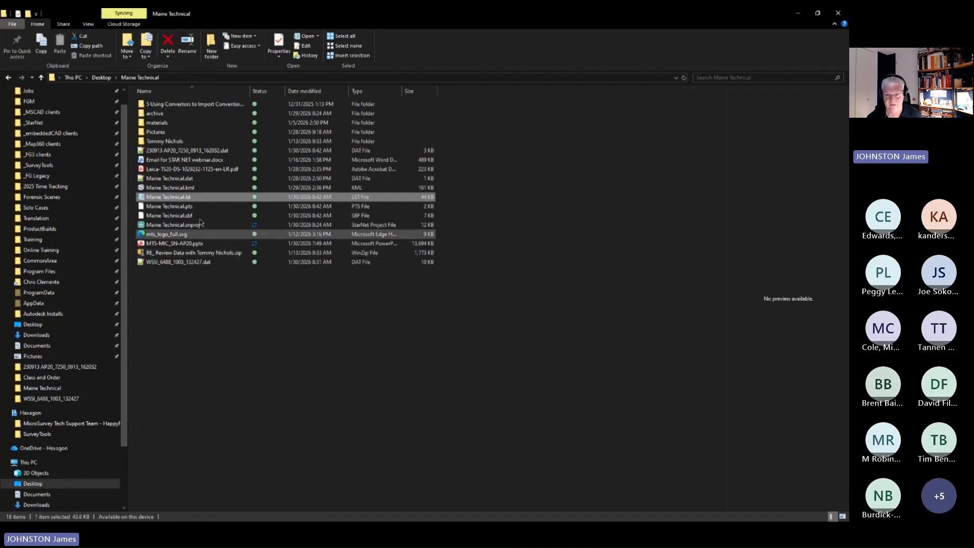
pyautogui.press('Down')
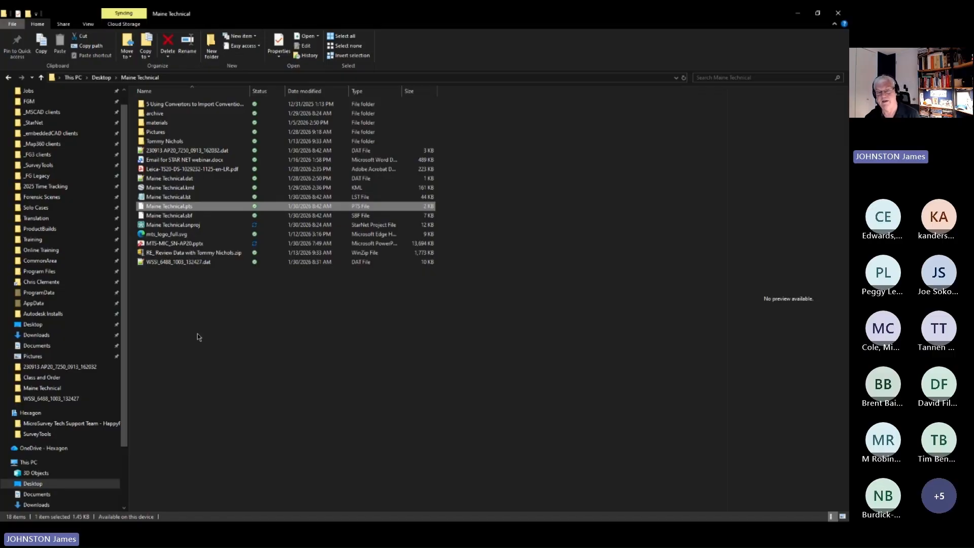
pyautogui.click(203, 198)
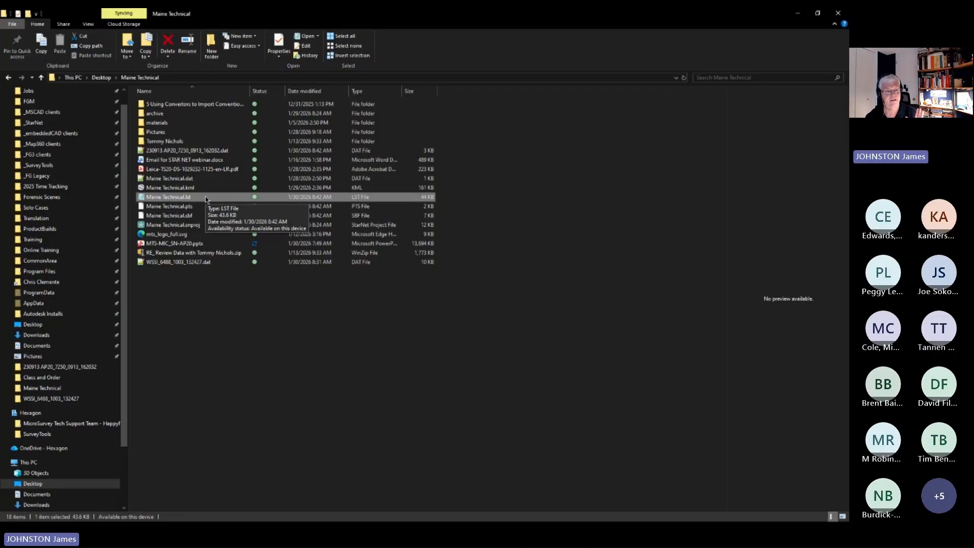
pyautogui.click(800, 15)
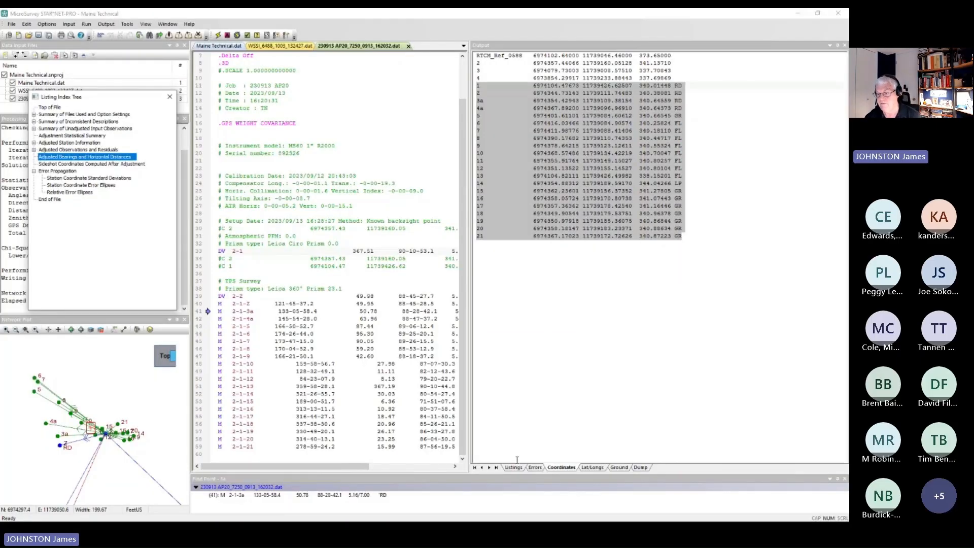
# - Return to the listing's Sideshot Coordinates Computed After Adjustment section and close the listing index
pyautogui.click(514, 467)
pyautogui.click(602, 269)
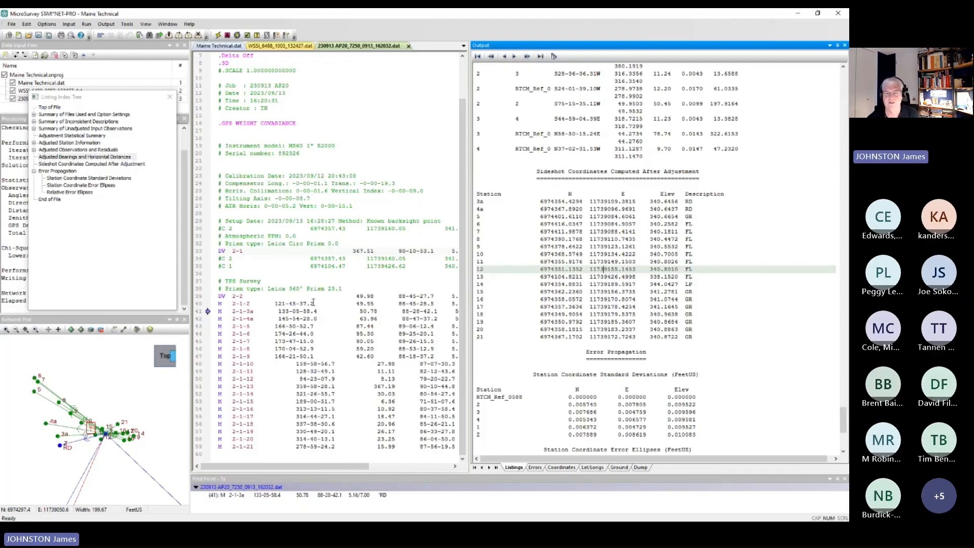
pyautogui.click(170, 96)
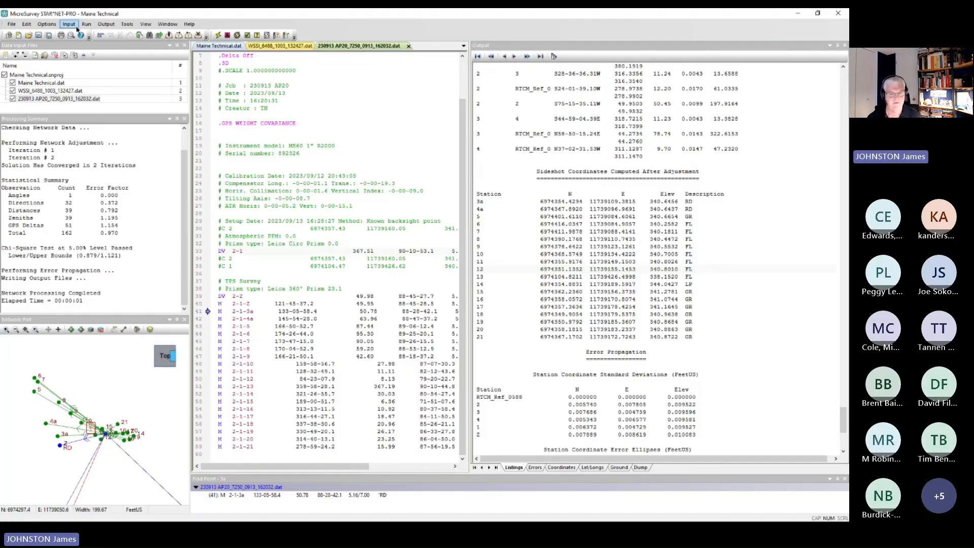
# - Export the network and sideshot stations and connections to Maine Technical.kml, clamped to ground, overwriting the existing file and opening it after export
pyautogui.click(127, 24)
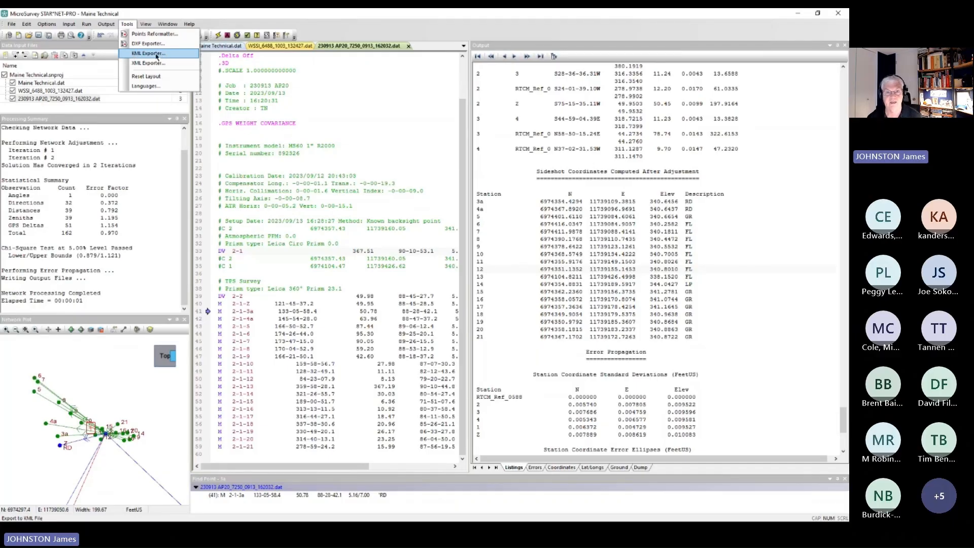
pyautogui.click(157, 57)
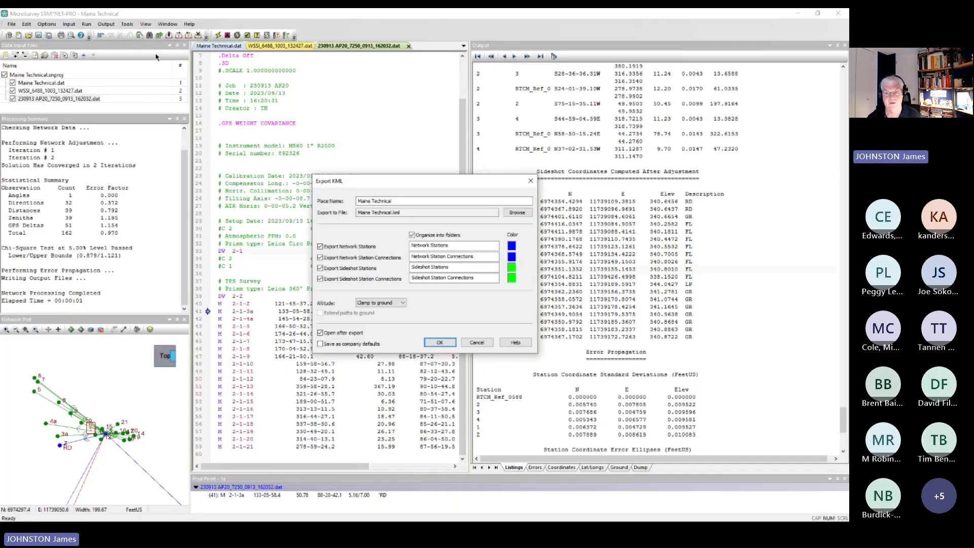
pyautogui.click(439, 344)
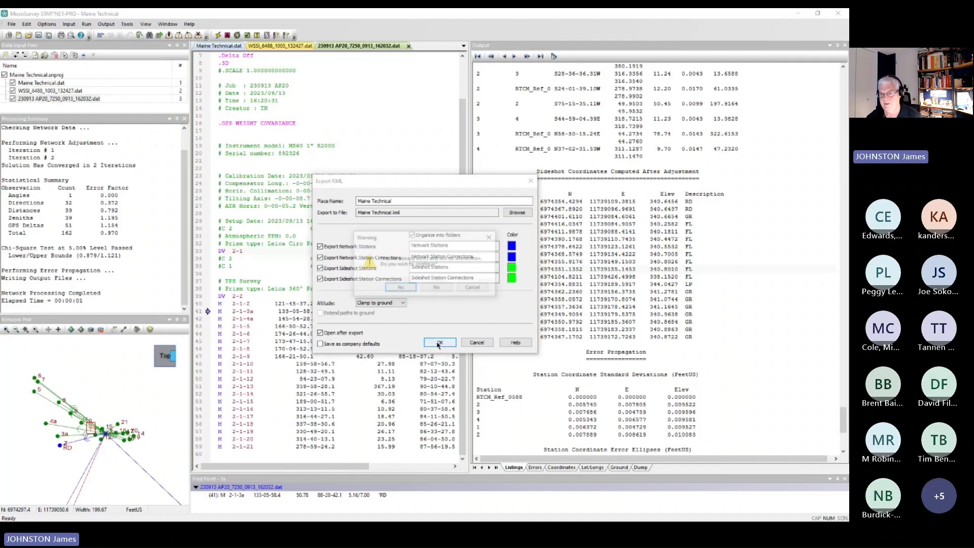
pyautogui.click(400, 288)
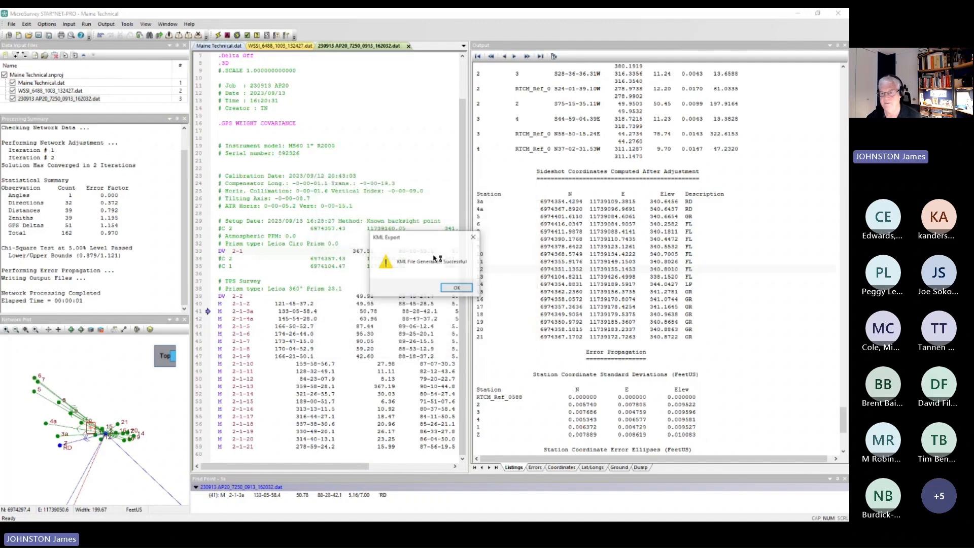
pyautogui.click(452, 285)
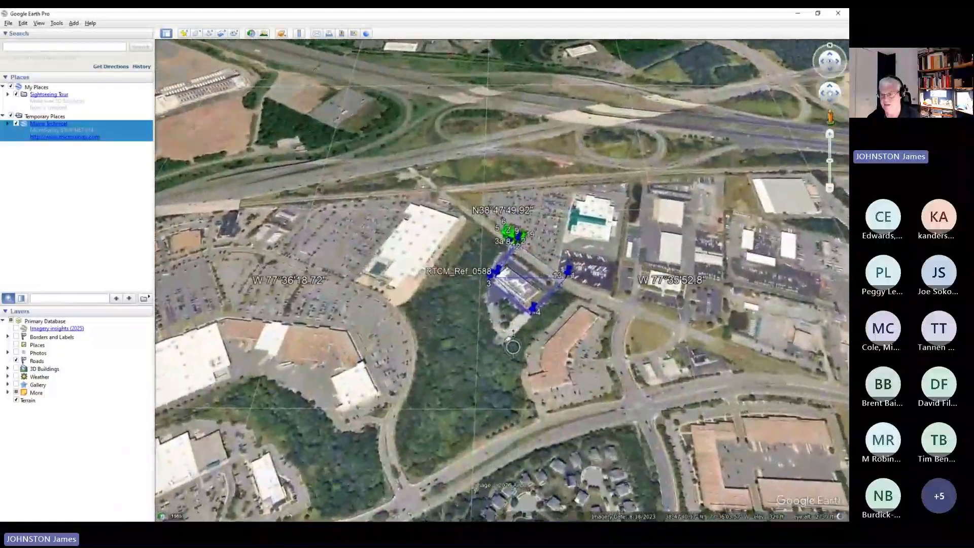
# - Examine the exported stations and sideshots along the road beside the parking lot in Google Earth, and switch to the TS20/AP20 summary slide
pyautogui.moveTo(513, 346); pyautogui.dragTo(530, 224)
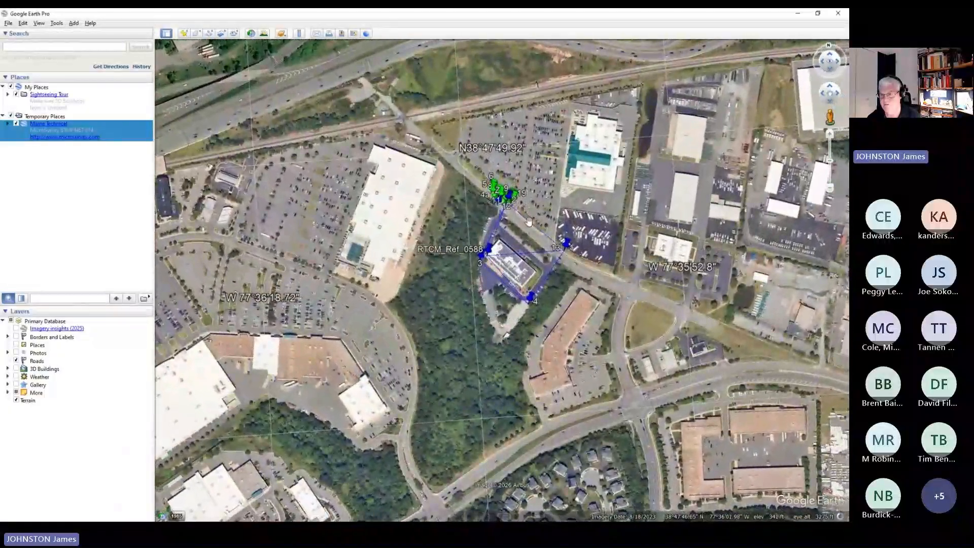
pyautogui.scroll(2, 530, 223)
pyautogui.scroll(5, 529, 222)
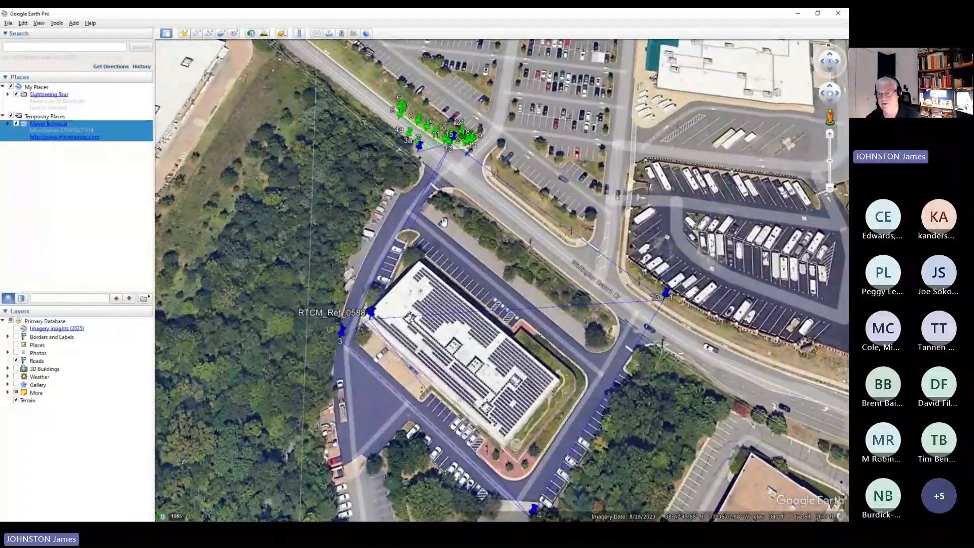
pyautogui.moveTo(445, 118); pyautogui.dragTo(442, 279)
pyautogui.scroll(2, 442, 279)
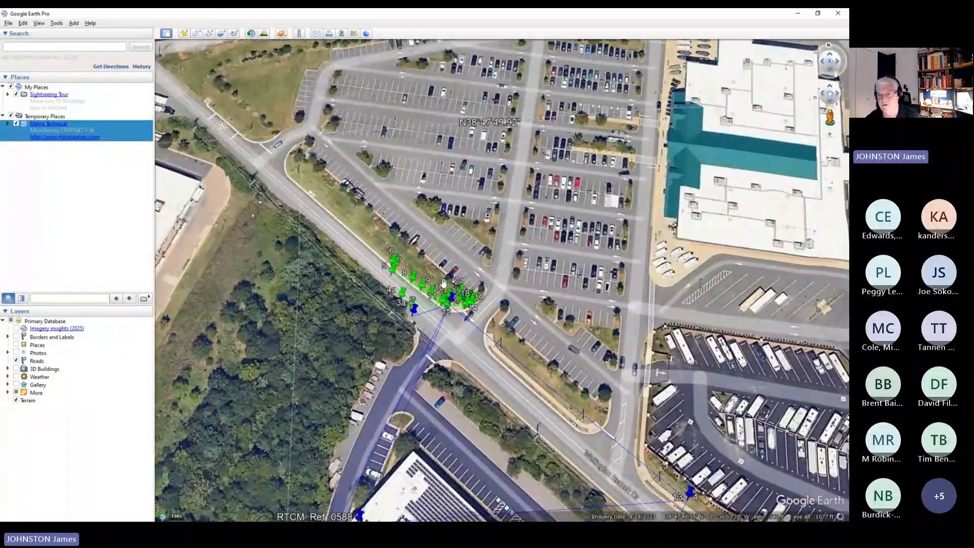
pyautogui.scroll(2, 442, 279)
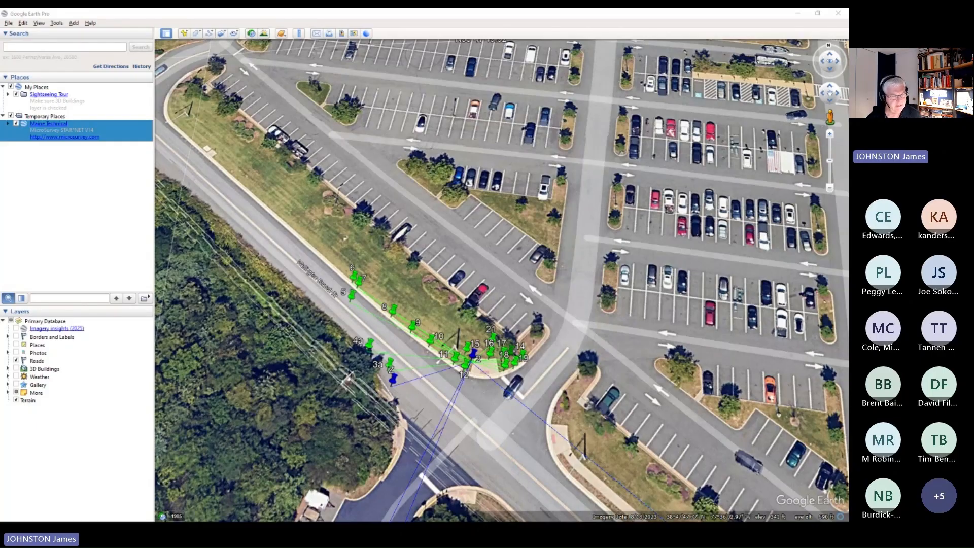
pyautogui.hotkey('alt', 'Tab')
pyautogui.click(298, 361)
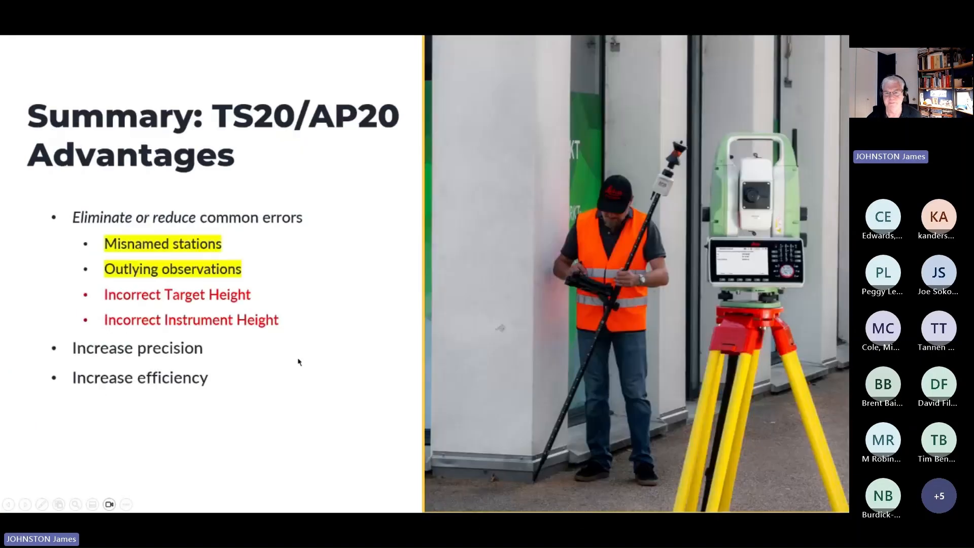
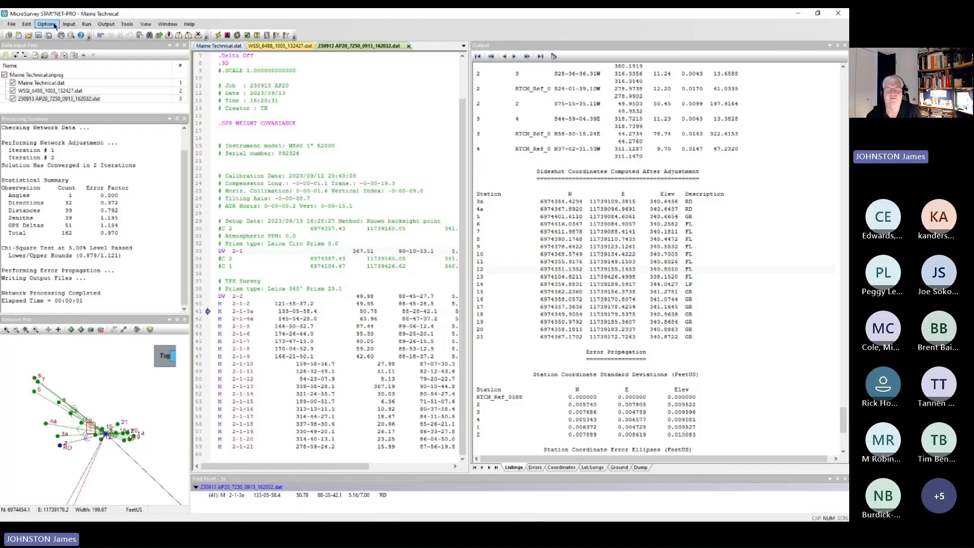
# - Review the project's conventional instrument settings and centering errors in the Project Options, and close them without changes
pyautogui.click(47, 24)
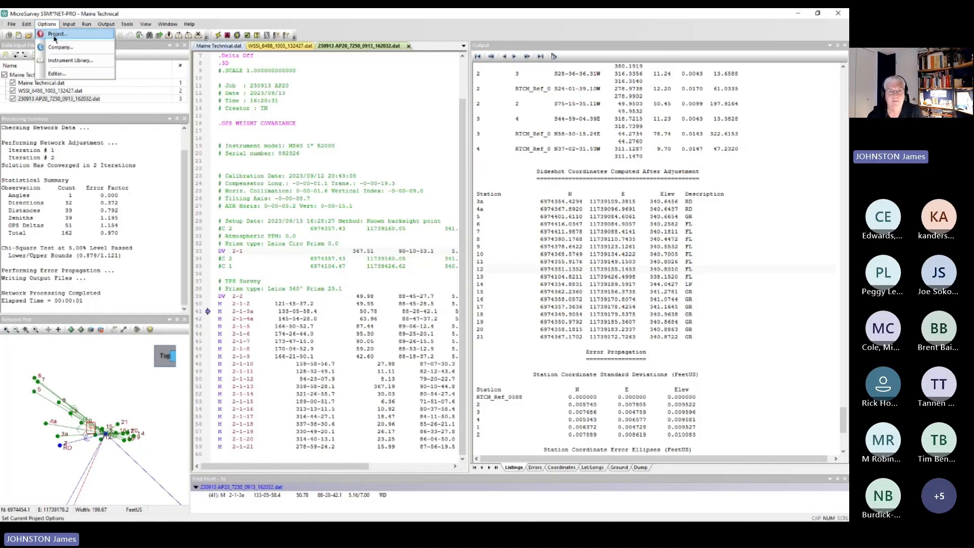
pyautogui.click(54, 36)
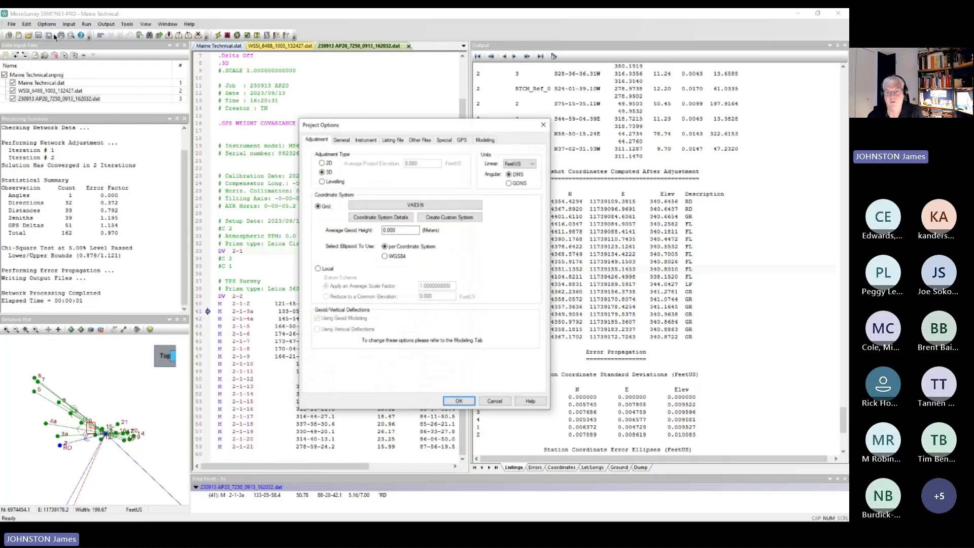
pyautogui.click(365, 139)
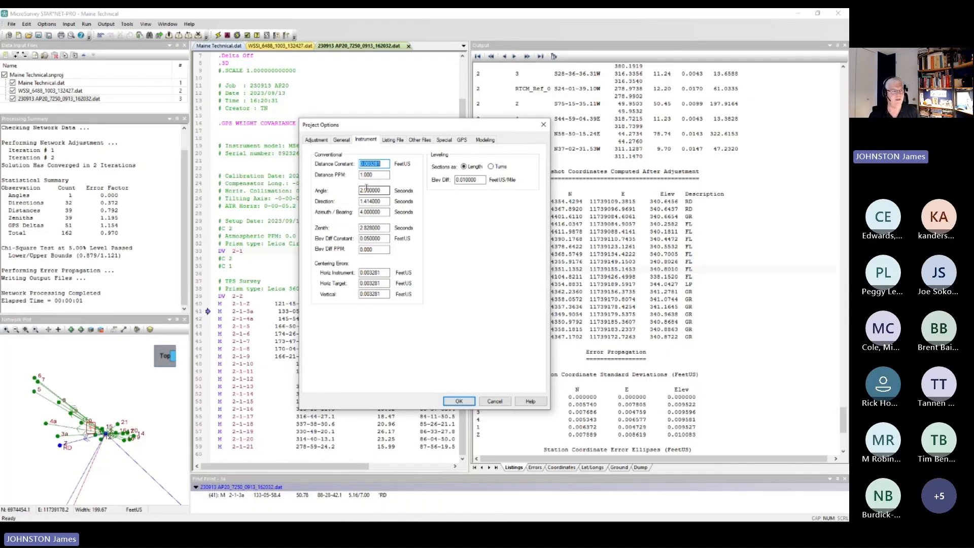
pyautogui.click(543, 125)
# - Open the Instrument Library and look at its Company Instruments and Project Instruments groups
pyautogui.click(47, 24)
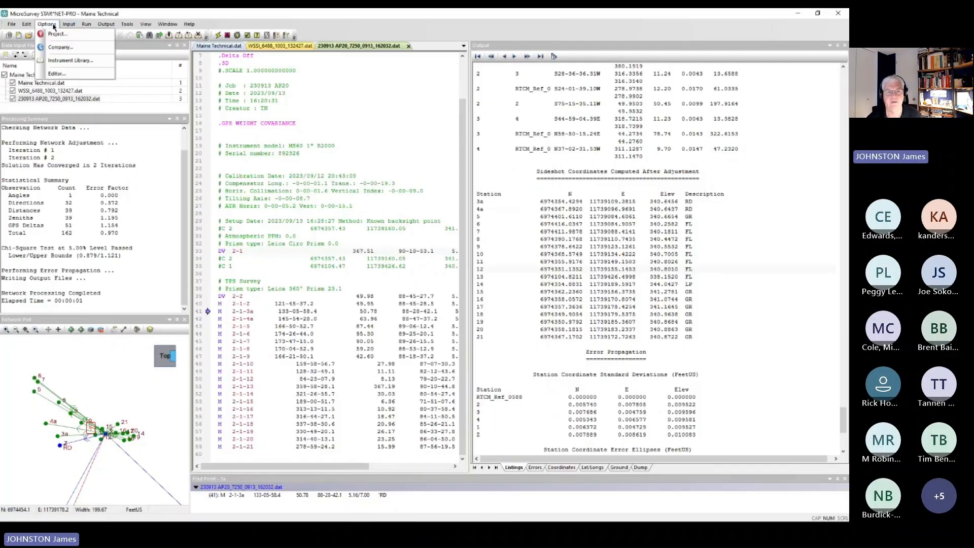
pyautogui.click(57, 61)
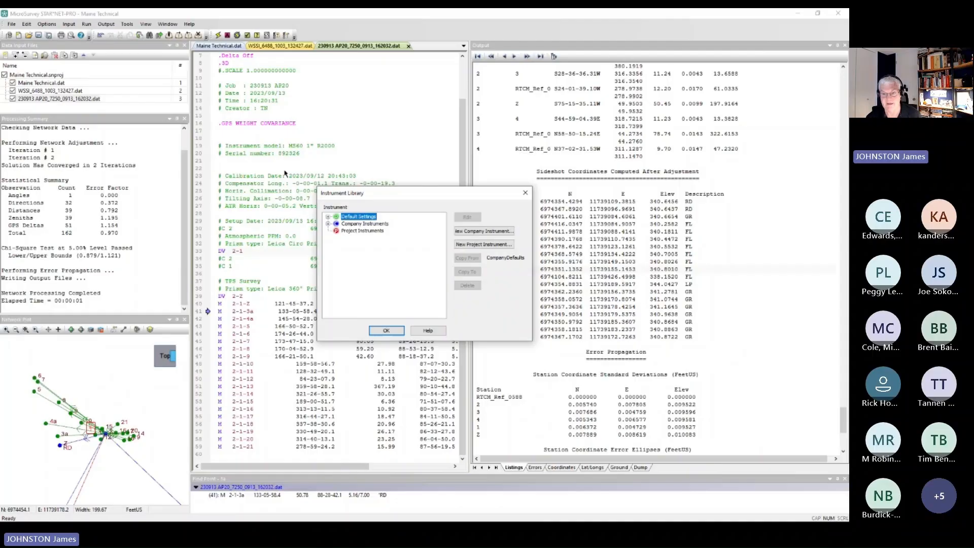
pyautogui.click(328, 224)
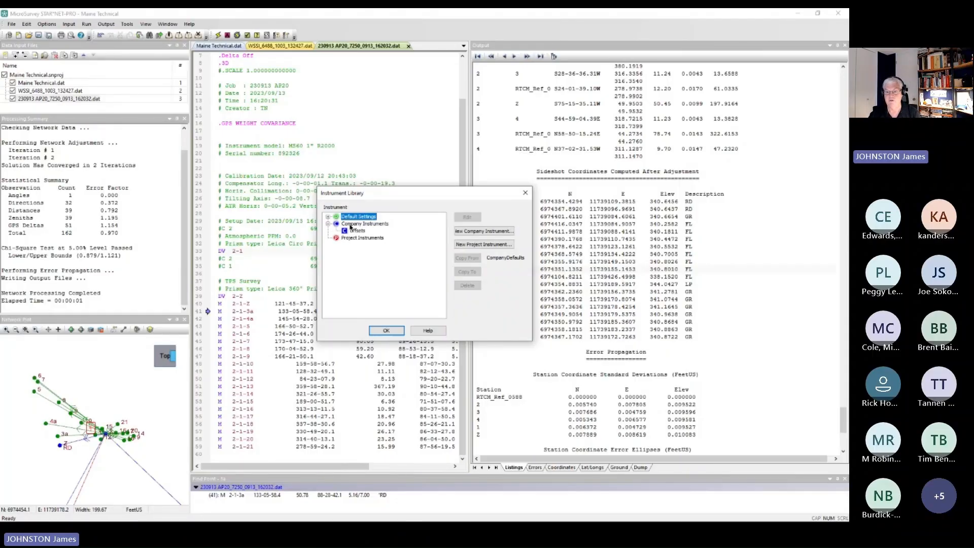
pyautogui.click(350, 225)
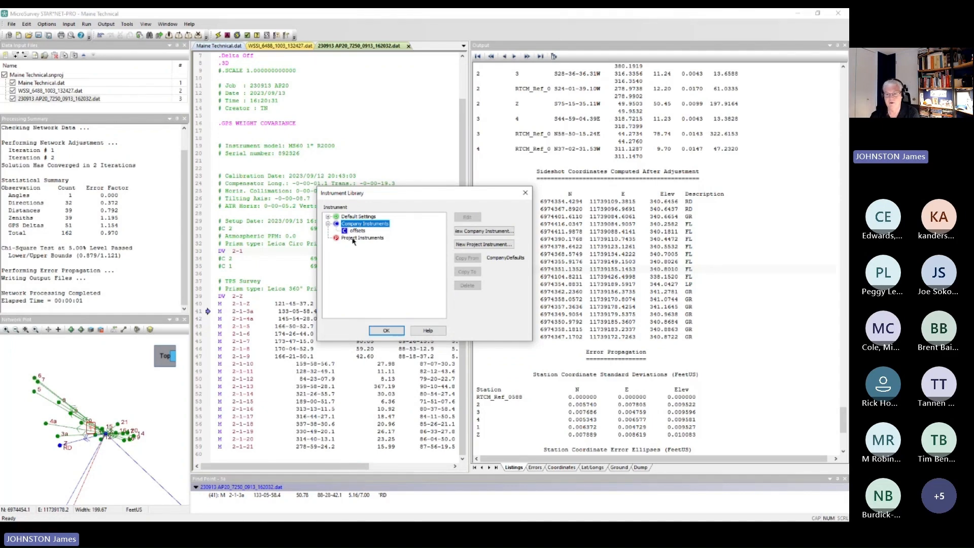
pyautogui.click(354, 241)
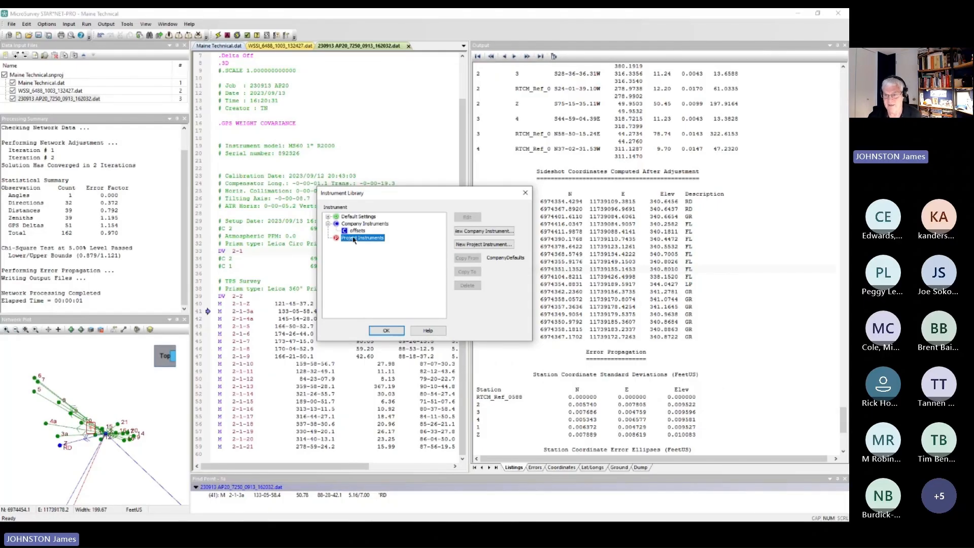
# - Create a new company instrument named TS20, keeping the default error settings
pyautogui.click(466, 231)
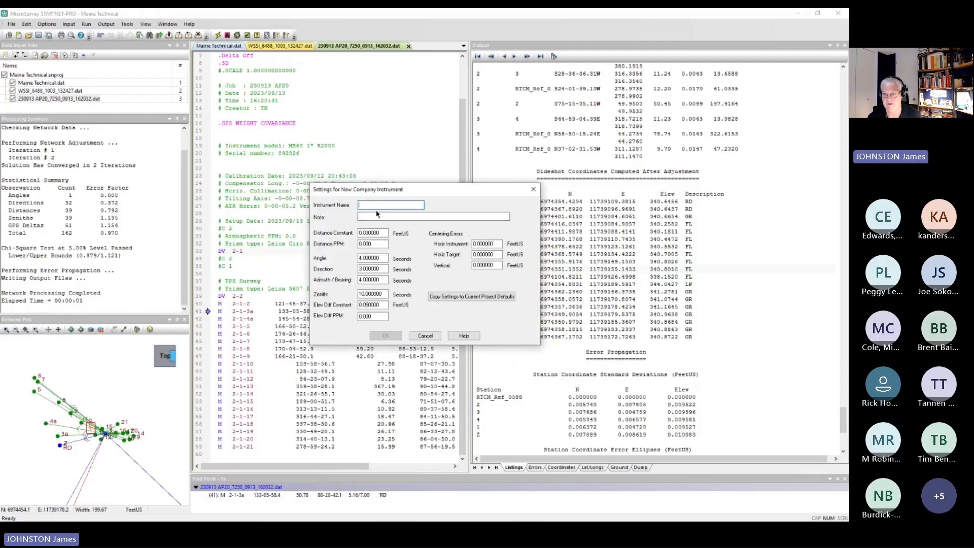
pyautogui.write('TS')
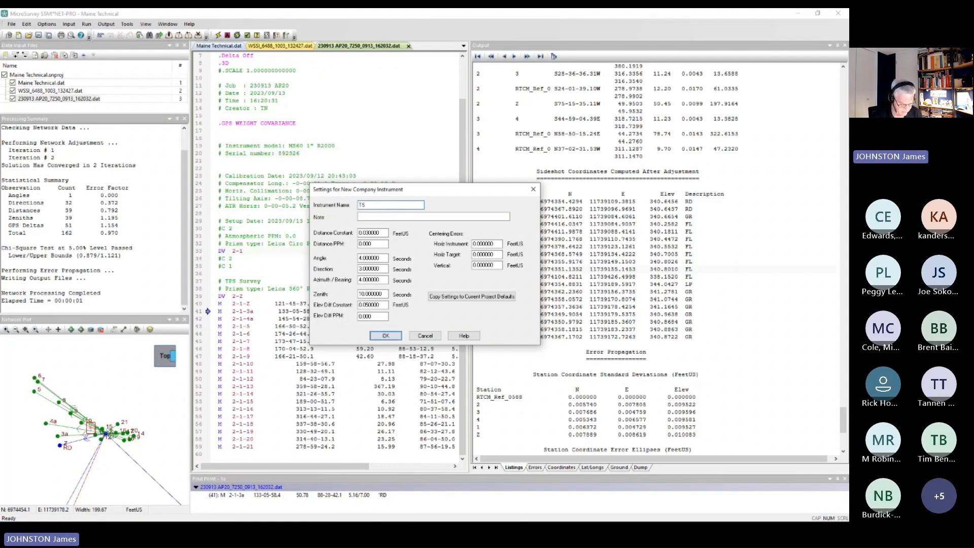
pyautogui.write('20')
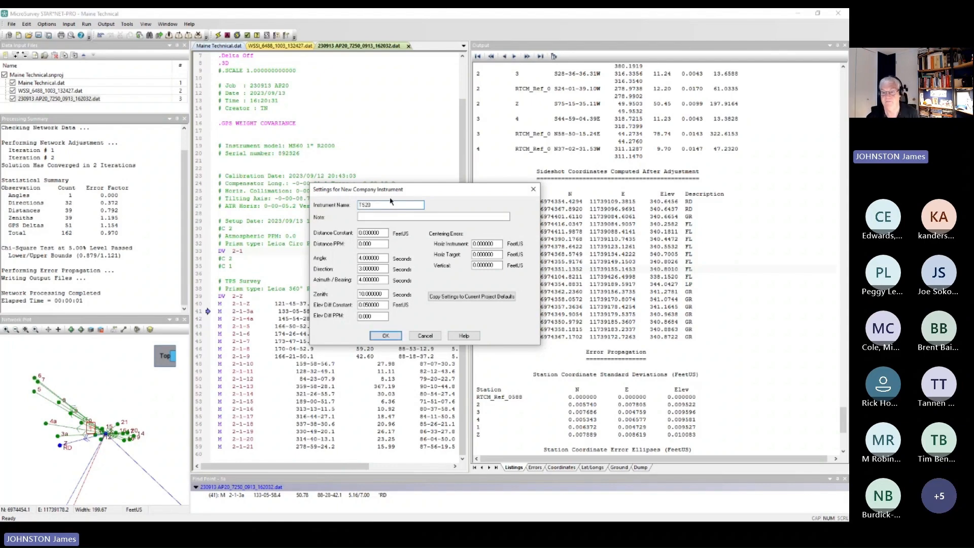
pyautogui.moveTo(381, 233); pyautogui.dragTo(319, 236)
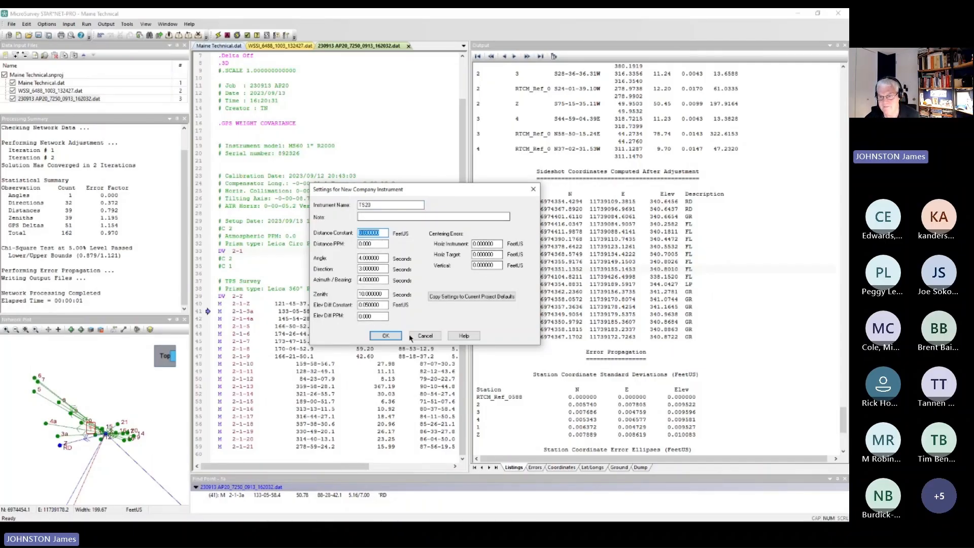
pyautogui.click(385, 336)
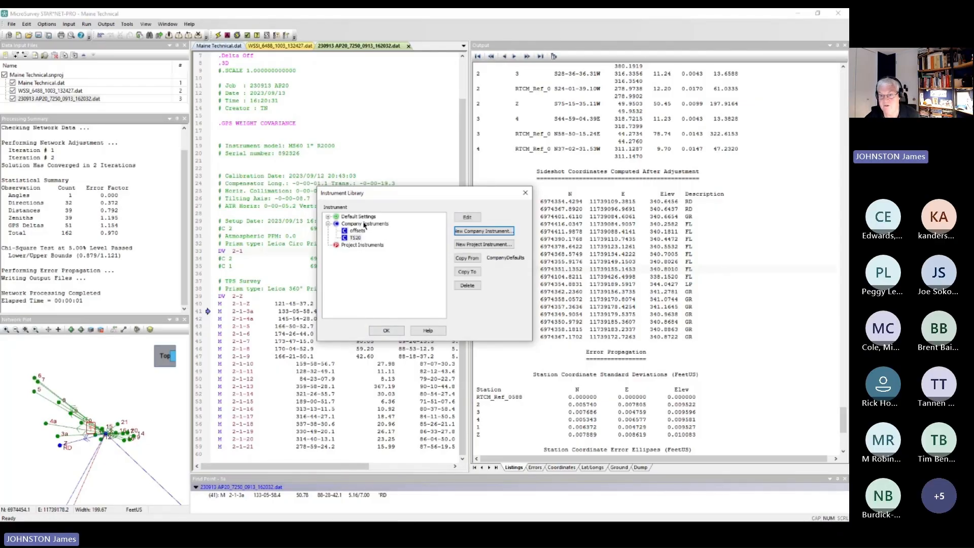
# - Create a new project instrument named TS20 in the Instrument Library, keeping the default error settings
pyautogui.click(356, 239)
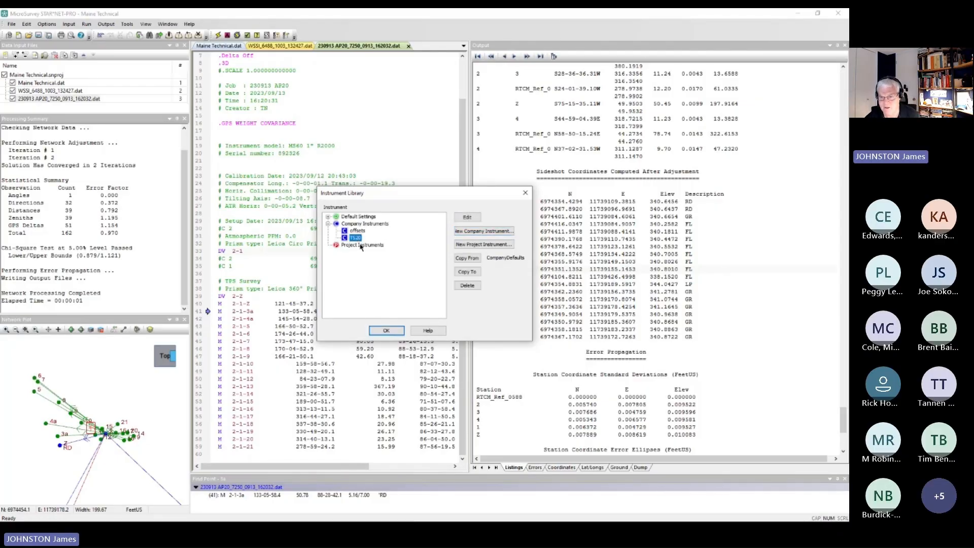
pyautogui.click(361, 246)
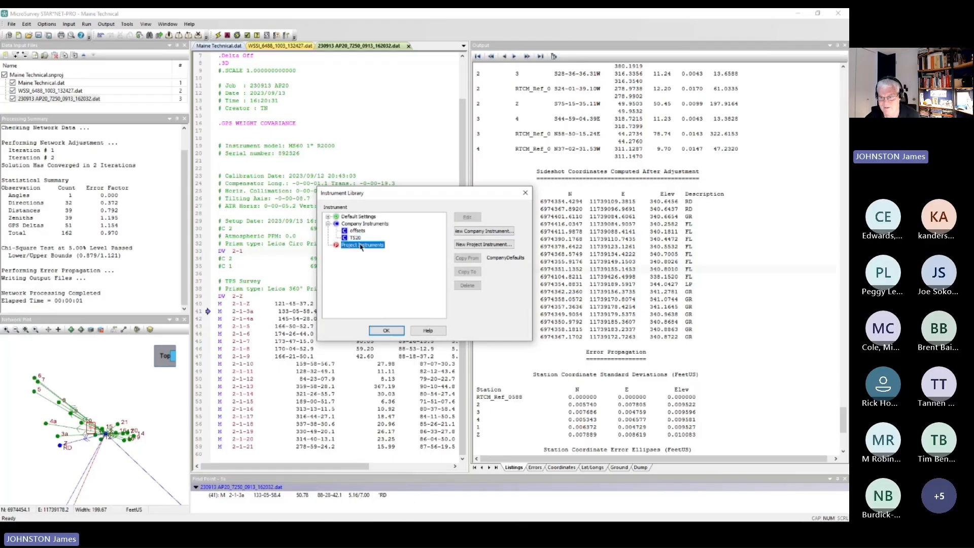
pyautogui.click(473, 245)
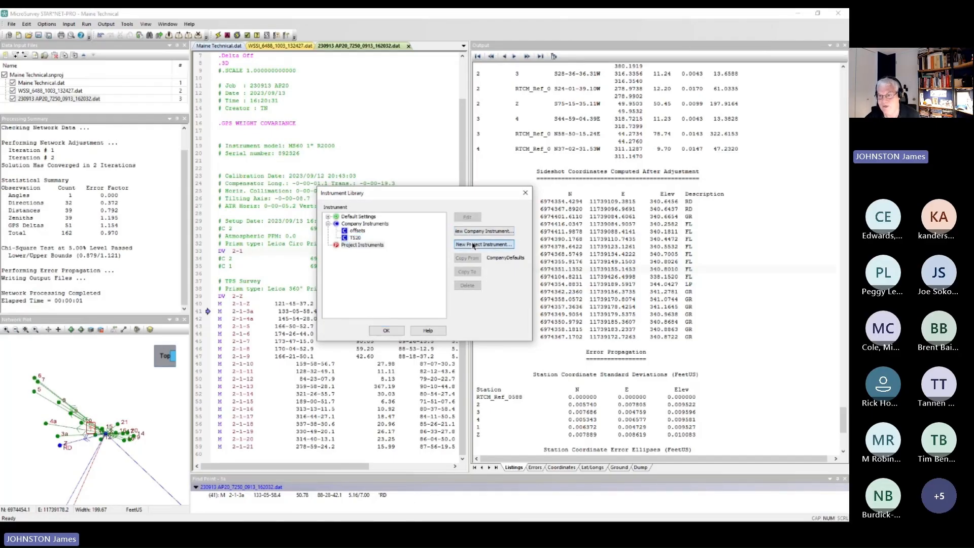
pyautogui.write('TS20')
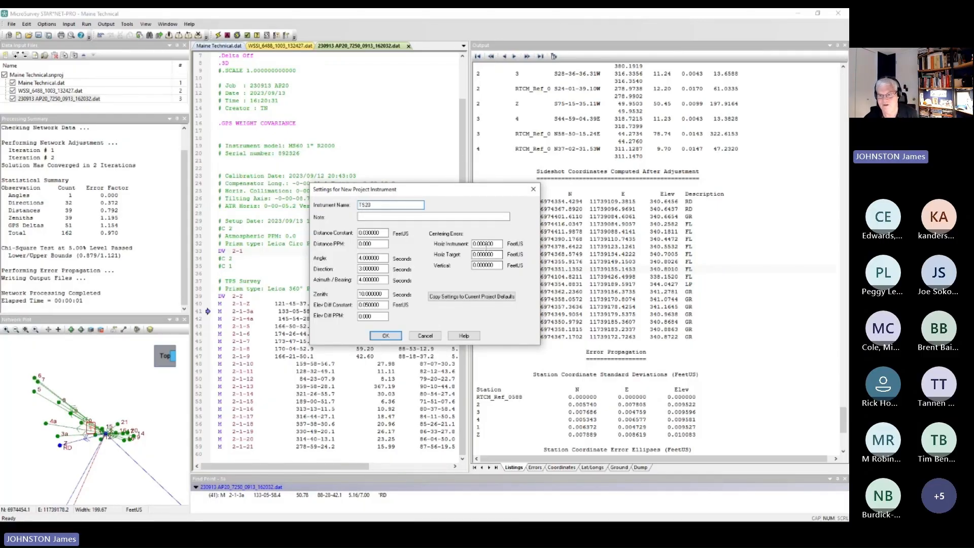
pyautogui.click(386, 336)
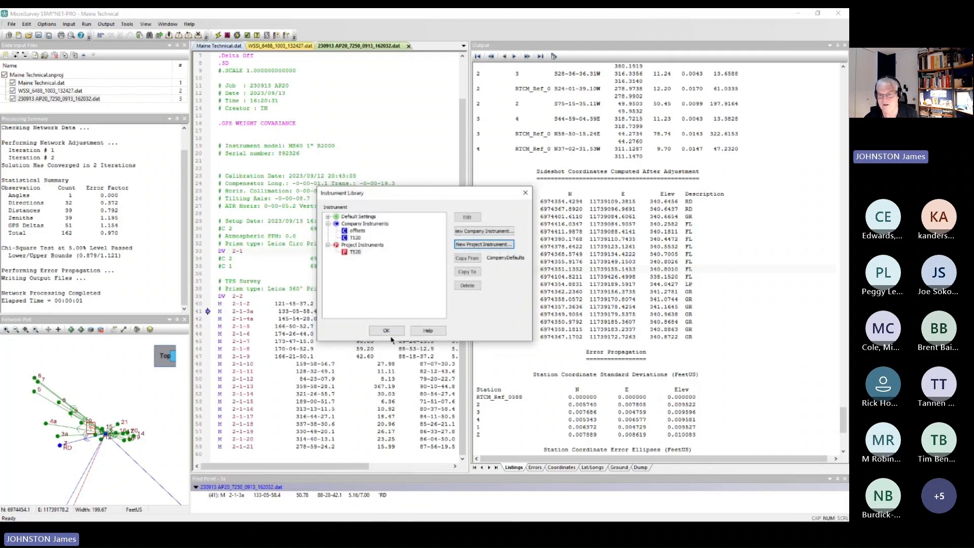
pyautogui.click(356, 252)
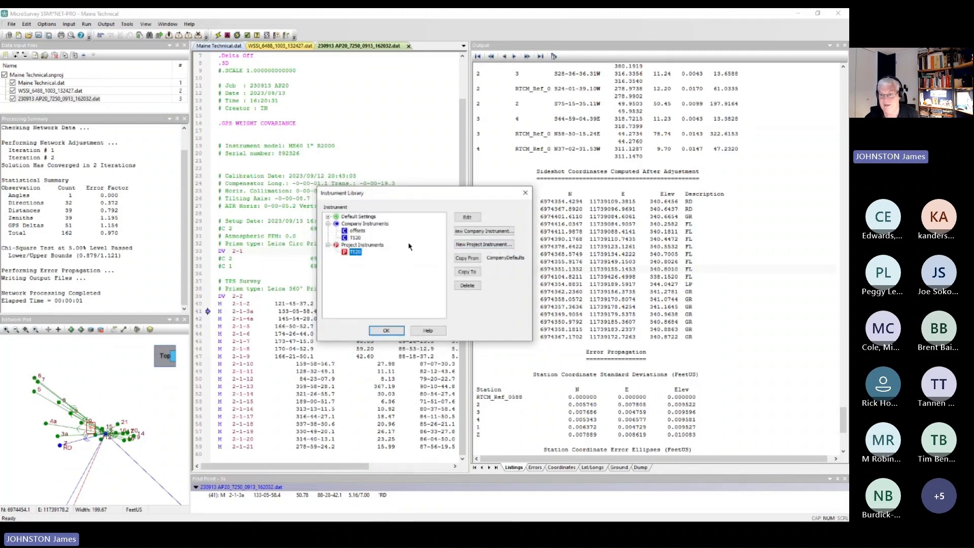
# - Create a new company instrument named TS20vibration with a zenith error of 20 seconds, and close the Instrument Library
pyautogui.click(480, 232)
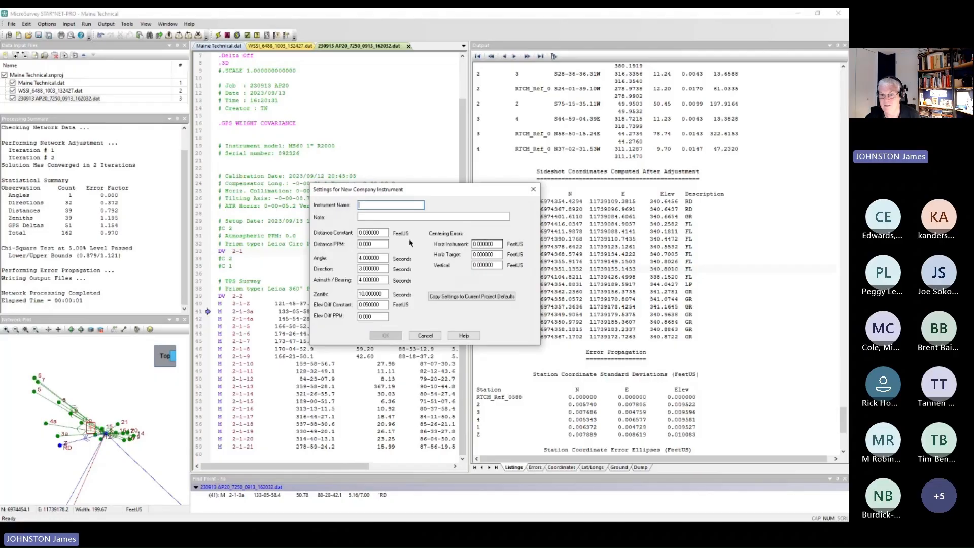
pyautogui.write('TS20')
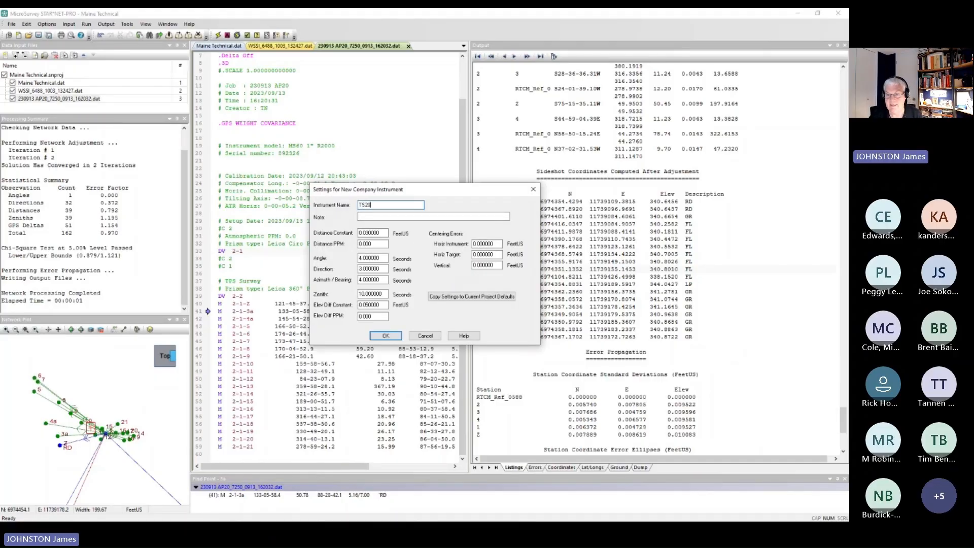
pyautogui.write('vibration')
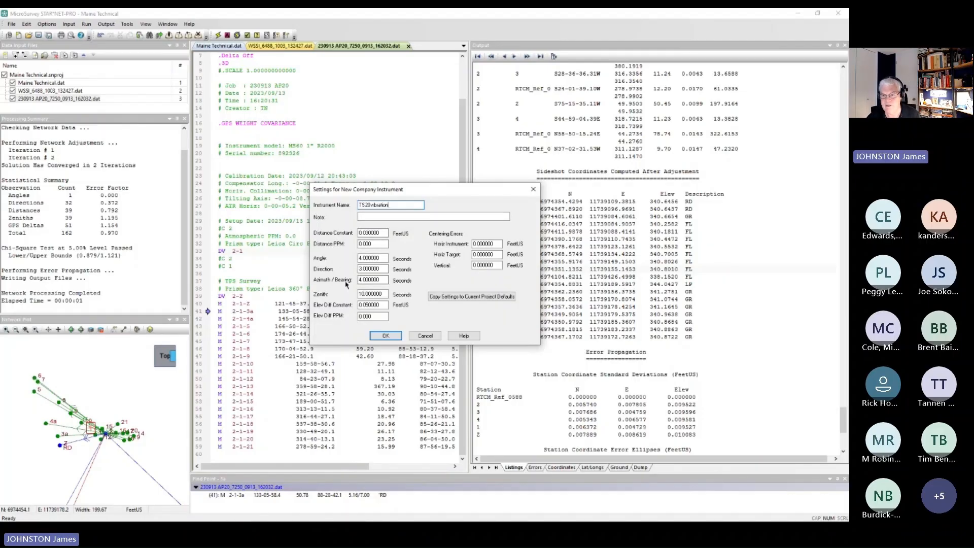
pyautogui.moveTo(381, 294); pyautogui.dragTo(334, 296)
pyautogui.write('20')
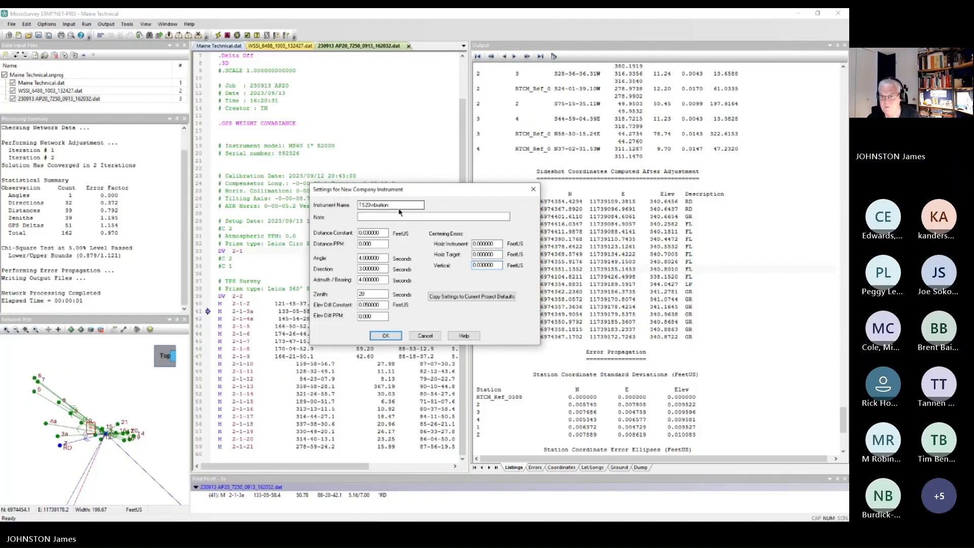
pyautogui.click(386, 336)
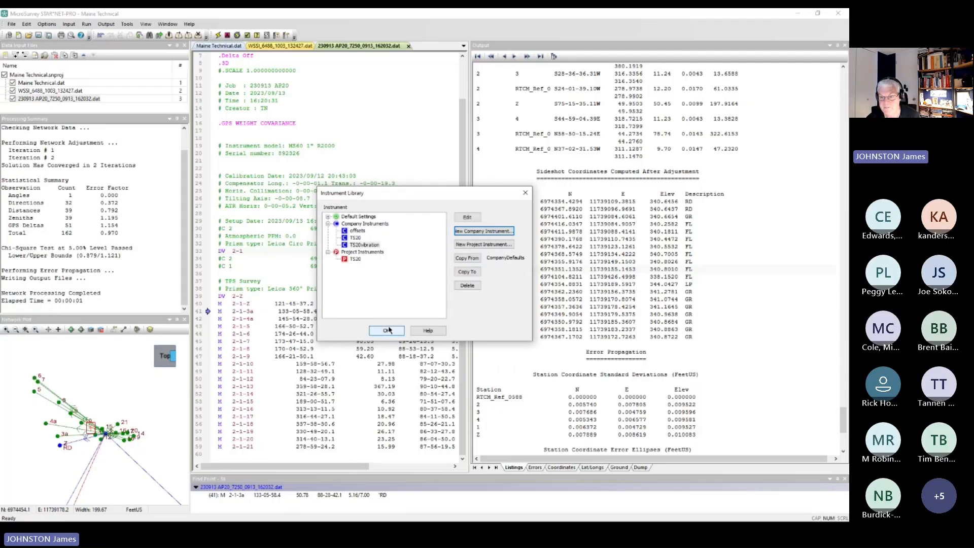
pyautogui.click(366, 245)
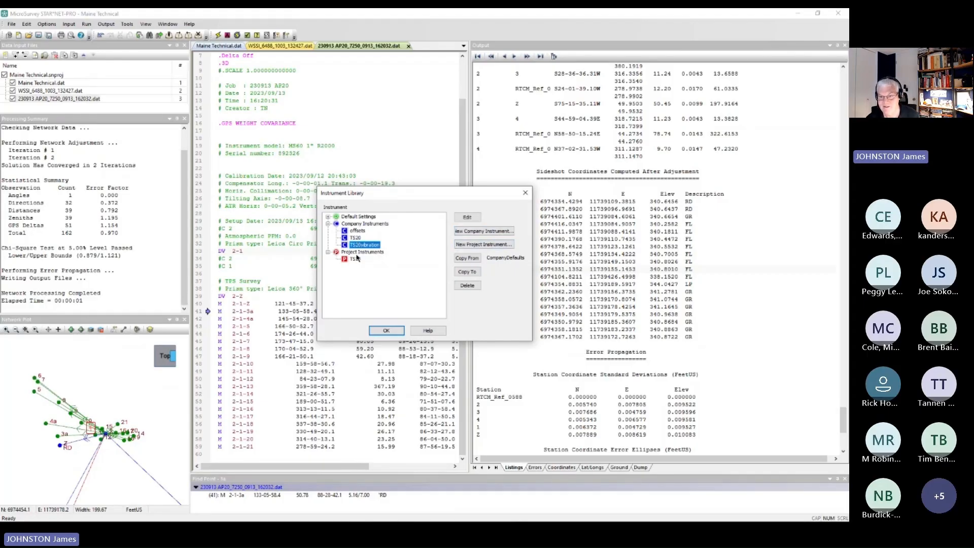
pyautogui.click(385, 331)
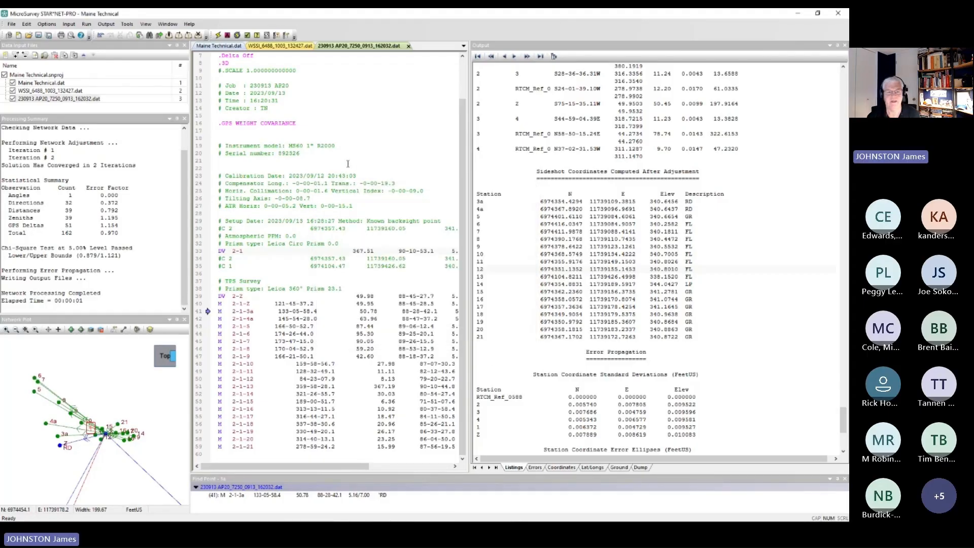
# - Insert the line .INSTRUMENT TS20 in WSSI_6488_1003_132427.dat, between the last GNSS vector and the instrument model comment
pyautogui.scroll(2, 294, 157)
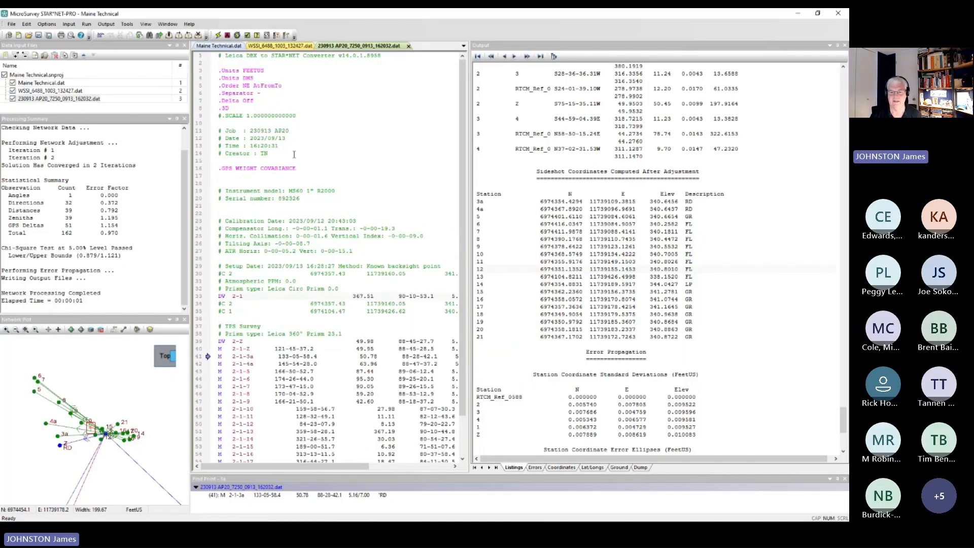
pyautogui.click(258, 46)
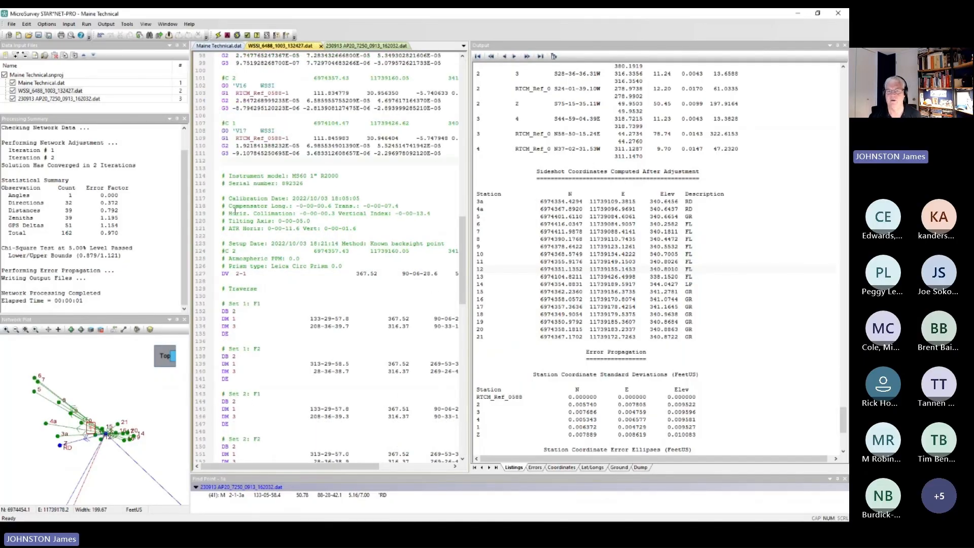
pyautogui.scroll(17, 235, 220)
pyautogui.scroll(-17, 235, 217)
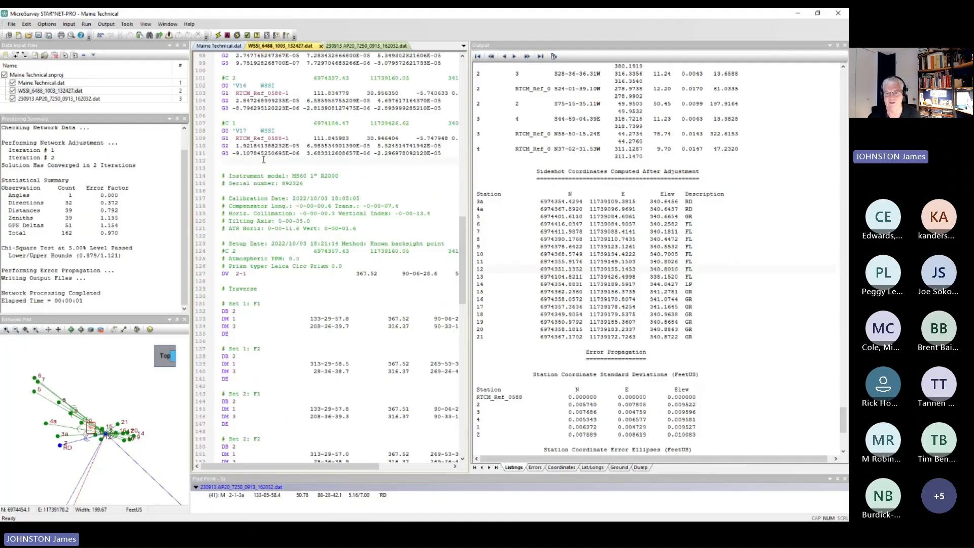
pyautogui.click(241, 160)
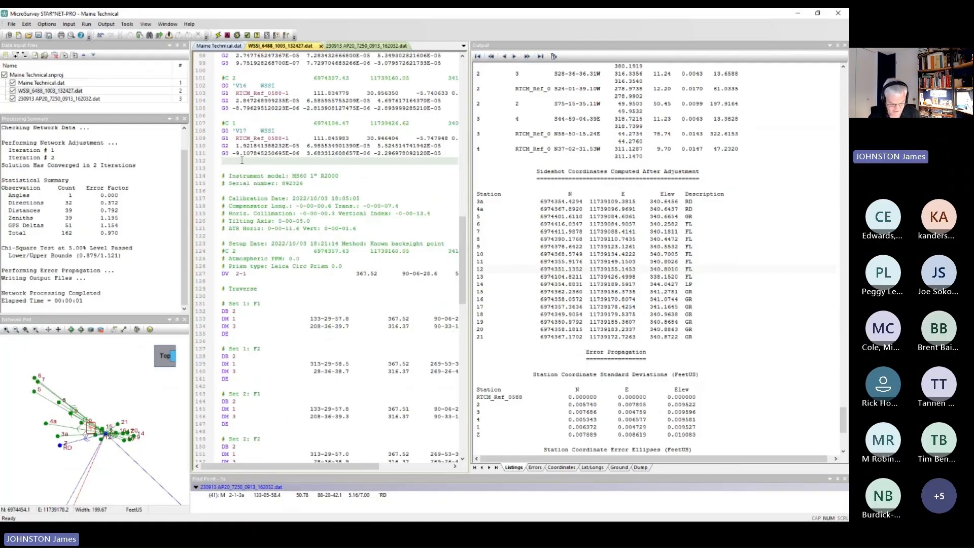
pyautogui.press('Return')
pyautogui.write('.IN')
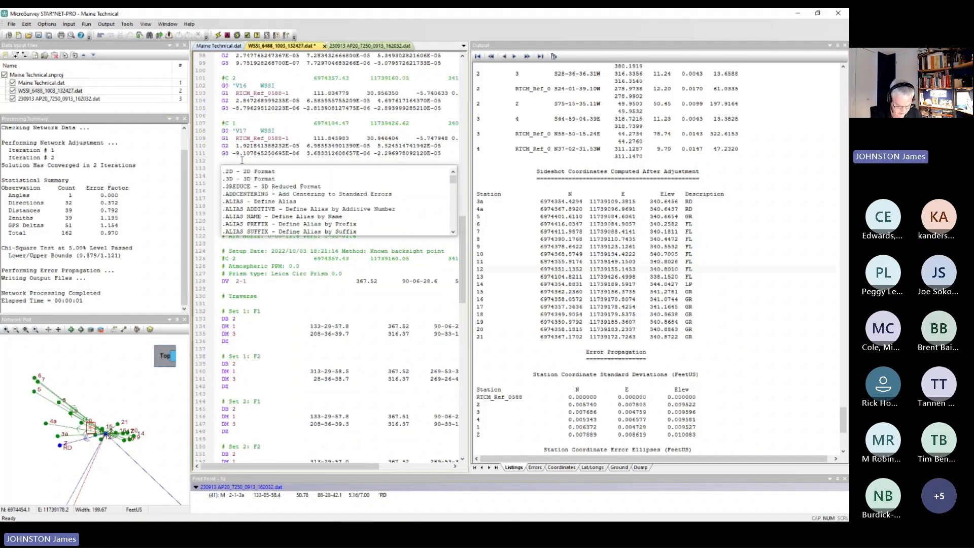
pyautogui.write('ST')
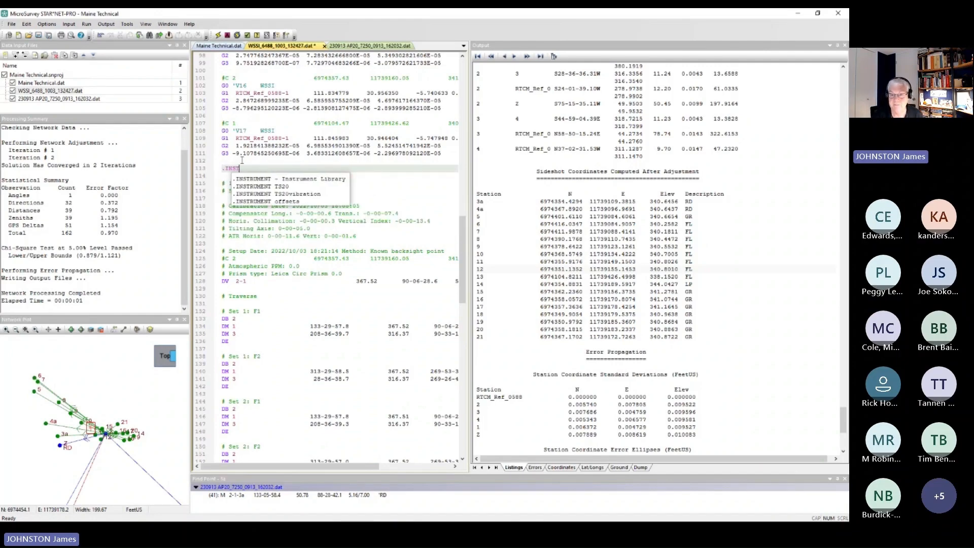
pyautogui.press('Down')
pyautogui.press('Down')
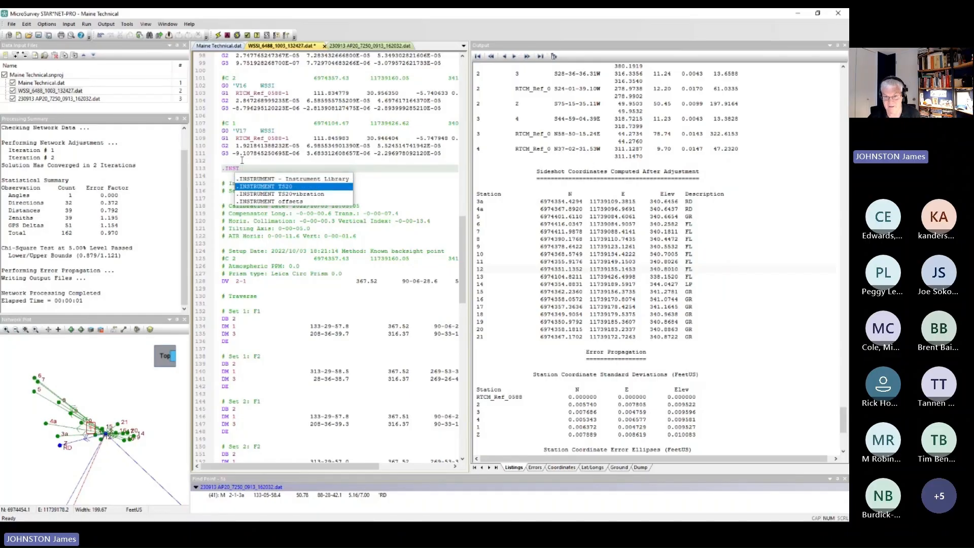
pyautogui.press('Return')
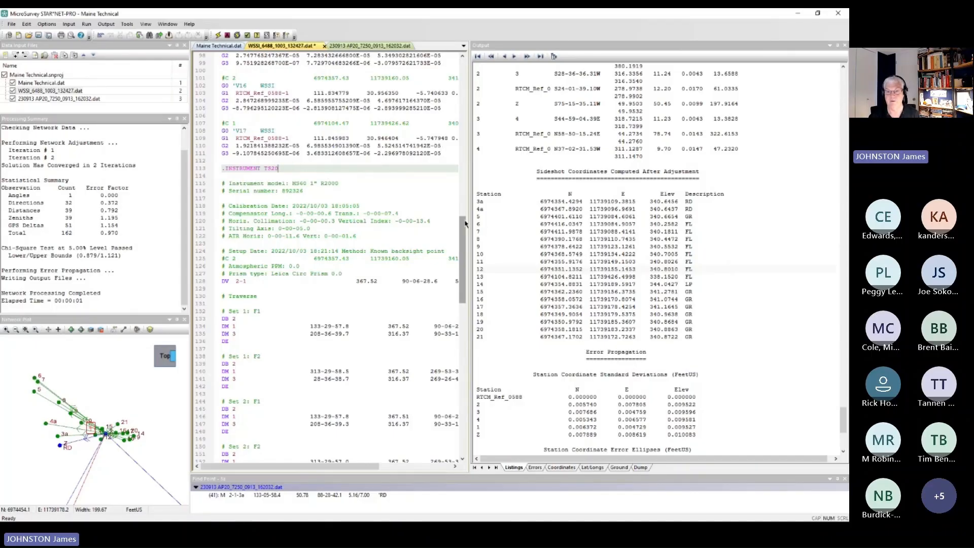
pyautogui.scroll(-1, 462, 221)
pyautogui.scroll(4, 462, 222)
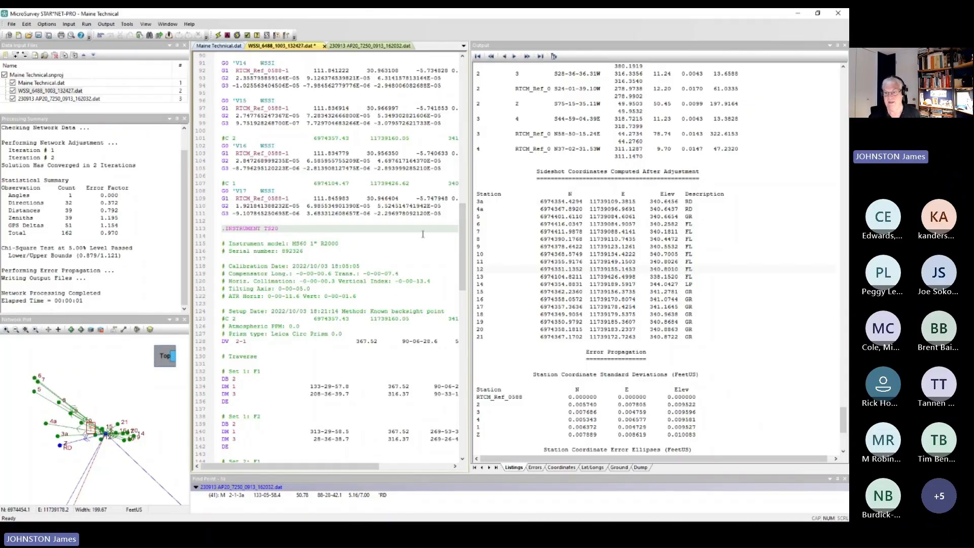
# - Insert the line .INSTRUMENT TS20vibration above the DV 2-1 observation in 230913 AP20_7250_0913_162032.dat
pyautogui.click(353, 47)
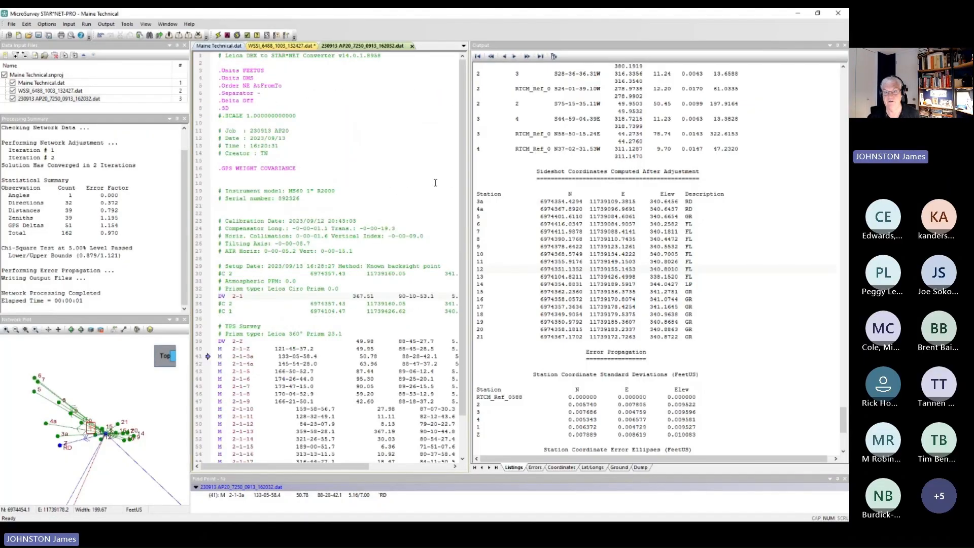
pyautogui.scroll(-1, 463, 228)
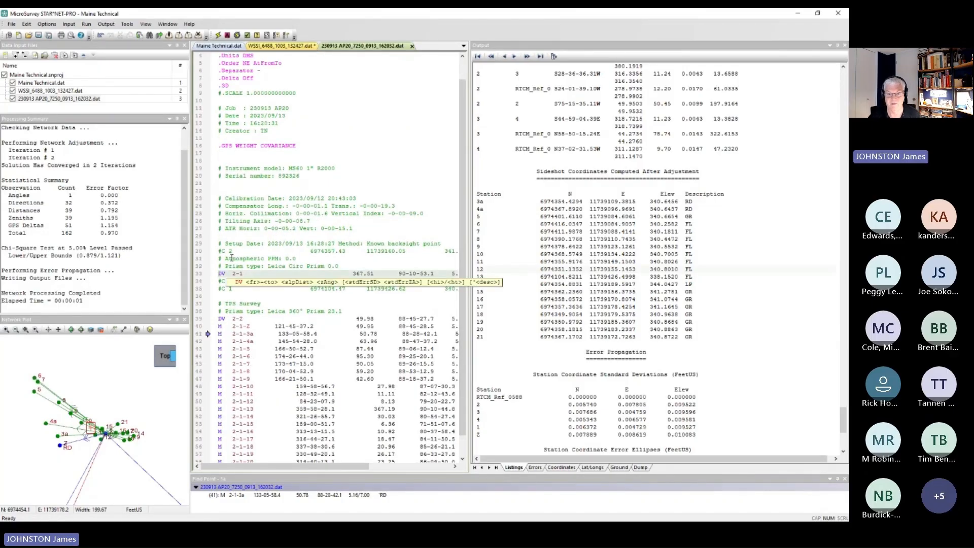
pyautogui.press('Return')
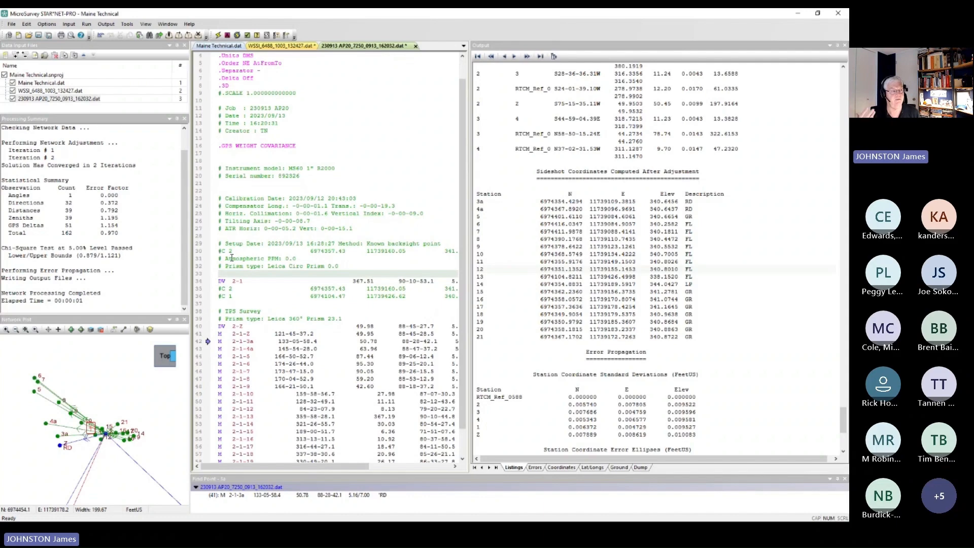
pyautogui.write('>INST')
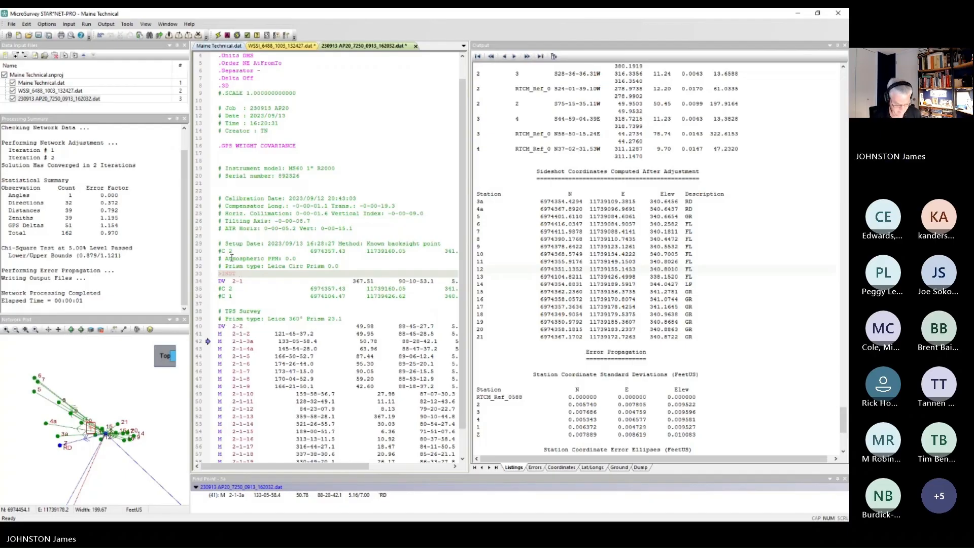
pyautogui.press('BackSpace')
pyautogui.press('BackSpace')
pyautogui.press('BackSpace')
pyautogui.press('BackSpace')
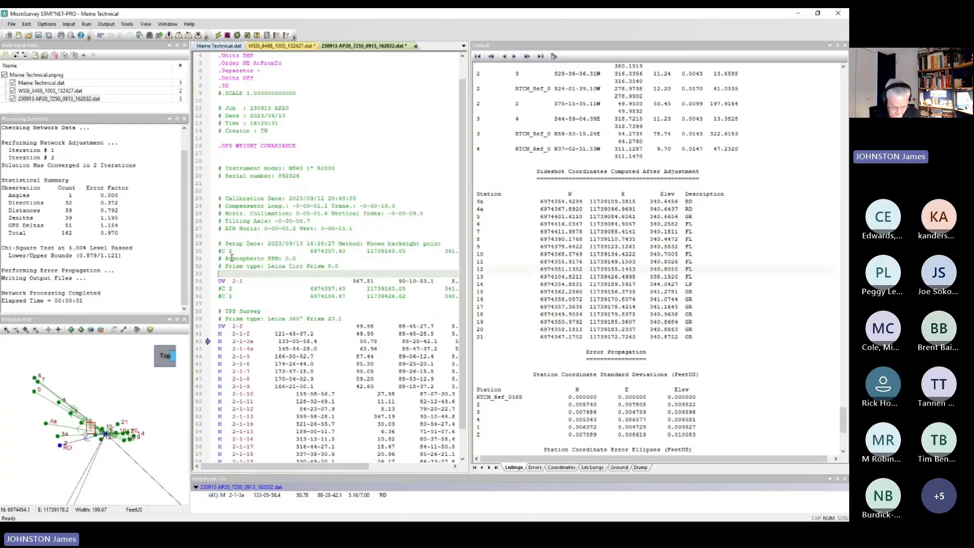
pyautogui.write('.INST')
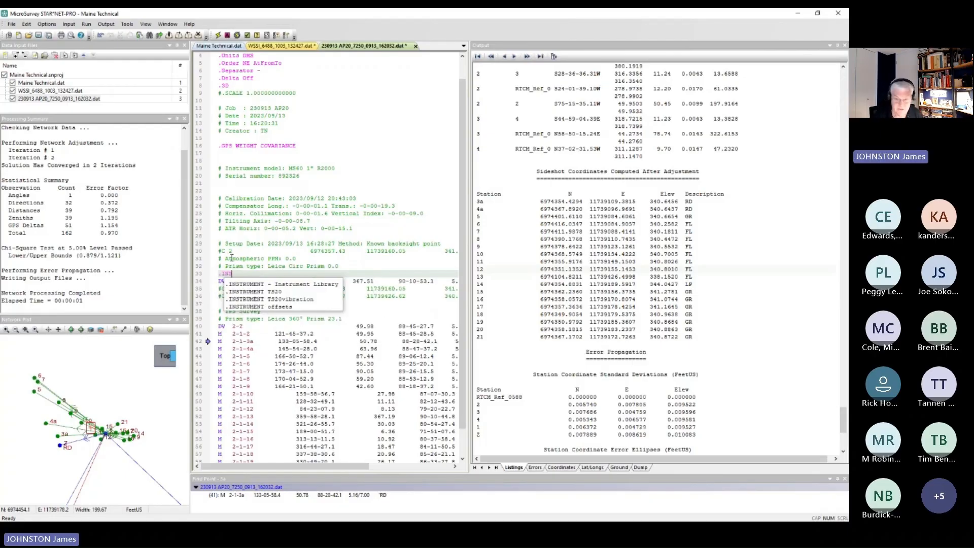
pyautogui.press('Down')
pyautogui.press('Down')
pyautogui.press('Down')
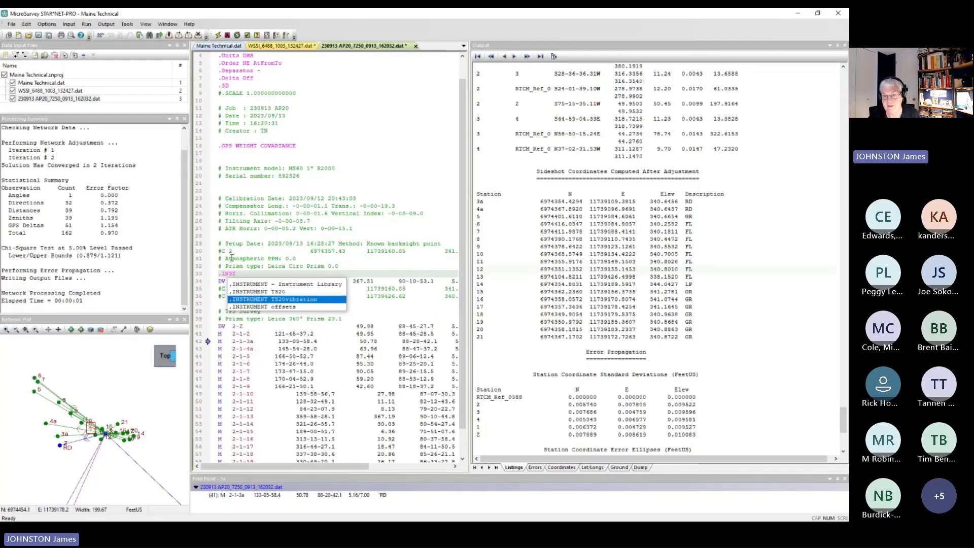
pyautogui.press('Return')
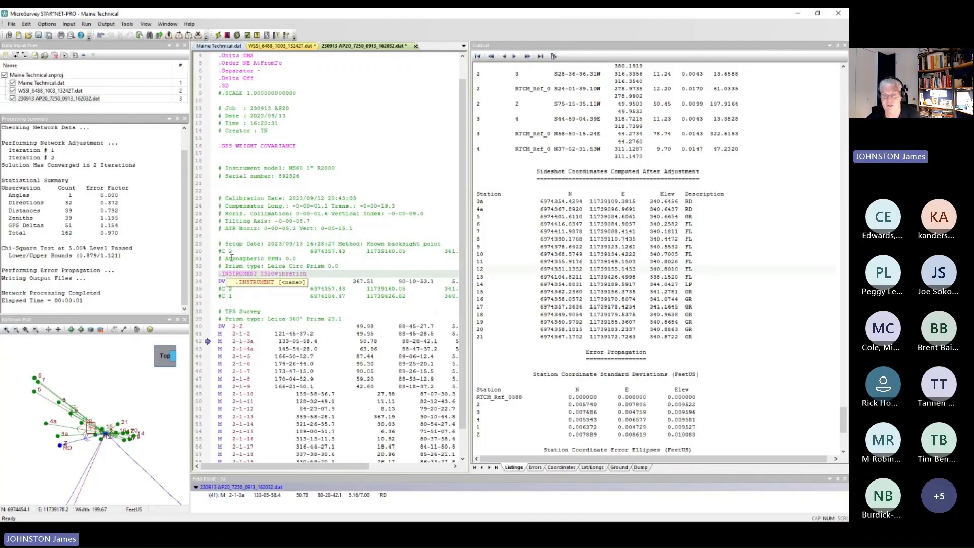
pyautogui.click(375, 186)
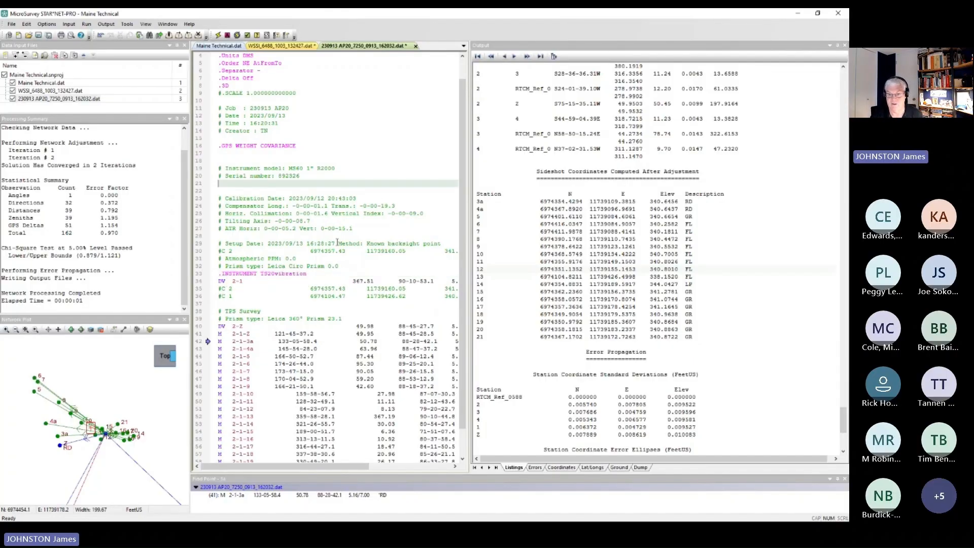
pyautogui.click(317, 275)
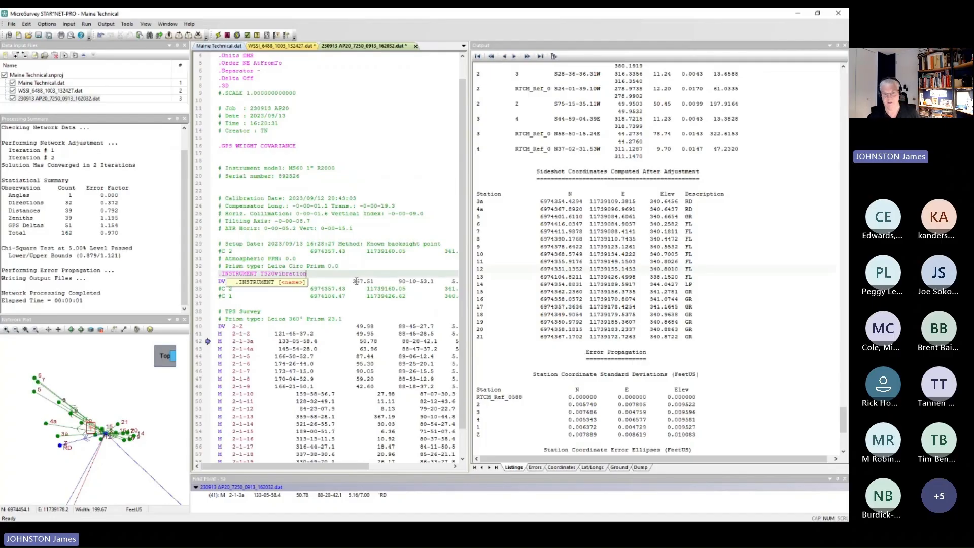
# - Review the error factors per observation type and the chi-square test result in the processing summary
pyautogui.click(142, 229)
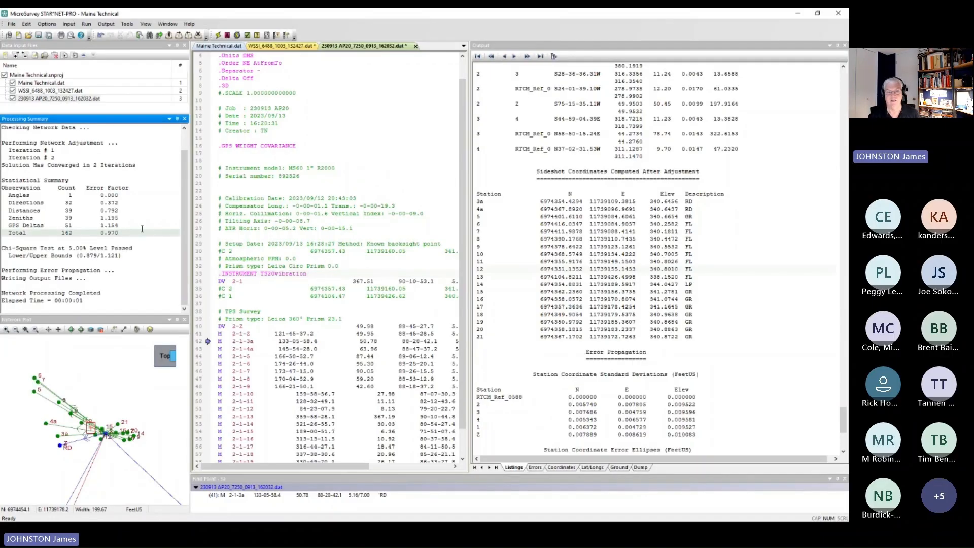
pyautogui.click(119, 196)
pyautogui.click(120, 203)
pyautogui.click(121, 210)
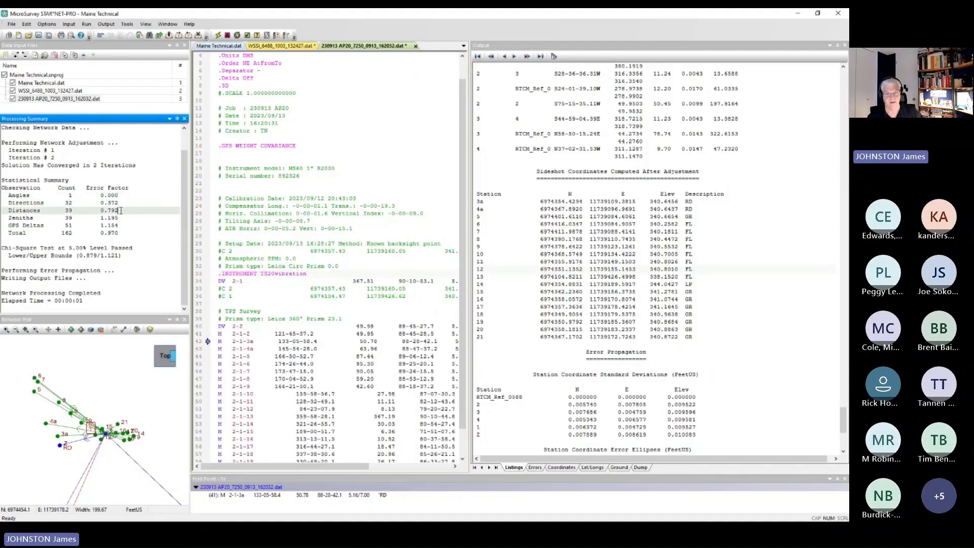
pyautogui.click(130, 255)
pyautogui.click(133, 248)
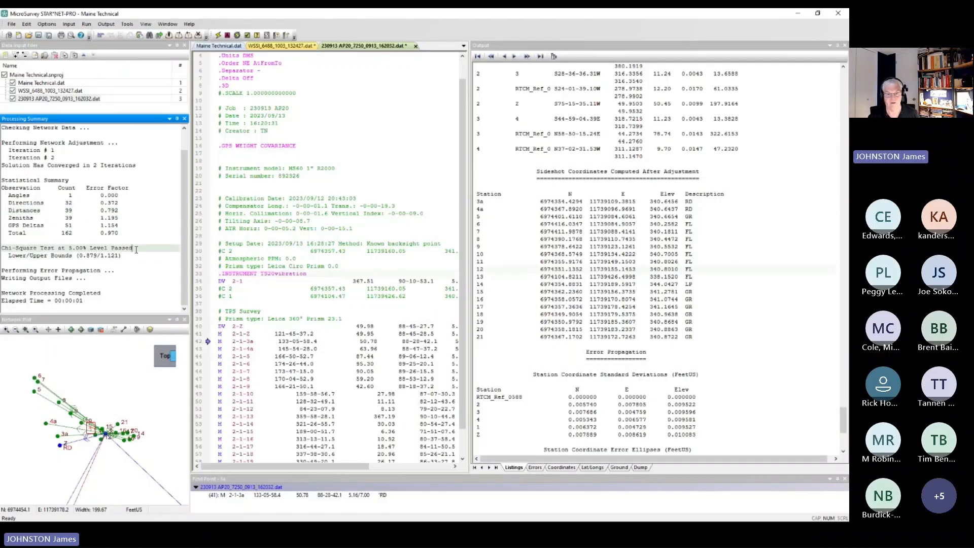
# - Rerun the network adjustment, saving the changes to both edited data files, and check the new total error factor
pyautogui.click(218, 35)
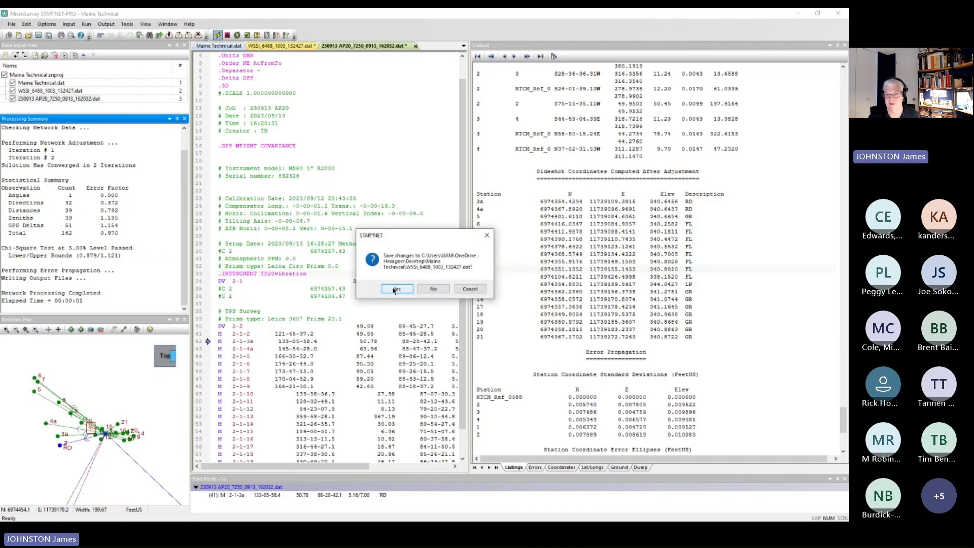
pyautogui.click(396, 289)
pyautogui.click(398, 289)
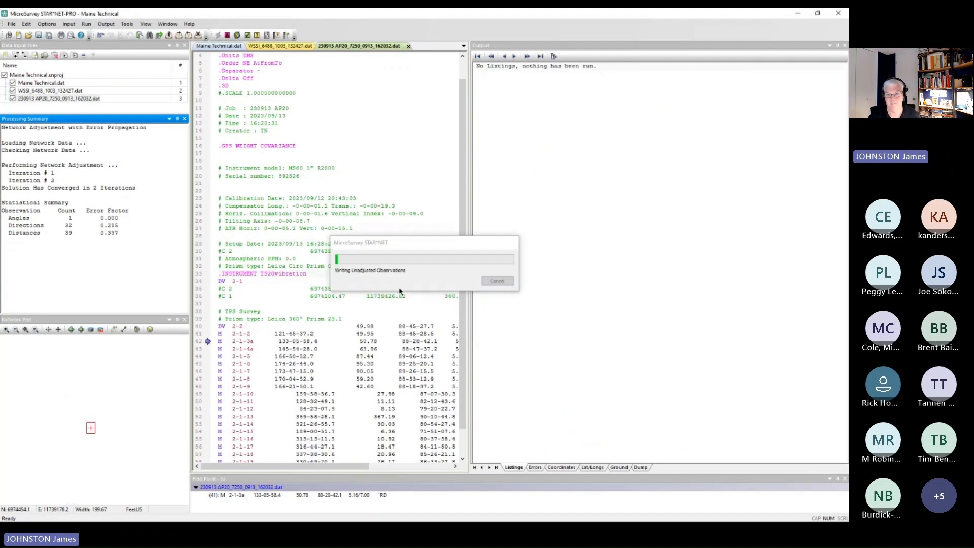
pyautogui.click(121, 235)
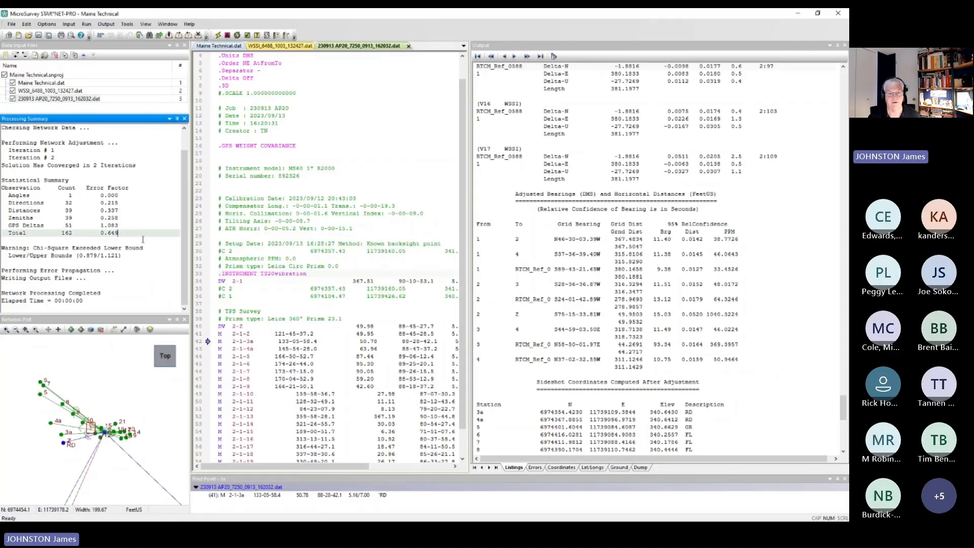